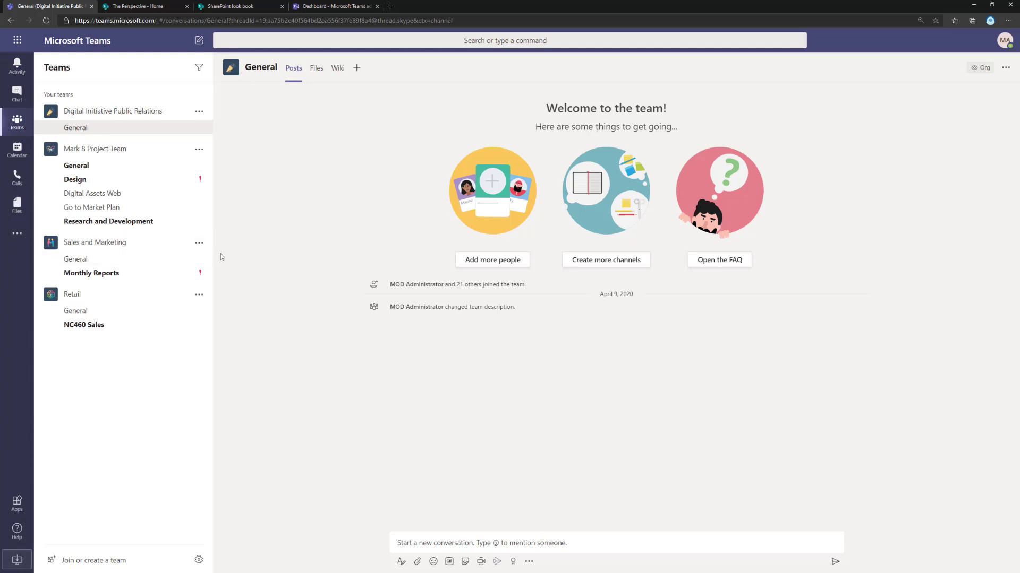
# Step: Switch to The Perspective SharePoint site and look over its home page
pyautogui.click(133, 7)
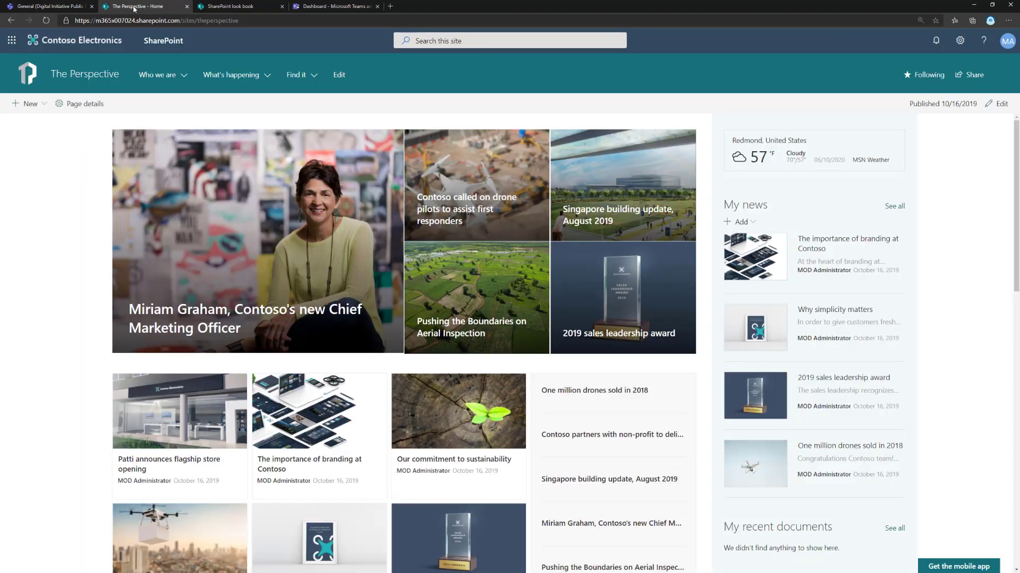
pyautogui.scroll(-2, 58, 212)
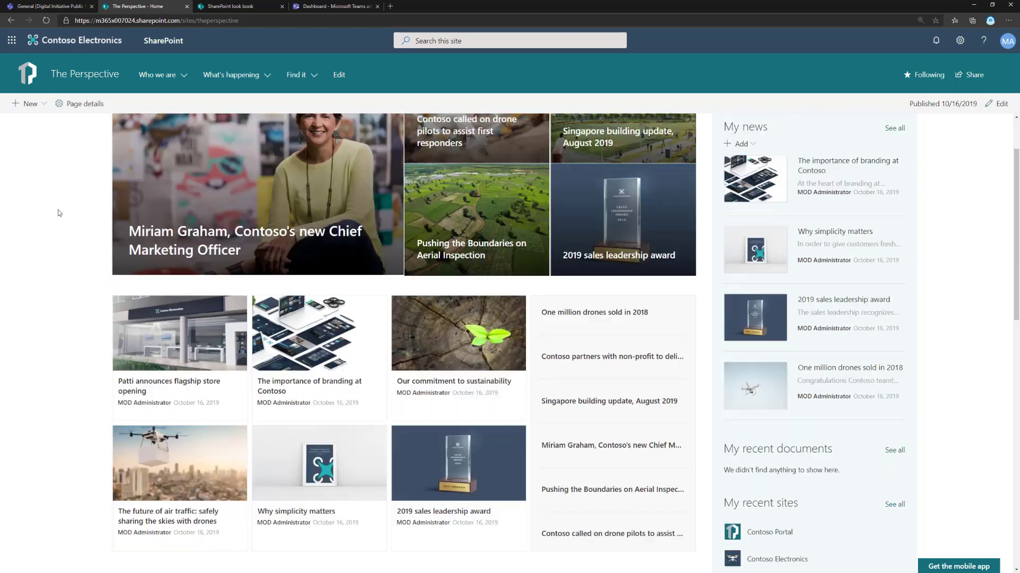
pyautogui.scroll(-4, 59, 209)
pyautogui.scroll(6, 57, 196)
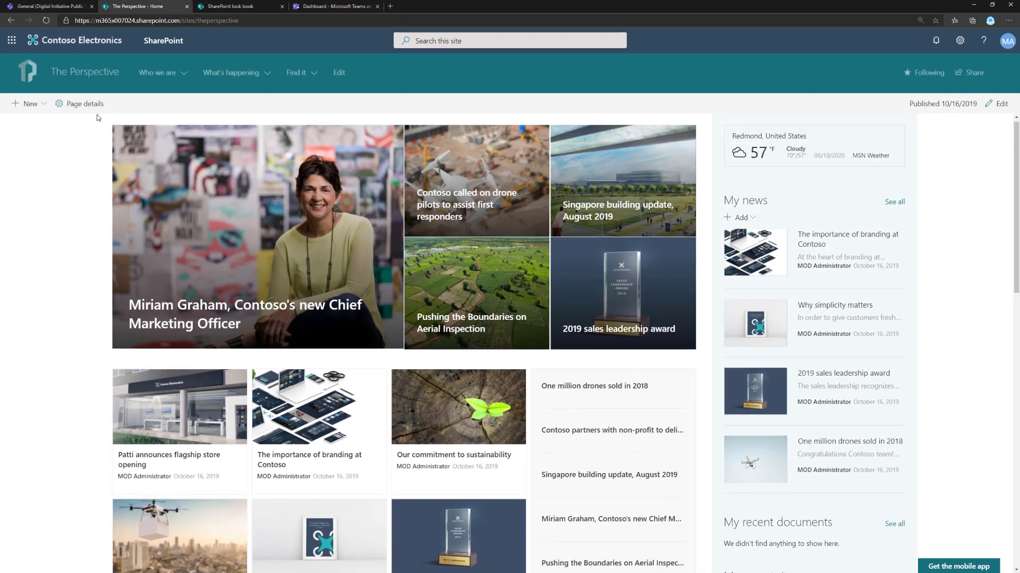
# Step: Switch to the SharePoint look book, browse the Organization site designs and open the Benefits design
pyautogui.click(238, 7)
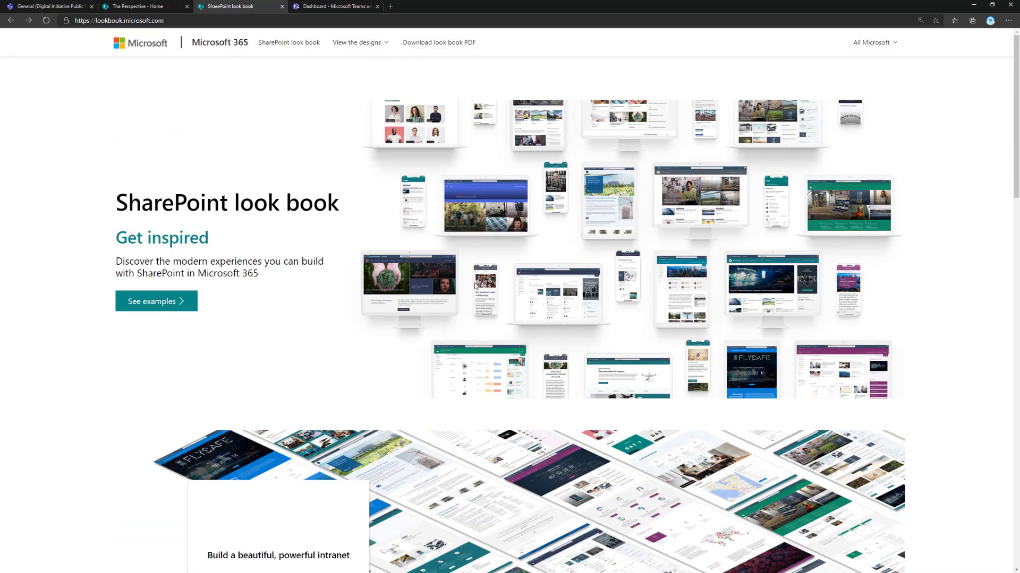
pyautogui.scroll(-4, 74, 326)
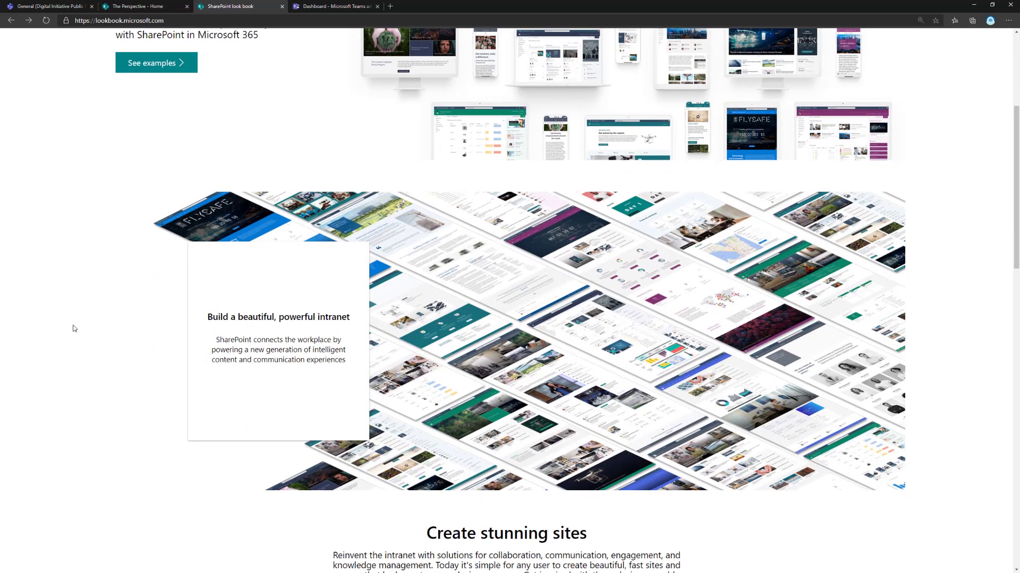
pyautogui.scroll(-5, 74, 328)
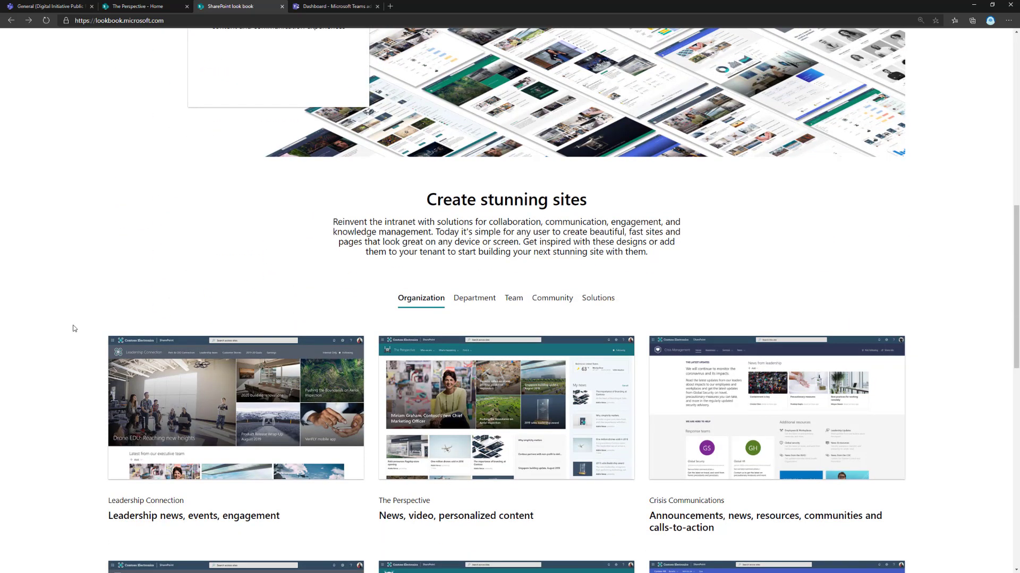
pyautogui.scroll(-4, 378, 341)
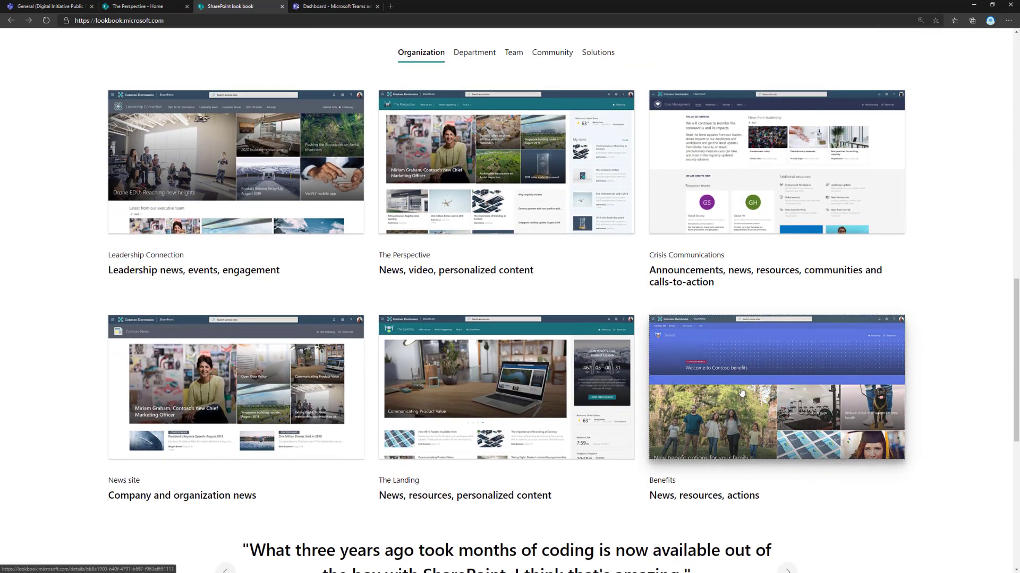
pyautogui.click(741, 392)
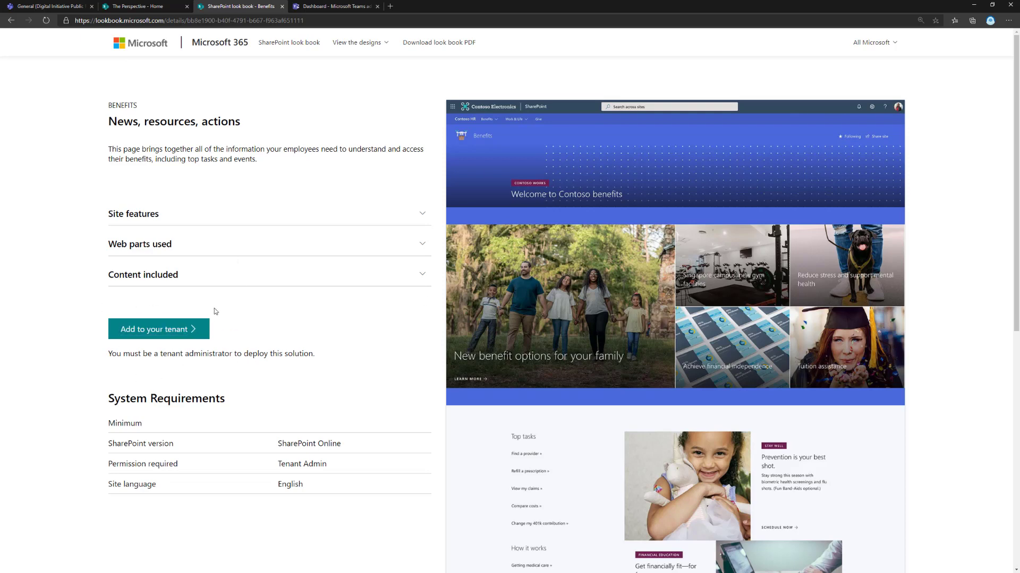
# Step: Return to The Perspective SharePoint site and review its news, videos, recent sites and company events
pyautogui.click(138, 6)
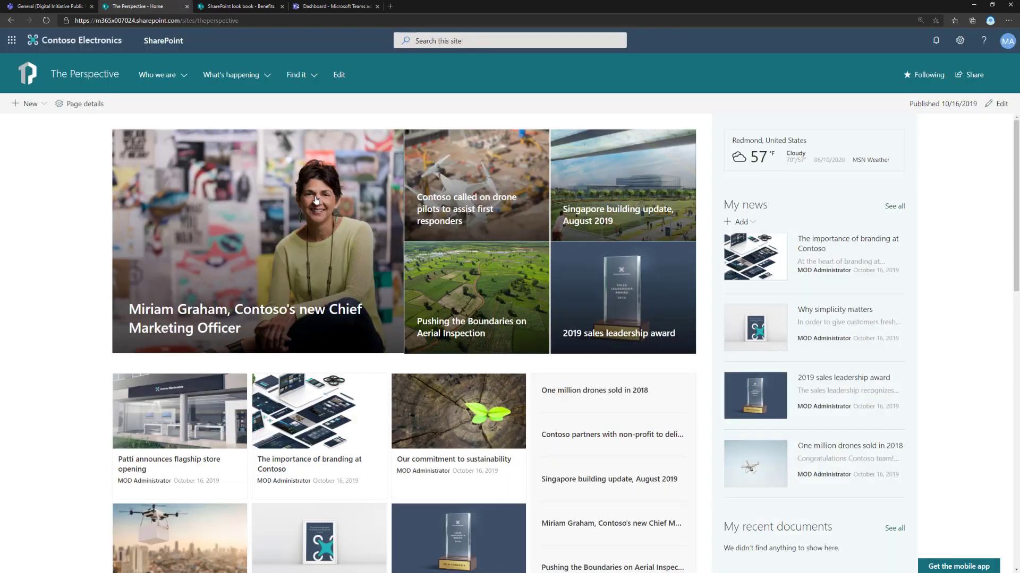
pyautogui.moveTo(295, 74)
pyautogui.scroll(-4, 95, 414)
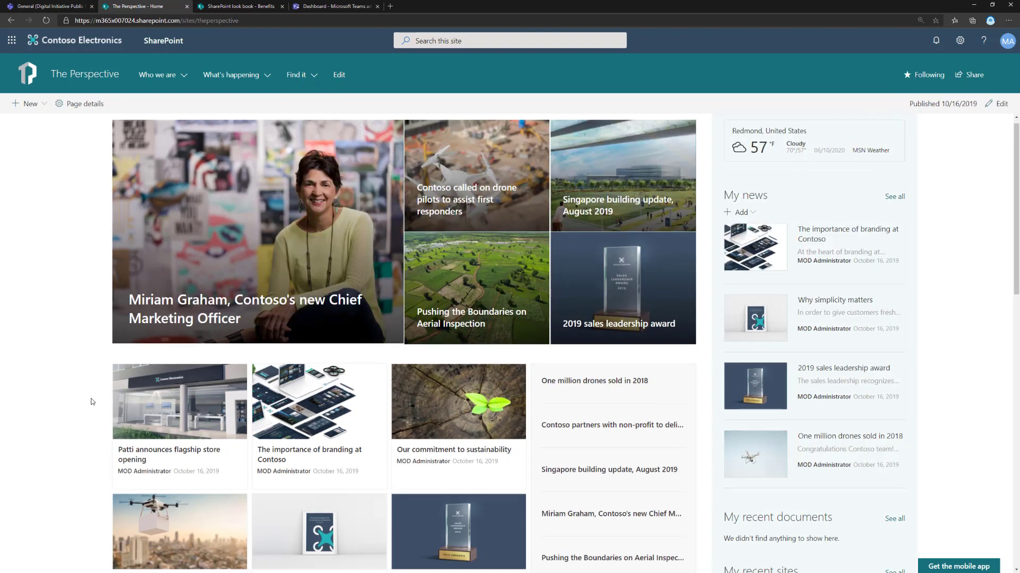
pyautogui.scroll(-4, 98, 423)
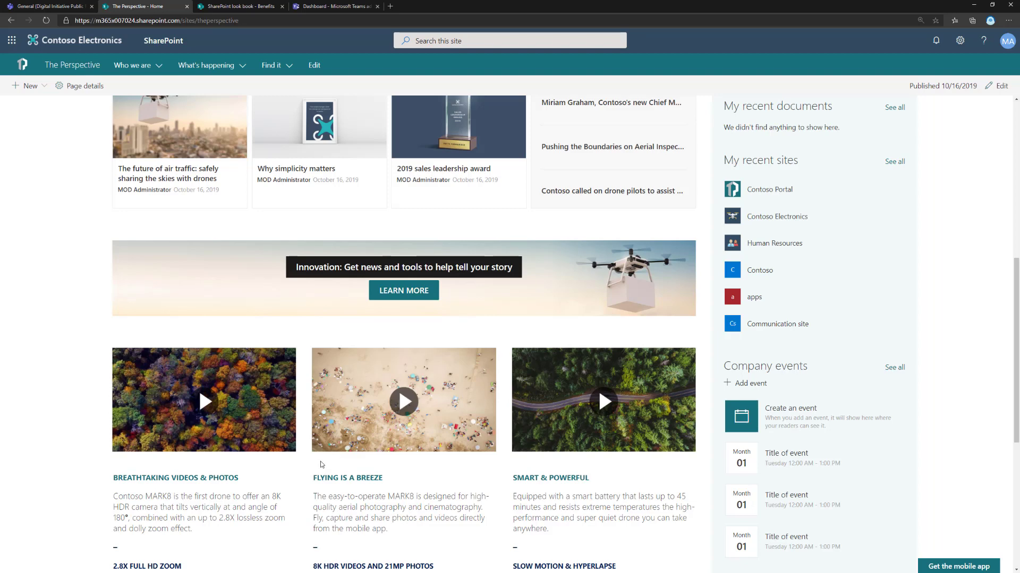
pyautogui.scroll(4, 284, 202)
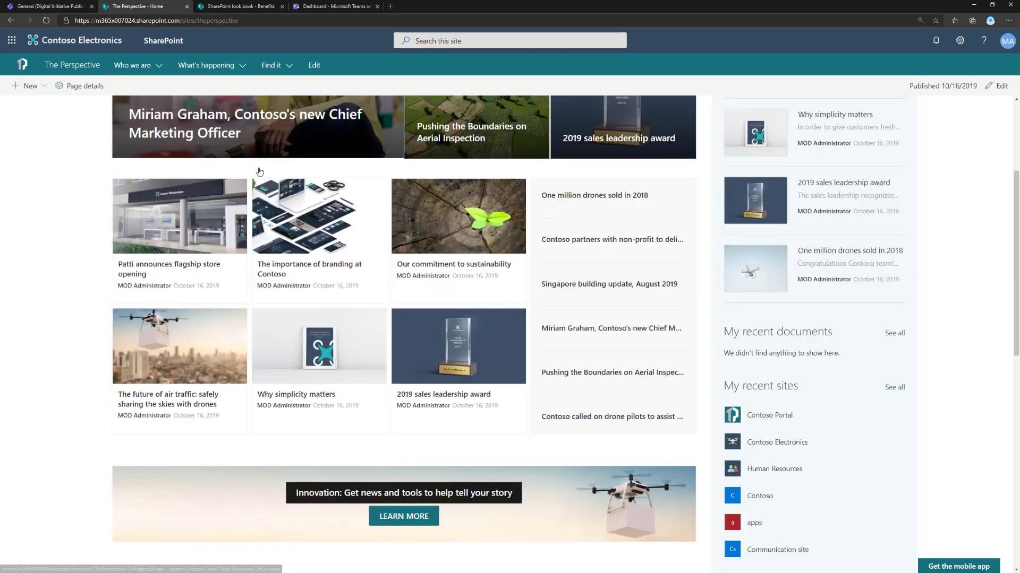
pyautogui.scroll(3, 260, 171)
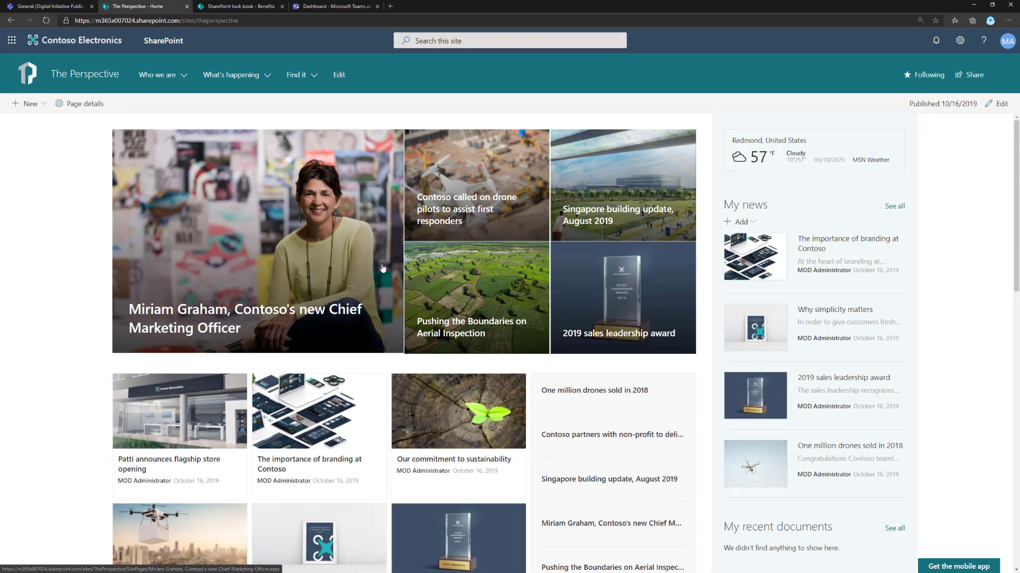
pyautogui.click(77, 7)
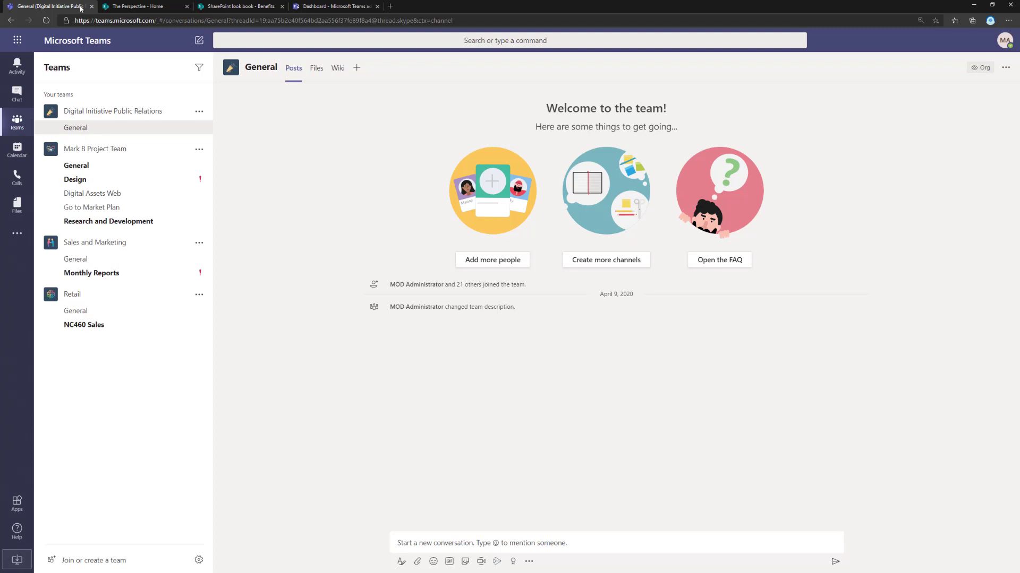
pyautogui.click(128, 6)
# Step: Switch to Microsoft Teams, search the app store for "app studio" and add App Studio
pyautogui.click(58, 6)
pyautogui.click(19, 238)
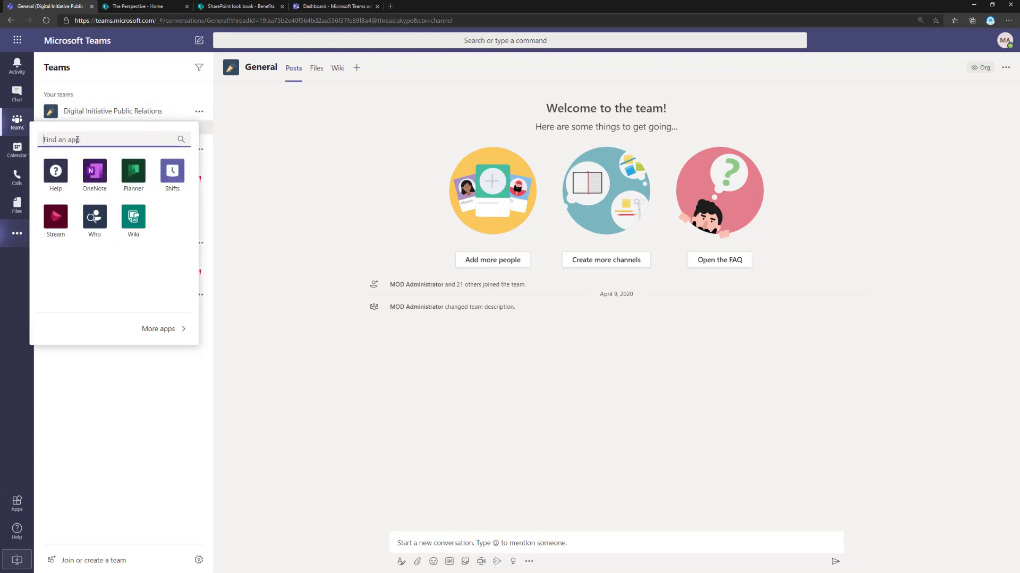
pyautogui.click(166, 329)
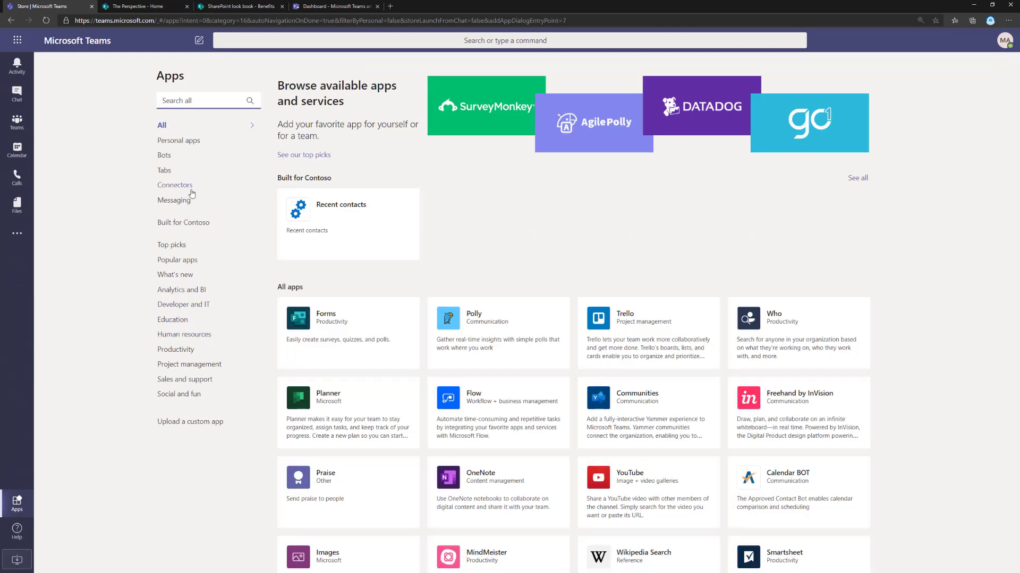
pyautogui.write('app studio')
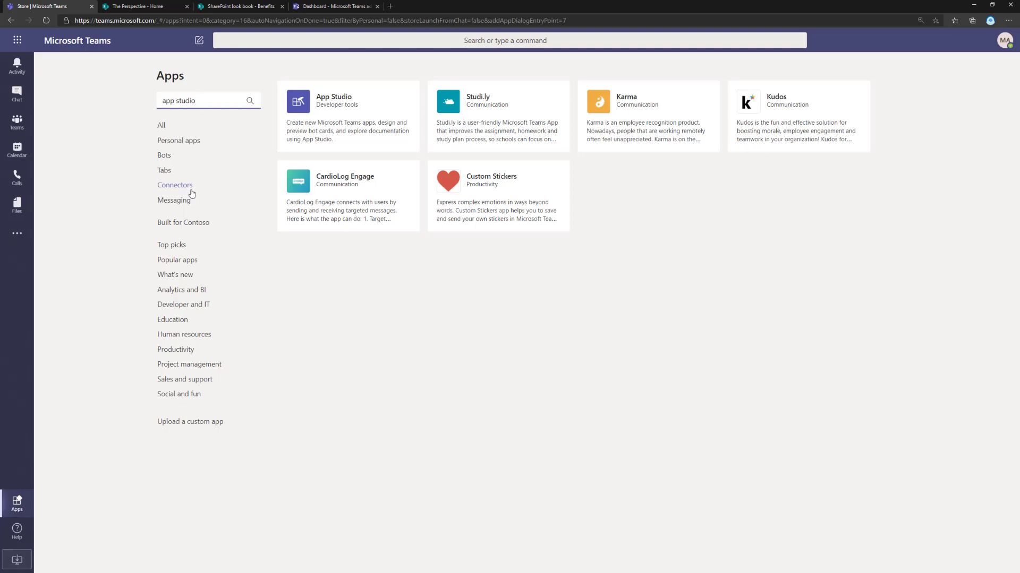
pyautogui.click(342, 120)
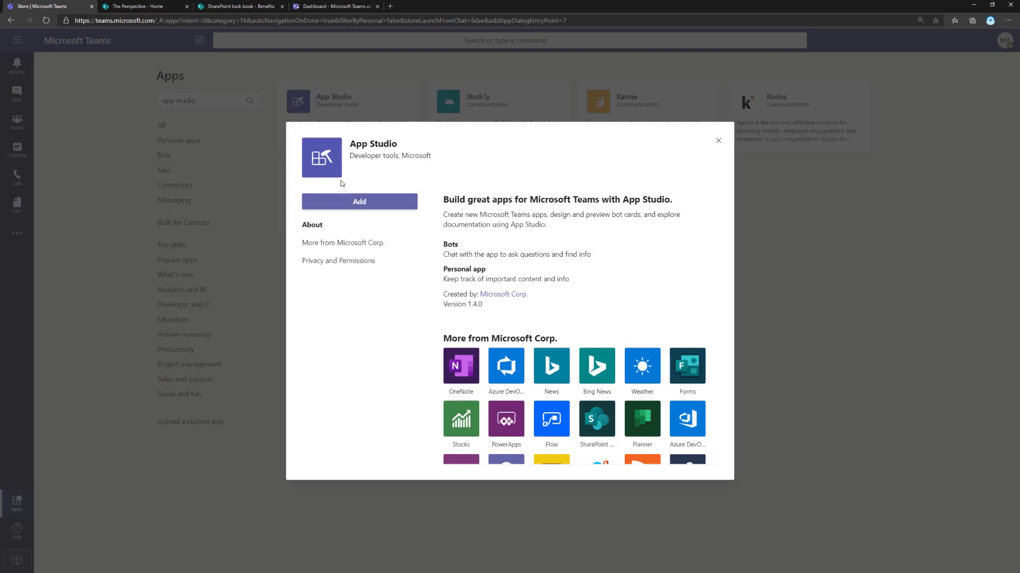
pyautogui.click(386, 206)
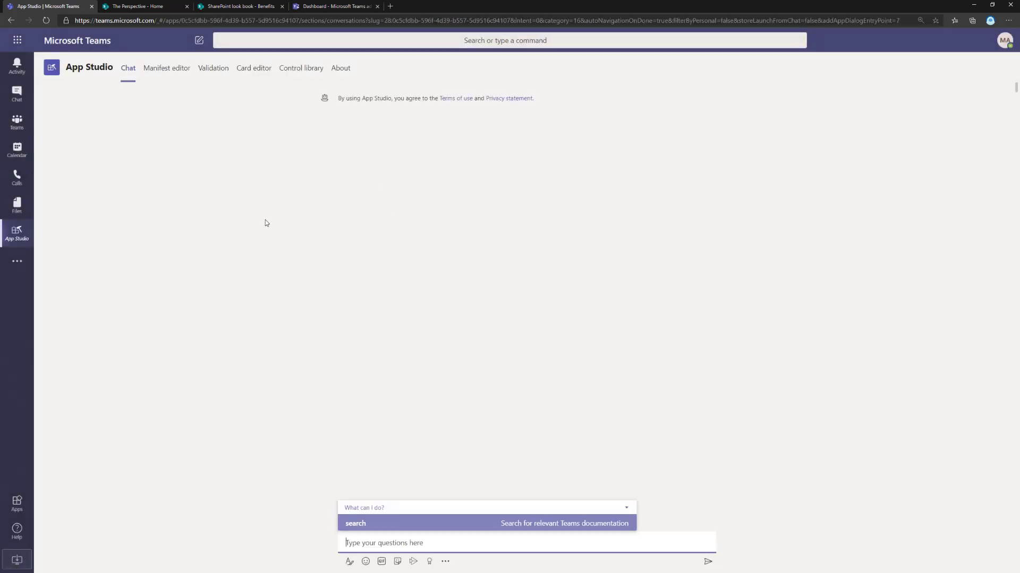
# Step: Create a new app in the manifest editor with "Company Intranet" as both its short name and full name
pyautogui.click(180, 69)
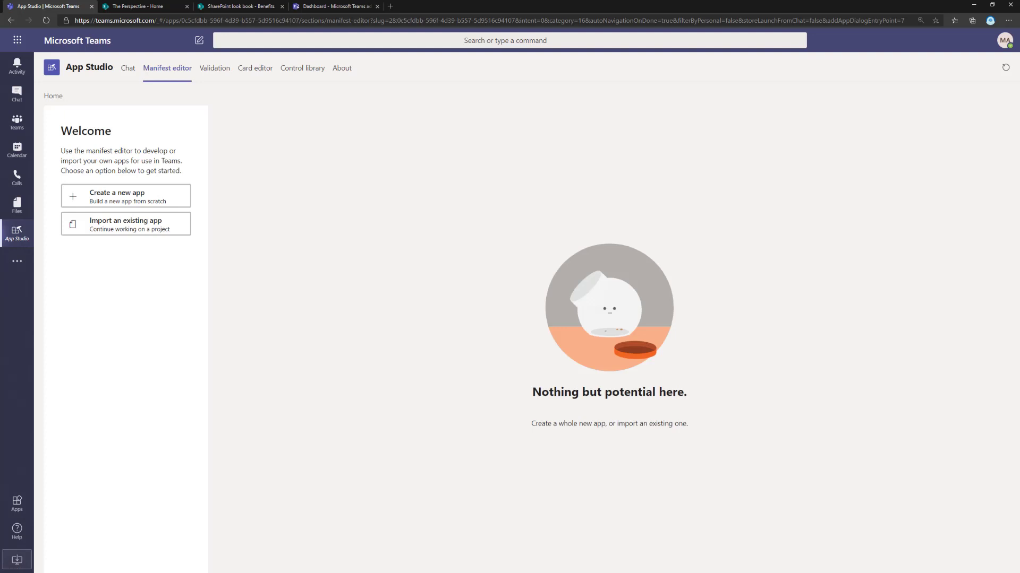
pyautogui.click(125, 197)
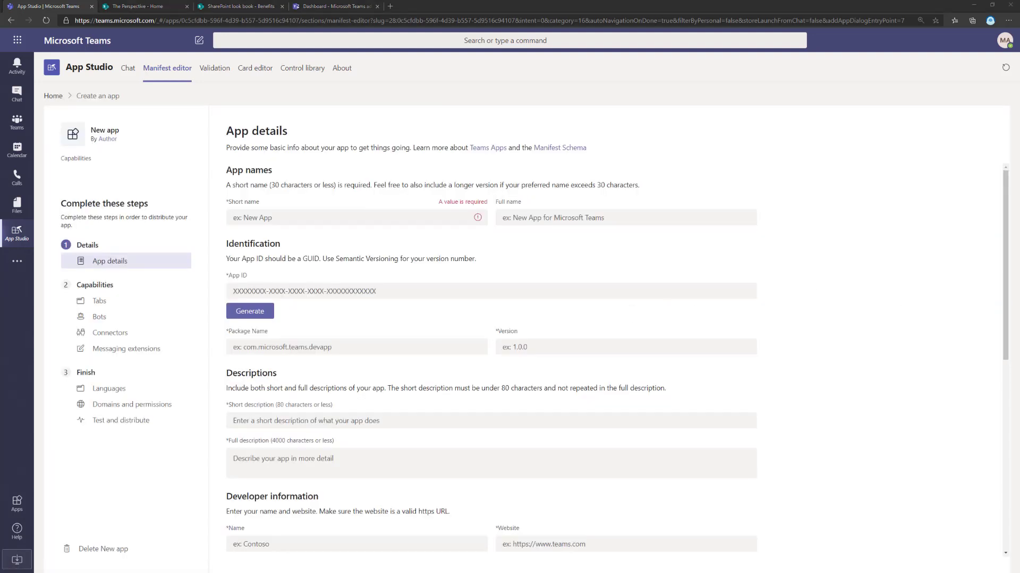
pyautogui.click(281, 216)
pyautogui.click(253, 237)
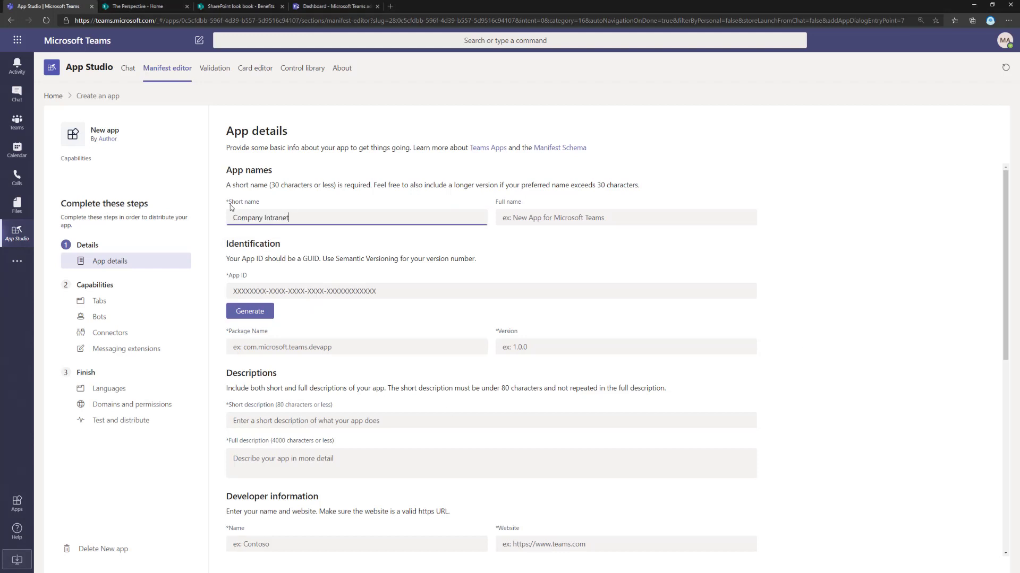
pyautogui.click(570, 217)
pyautogui.click(505, 237)
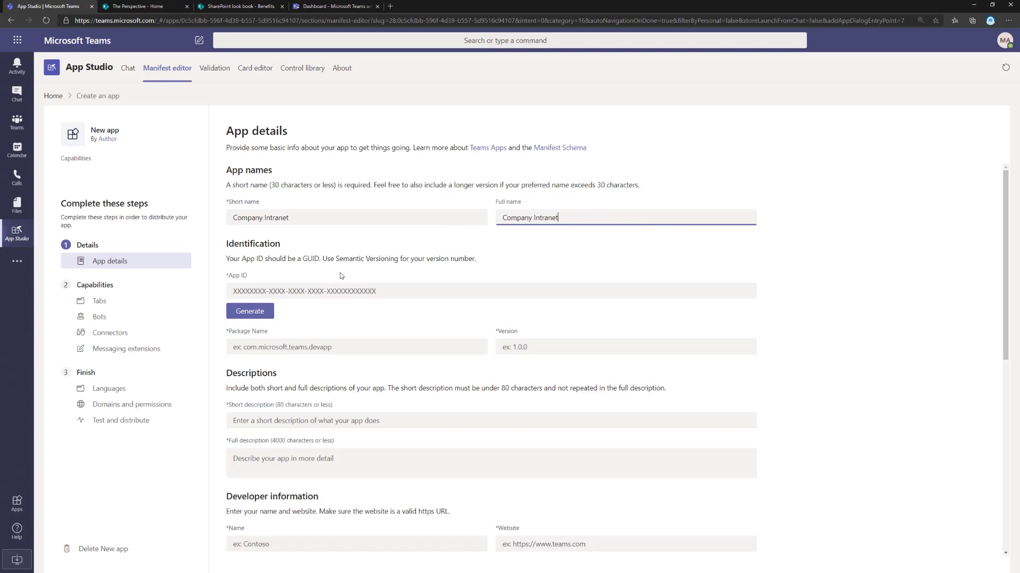
# Step: Generate an app ID, and set the package name to com.contoso.portal.app and the version to 1.0.0
pyautogui.click(253, 312)
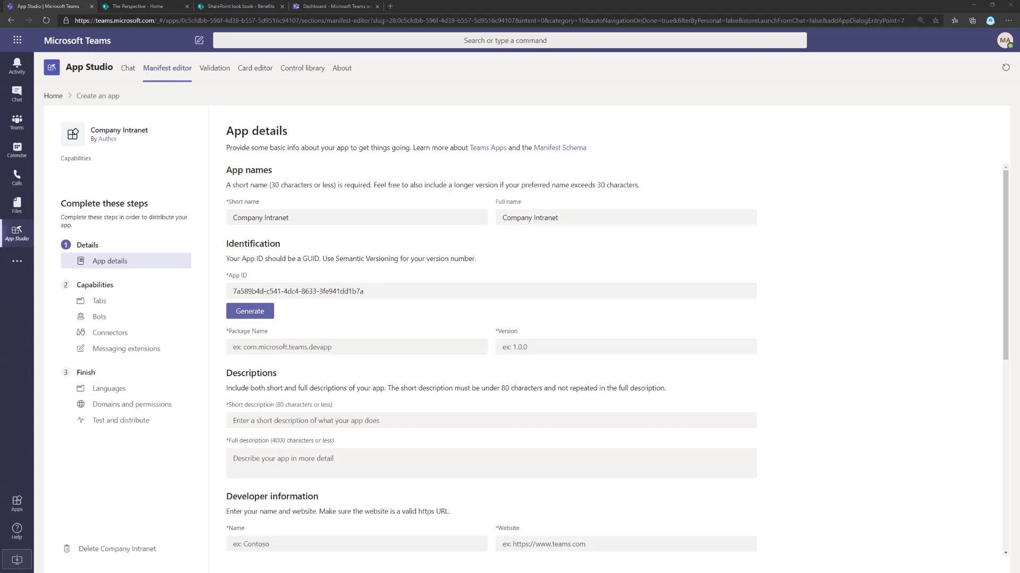
pyautogui.click(279, 348)
pyautogui.click(280, 364)
pyautogui.click(538, 348)
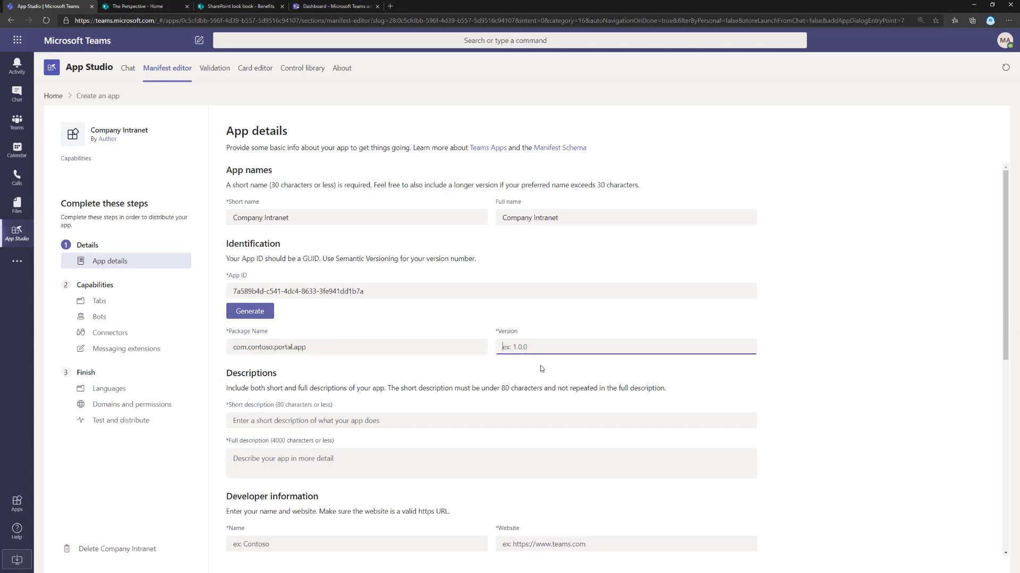
pyautogui.write('1.0.0')
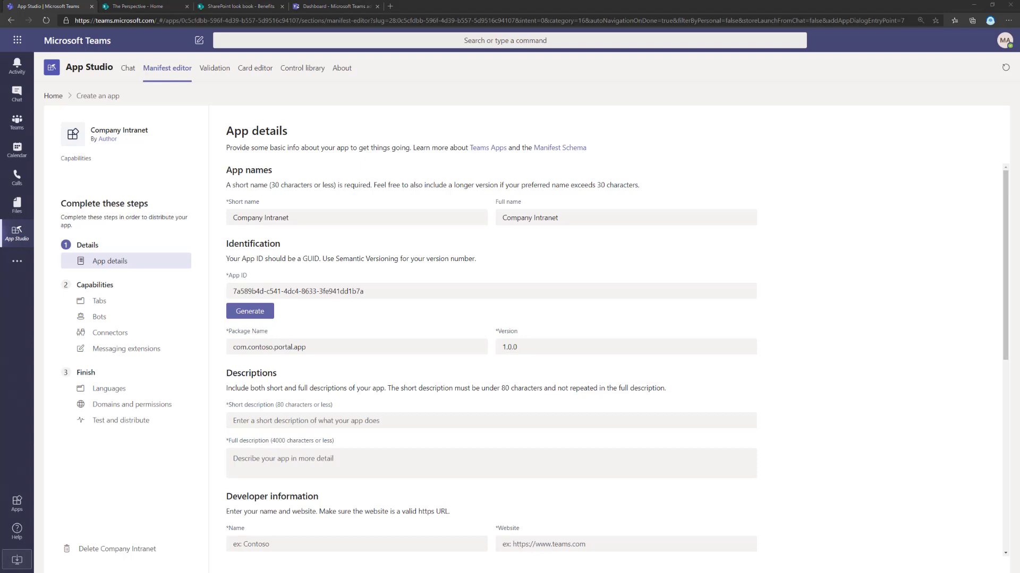
# Step: Set the short description to "My first intranet application" and the full description to "My awesome intranet application to embed modern SharePoint in Teams"
pyautogui.click(285, 419)
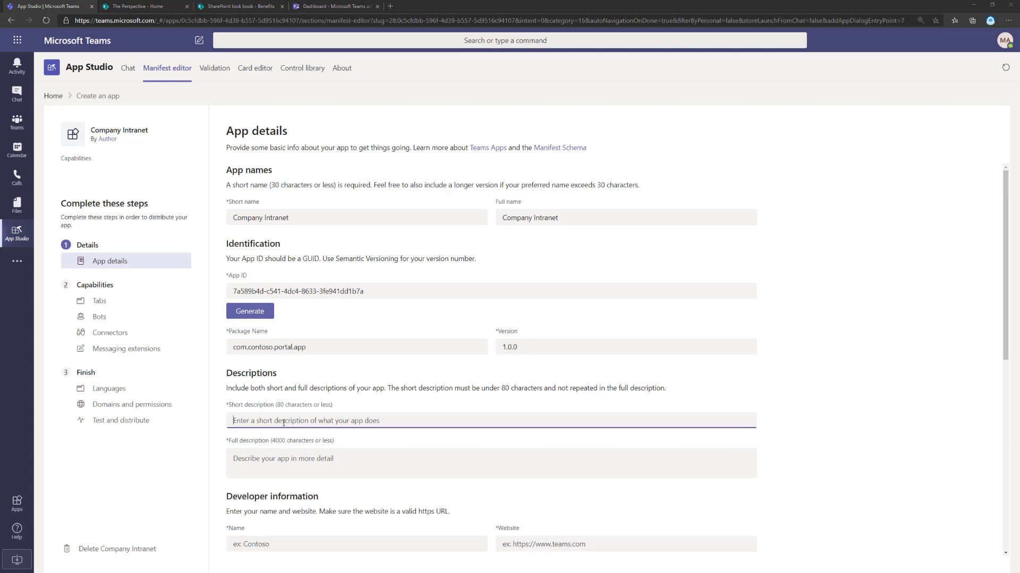
pyautogui.click(295, 443)
pyautogui.scroll(-2, 317, 387)
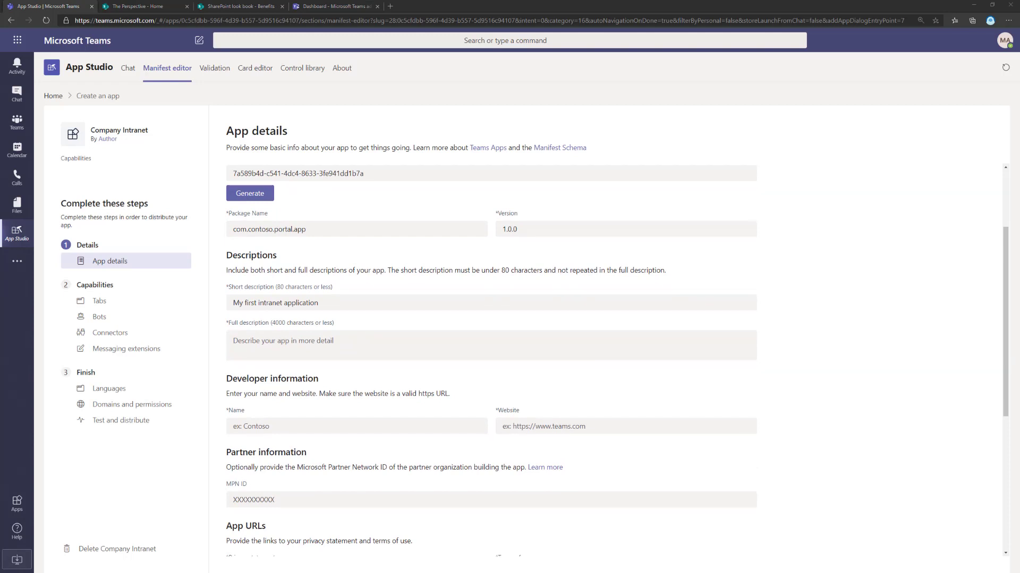
pyautogui.click(272, 347)
pyautogui.write('My awesome intranet application to embed modern SharePoint in Teams')
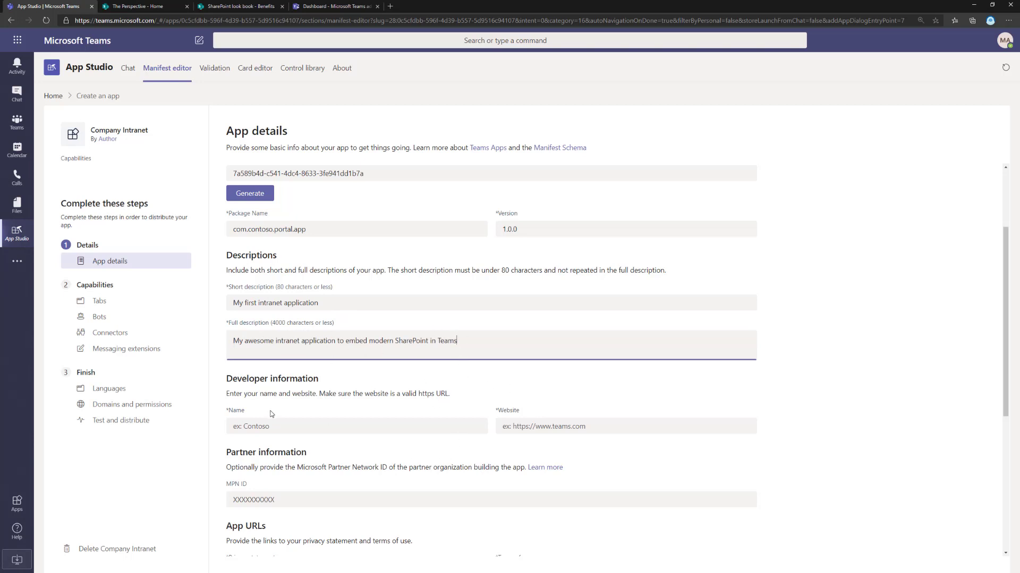
pyautogui.hotkey('alt', 'Tab')
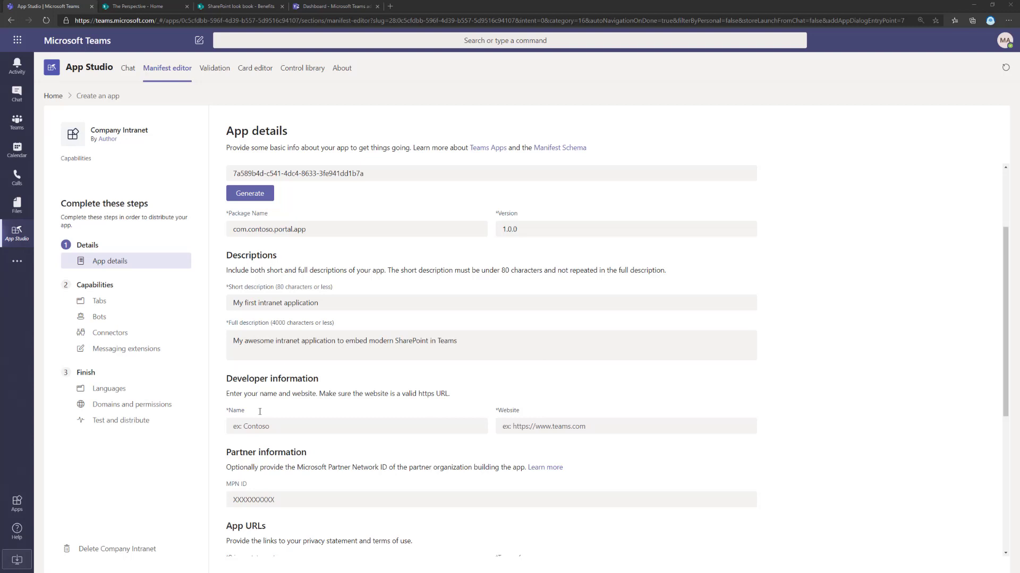
pyautogui.click(313, 425)
pyautogui.write('Contoso')
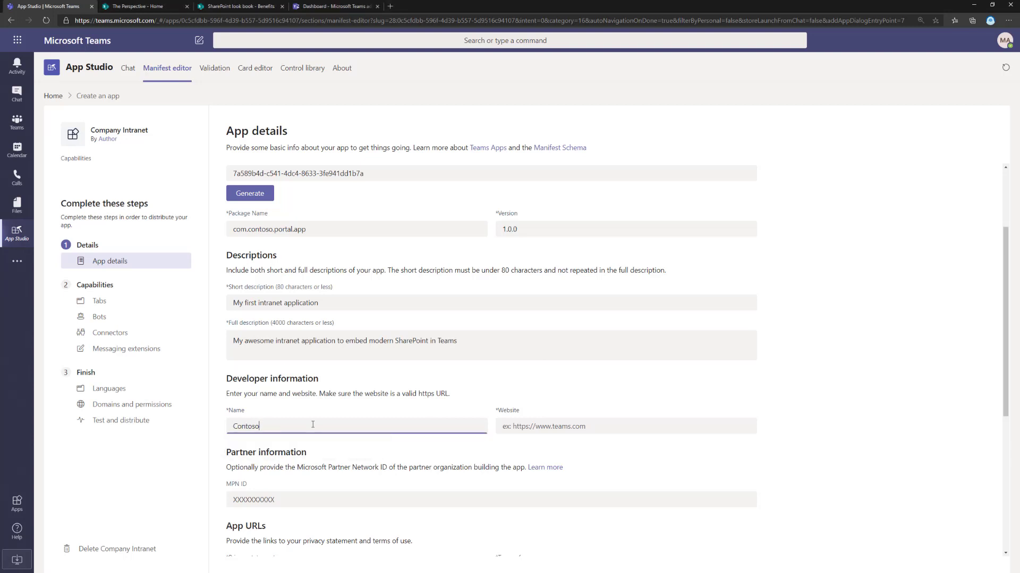
pyautogui.press('Tab')
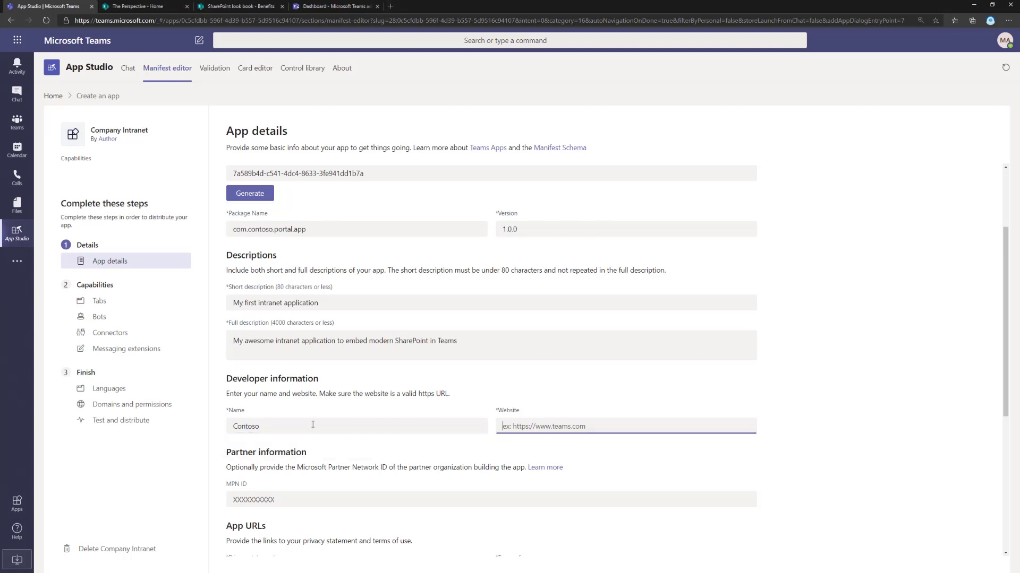
pyautogui.write('https://')
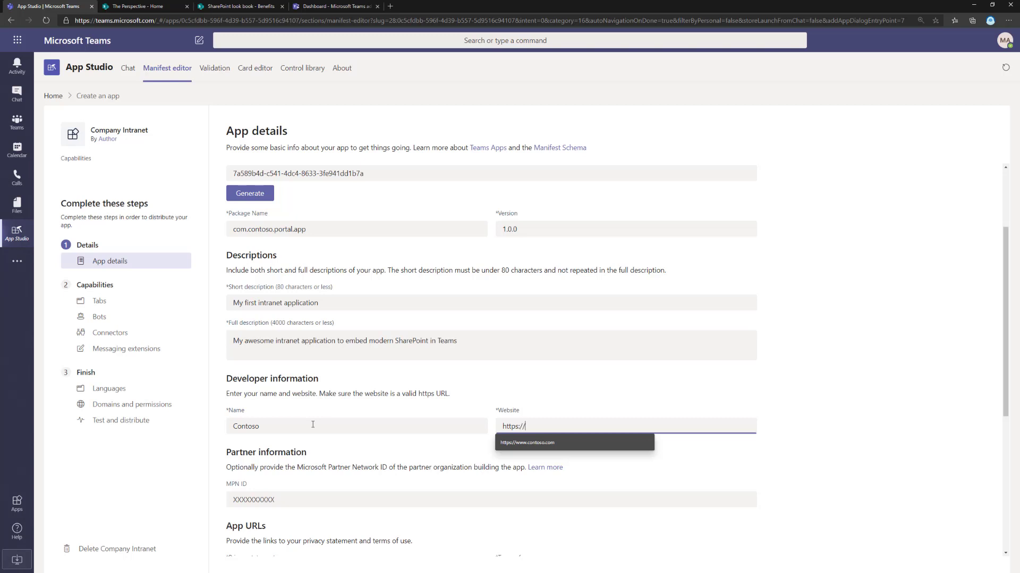
pyautogui.click(554, 443)
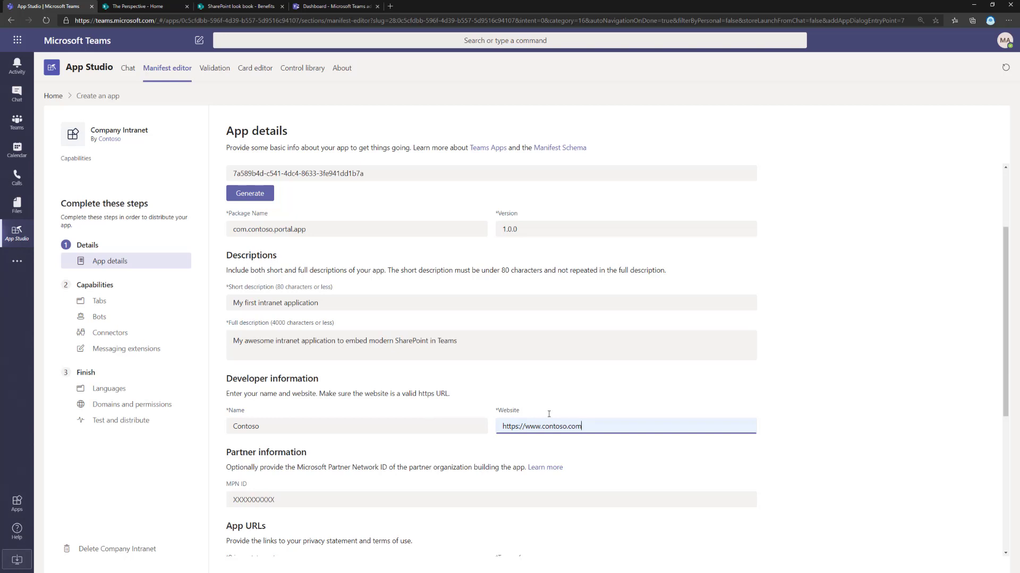
pyautogui.scroll(-3, 537, 329)
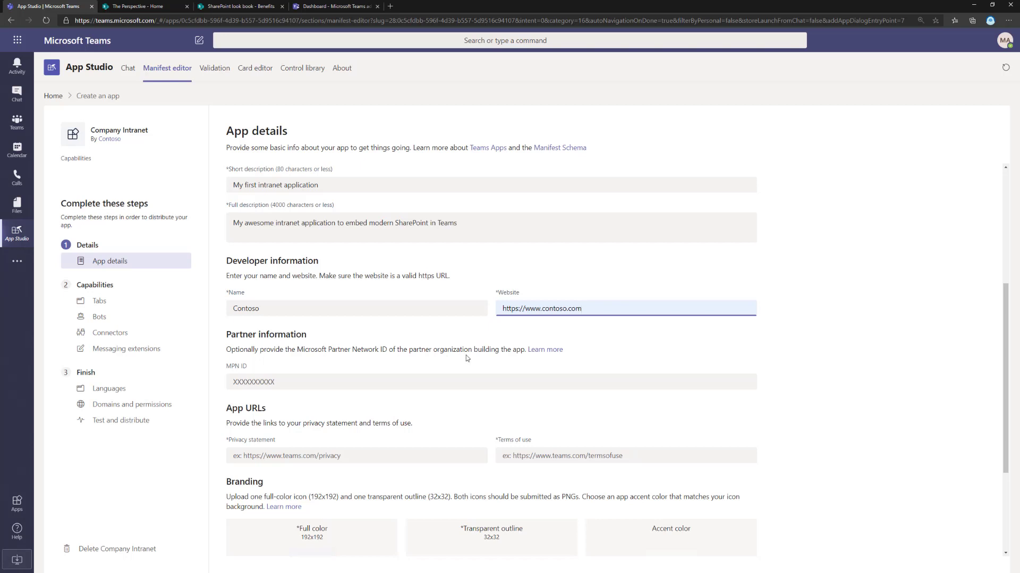
pyautogui.scroll(-3, 451, 358)
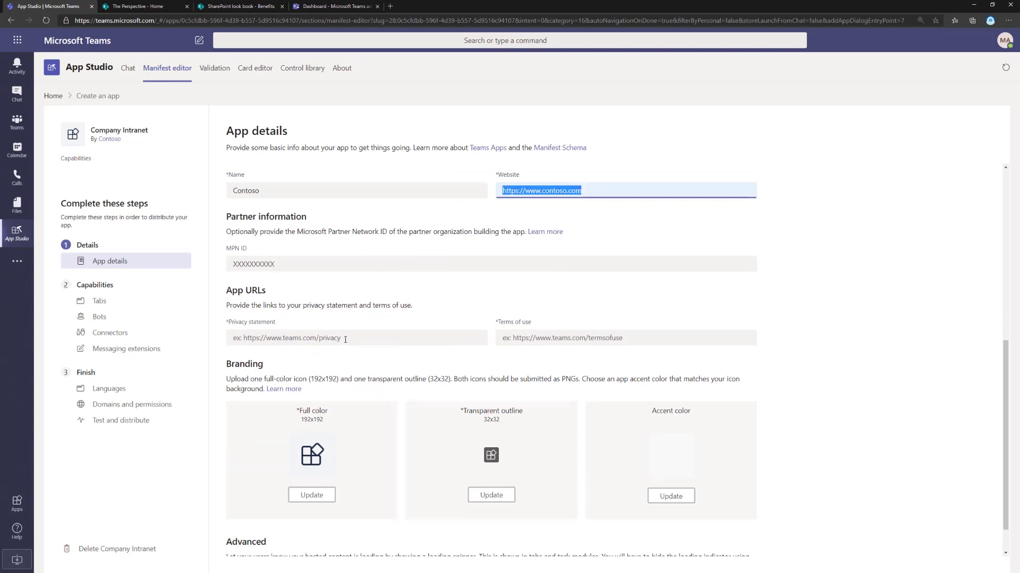
pyautogui.click(394, 343)
pyautogui.write('https://www.contoso.com')
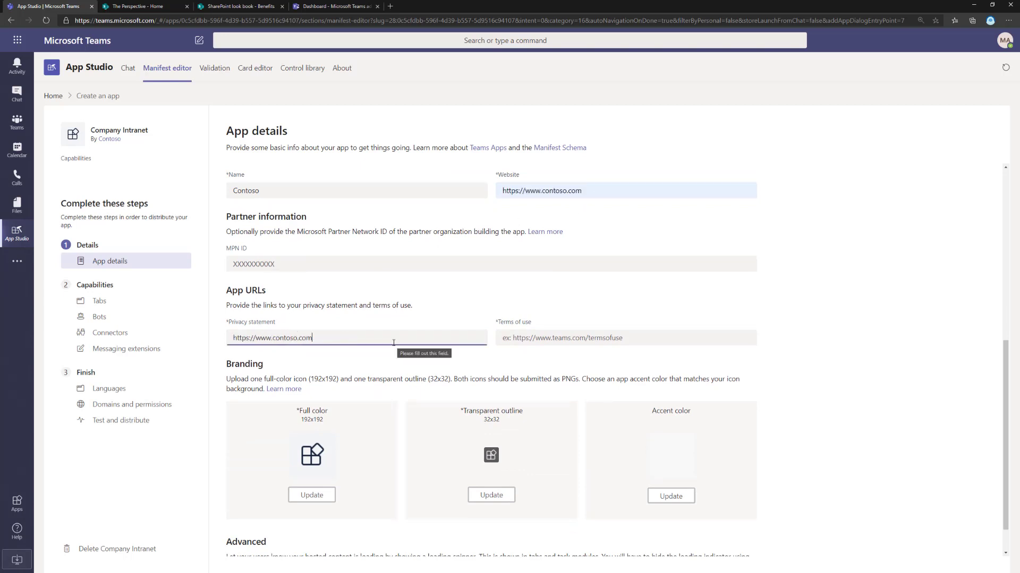
pyautogui.write('/prviv')
pyautogui.press('BackSpace')
pyautogui.write('vace')
pyautogui.click(614, 342)
pyautogui.write('https://www.contoso.com')
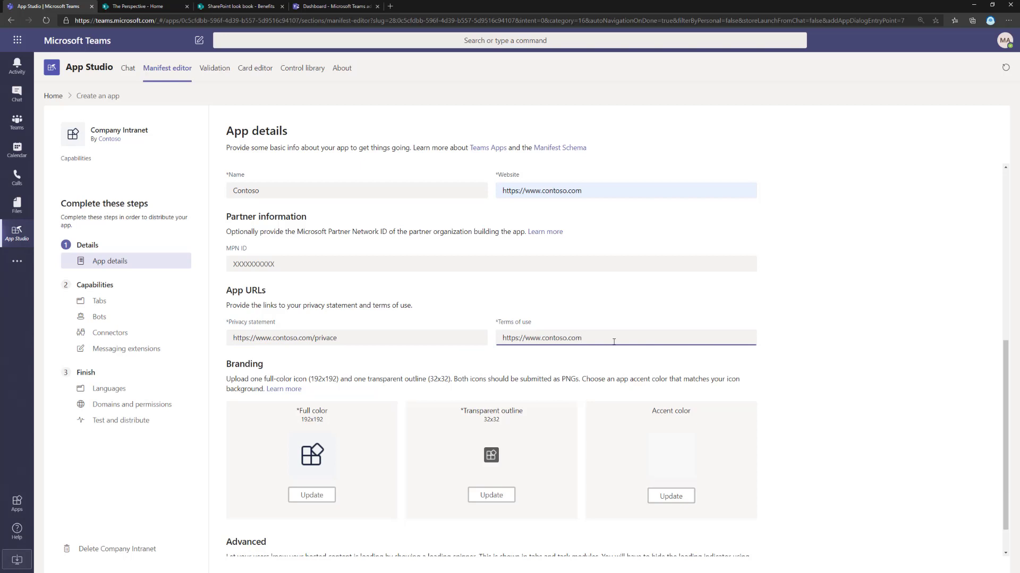
pyautogui.write('/termsofusage')
pyautogui.click(380, 336)
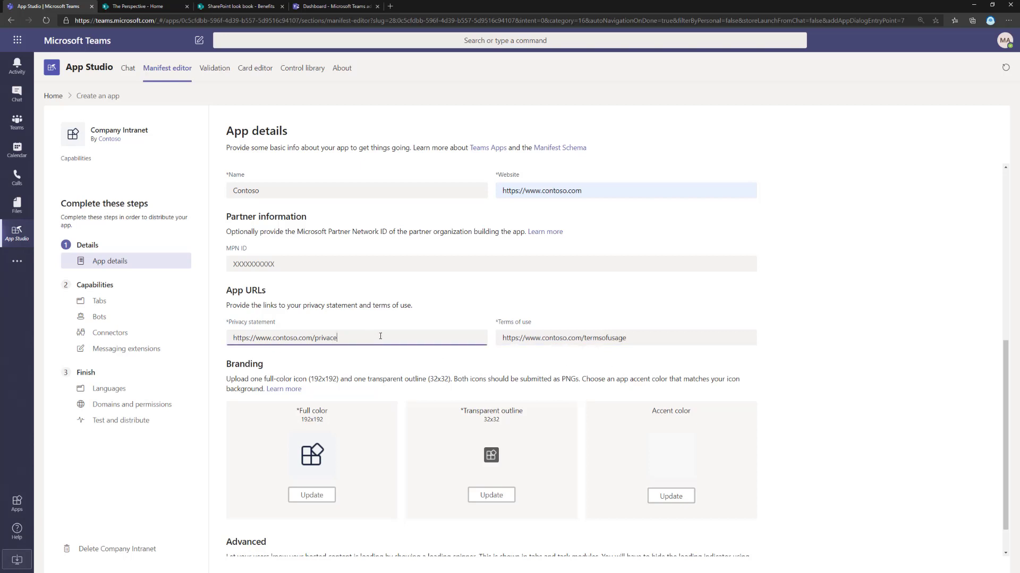
pyautogui.write('y')
pyautogui.moveTo(276, 323); pyautogui.dragTo(234, 323)
pyautogui.click(346, 303)
pyautogui.scroll(-1, 350, 298)
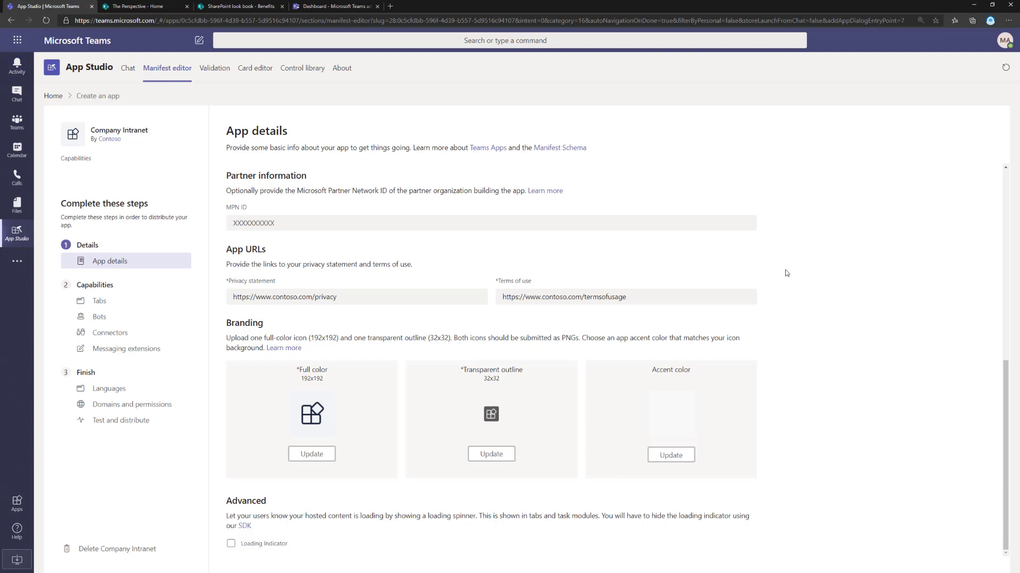
# Step: Start adding a personal tab to the app with the name Intranet and the entity ID 134314
pyautogui.click(99, 302)
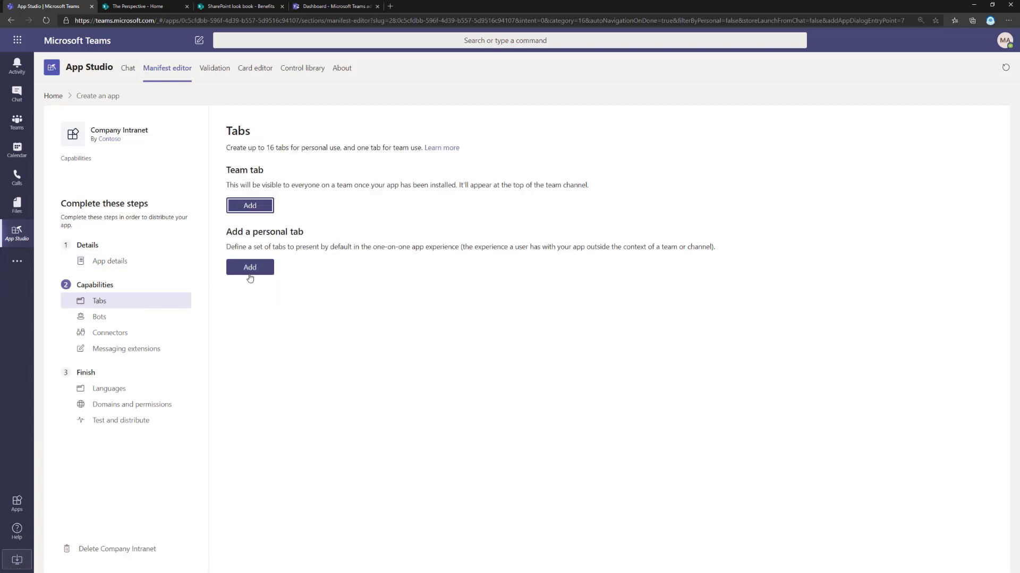
pyautogui.moveTo(298, 232); pyautogui.dragTo(250, 232)
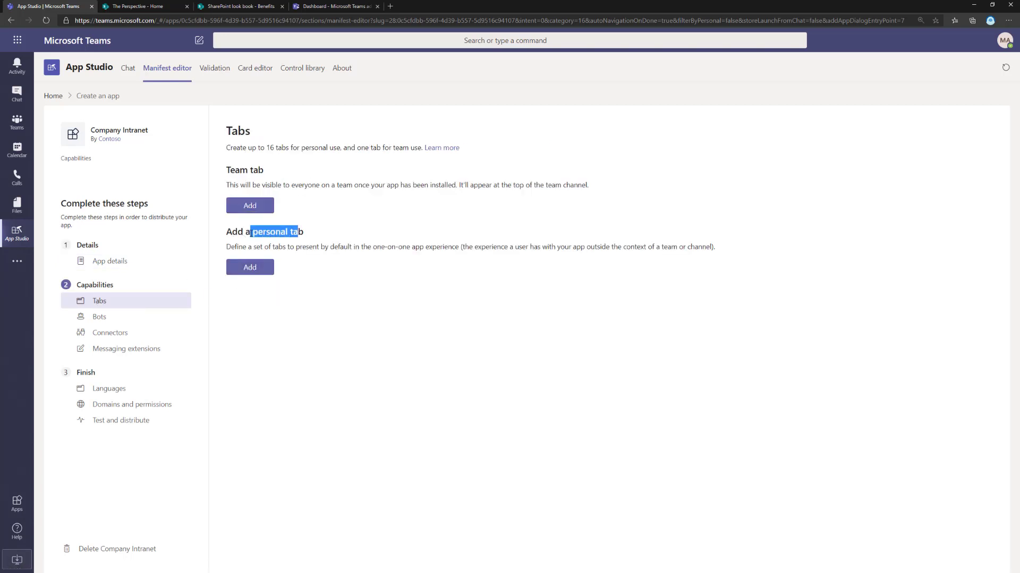
pyautogui.click(132, 279)
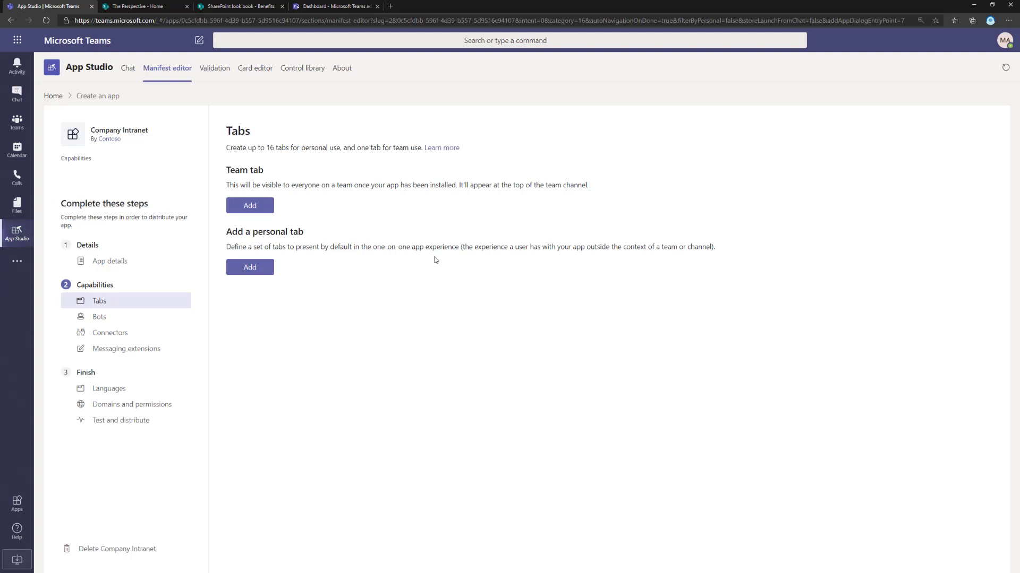
pyautogui.click(260, 268)
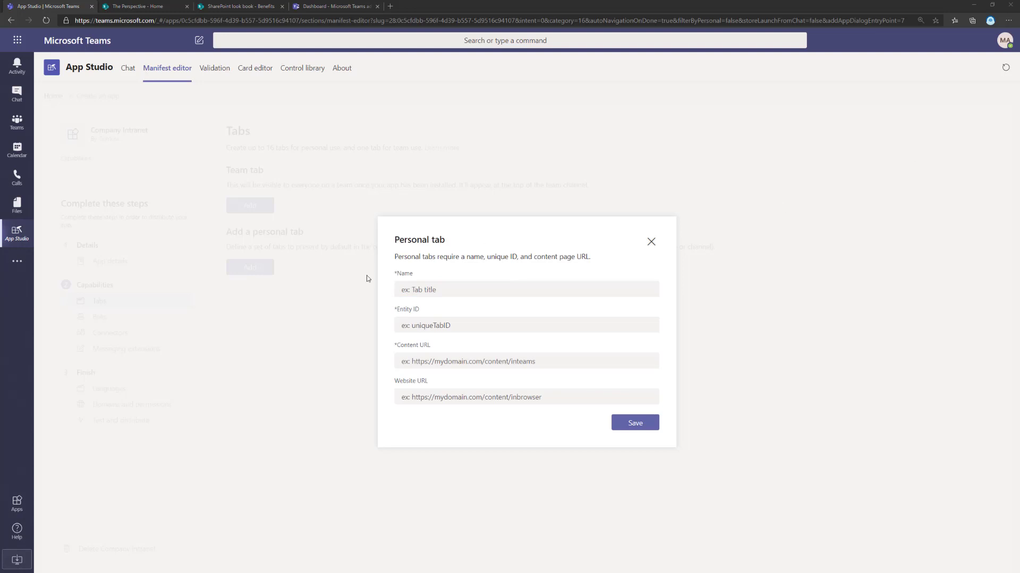
pyautogui.click(425, 290)
pyautogui.click(439, 309)
pyautogui.click(461, 326)
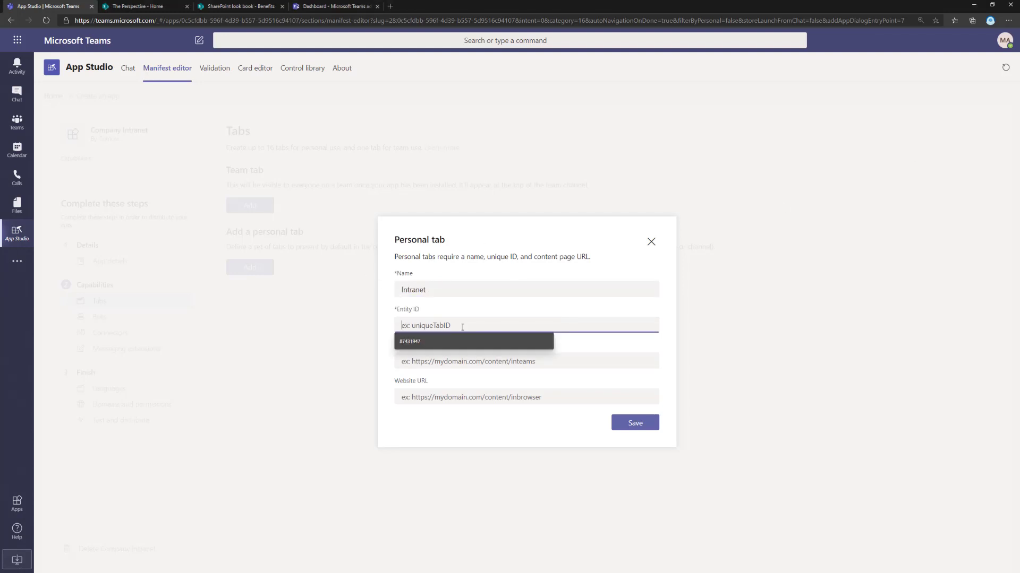
pyautogui.write('134314')
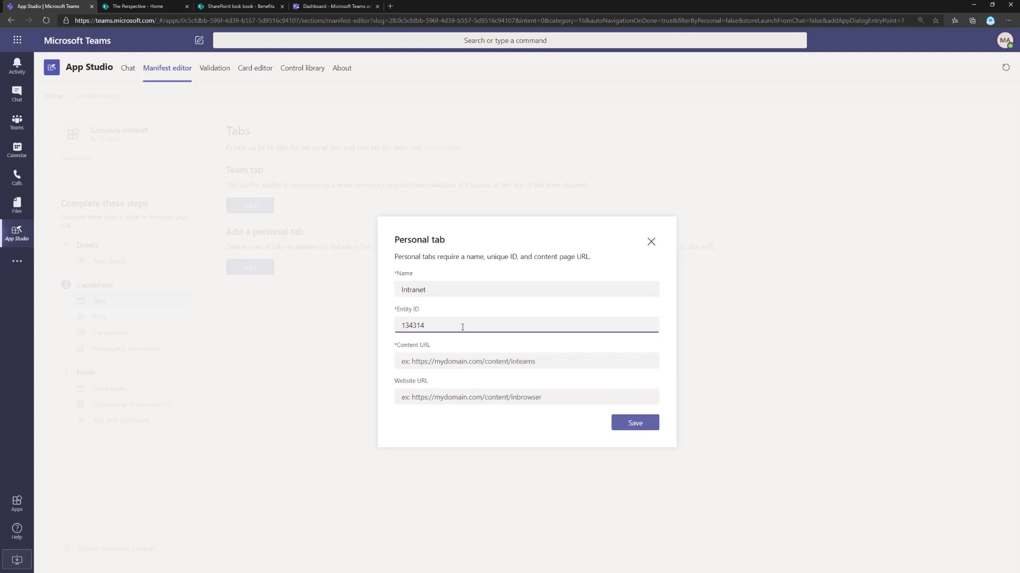
pyautogui.press('Tab')
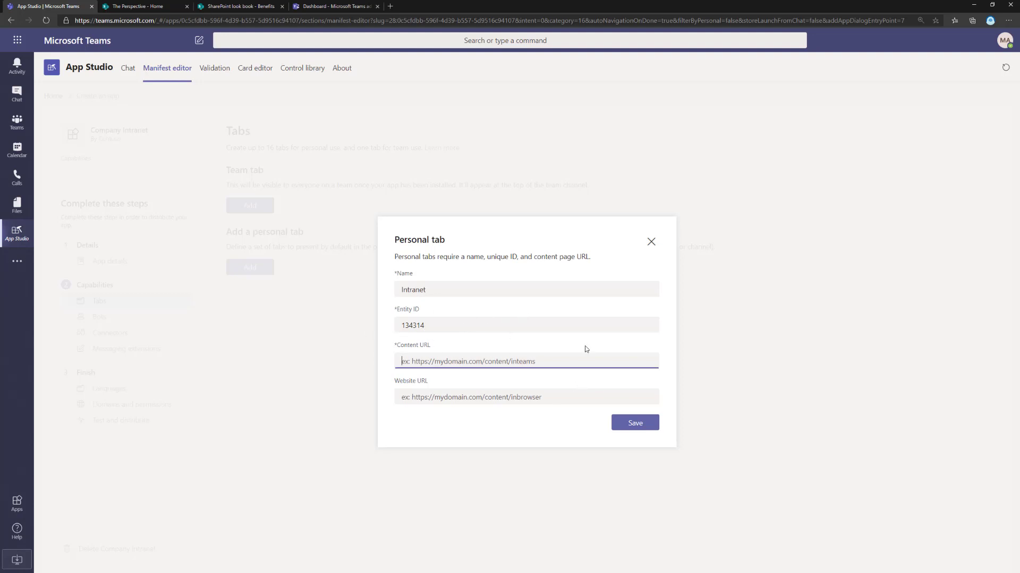
# Step: Examine the web address of The Perspective SharePoint site and the teamslogon.aspx URL pattern noted in Notepad
pyautogui.click(158, 9)
pyautogui.hotkey('ctrl', 'l')
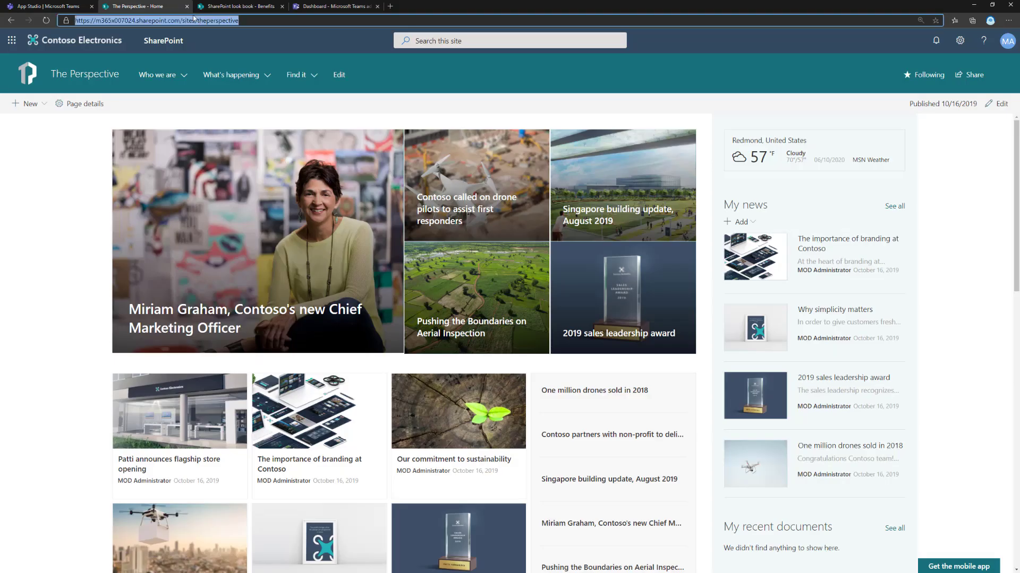
pyautogui.hotkey('ctrl', '1')
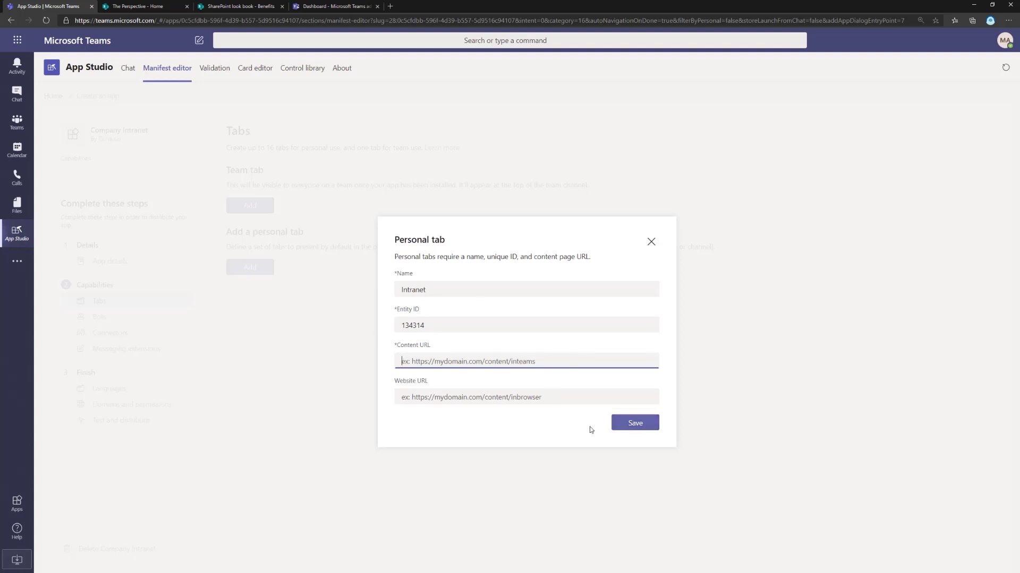
pyautogui.press('alt')
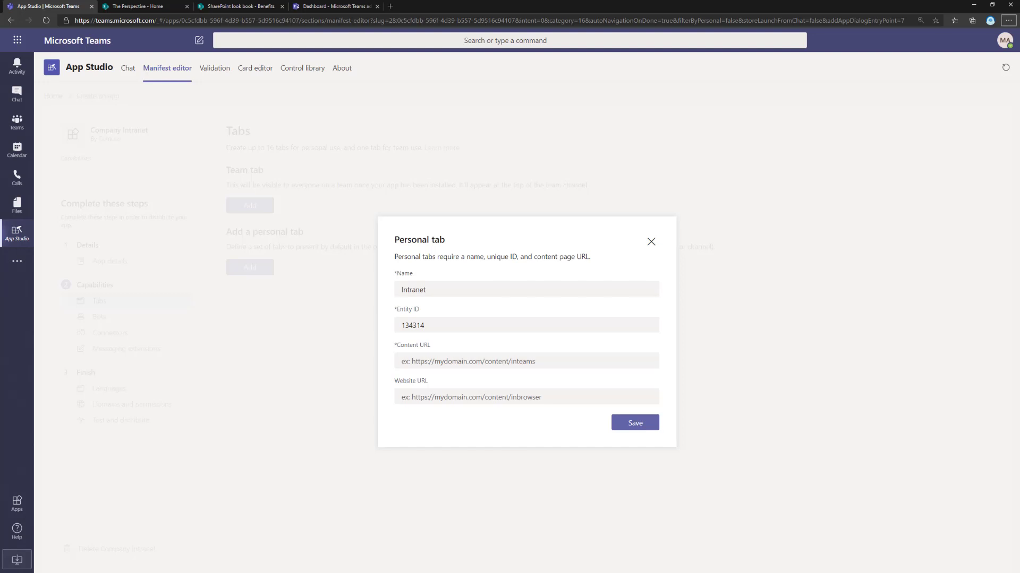
pyautogui.hotkey('alt', 'Tab')
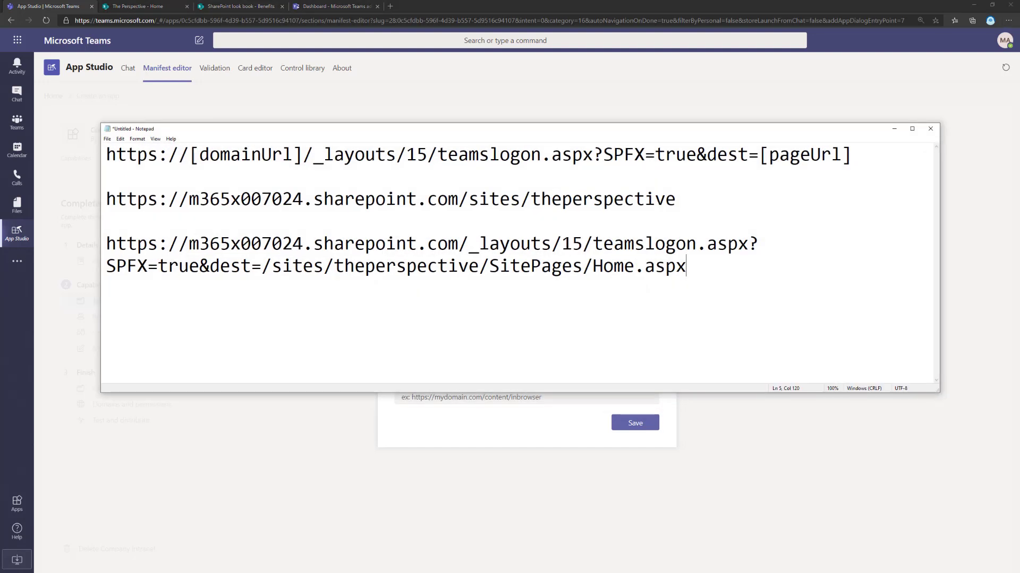
pyautogui.click(427, 237)
pyautogui.click(154, 7)
pyautogui.click(153, 7)
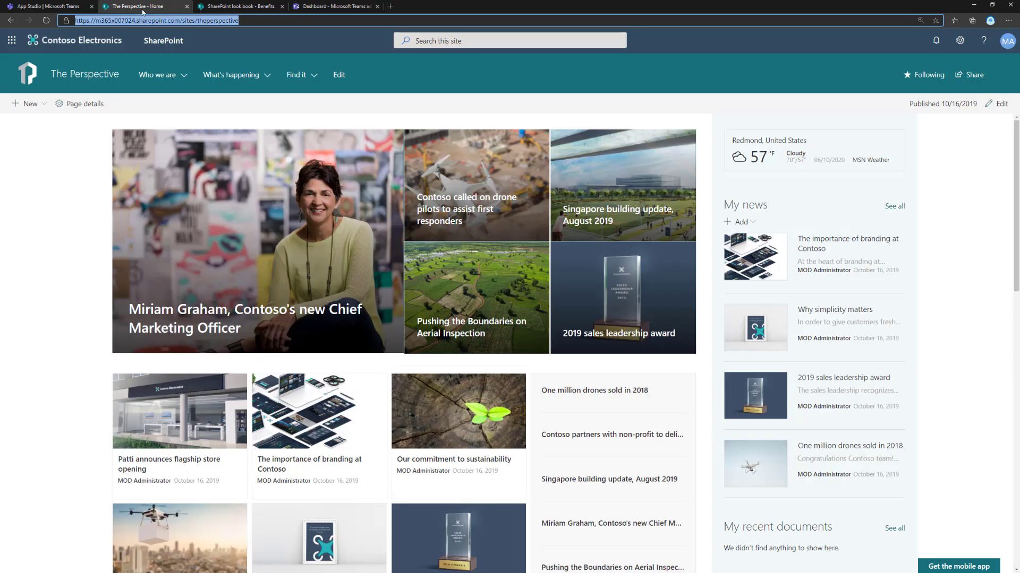
pyautogui.click(211, 20)
pyautogui.moveTo(239, 20); pyautogui.dragTo(69, 21)
# Step: Copy /SitePages/Home.aspx from the Notepad URL and append it to The Perspective site's address to load its home page
pyautogui.hotkey('alt', 'Tab')
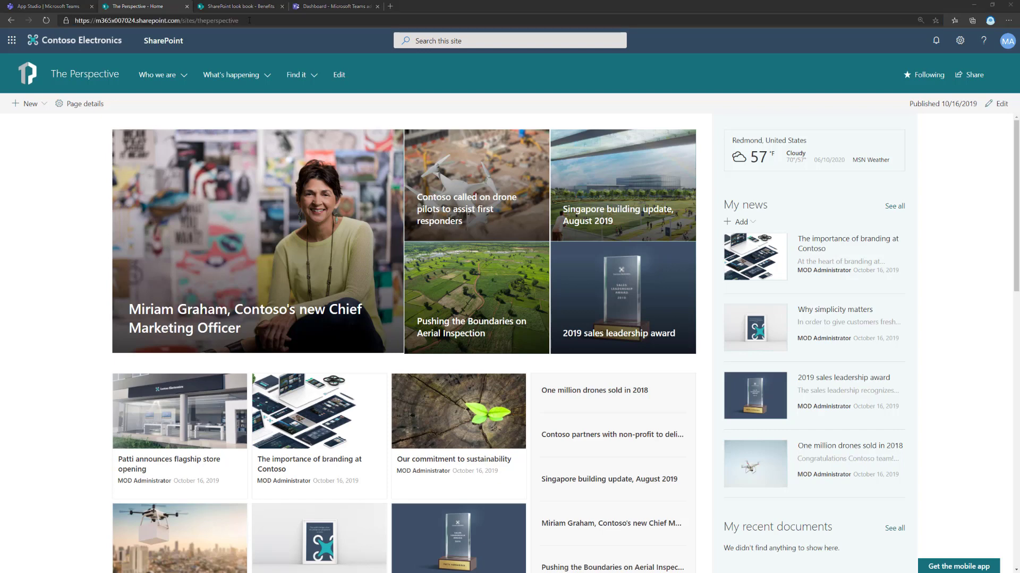
pyautogui.moveTo(479, 266); pyautogui.dragTo(691, 268)
pyautogui.hotkey('ctrl', 'c')
pyautogui.click(273, 20)
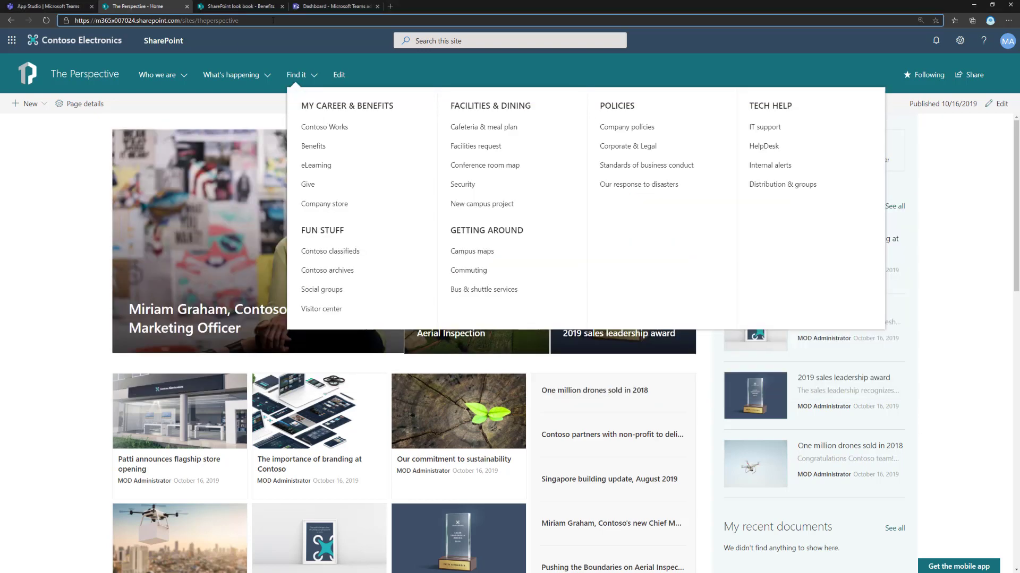
pyautogui.hotkey('ctrl', 'v')
pyautogui.moveTo(304, 20); pyautogui.dragTo(273, 20)
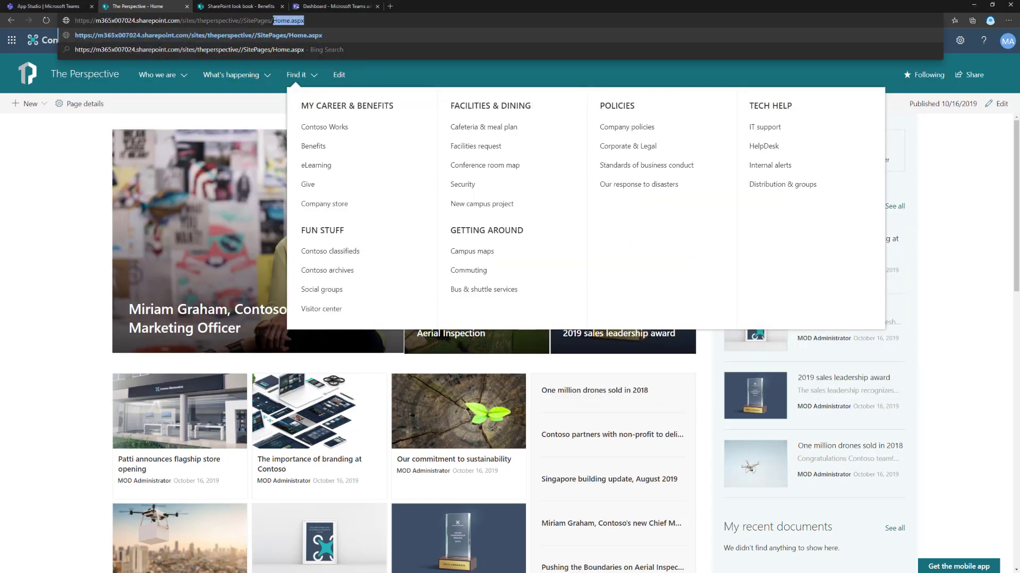
pyautogui.press('Return')
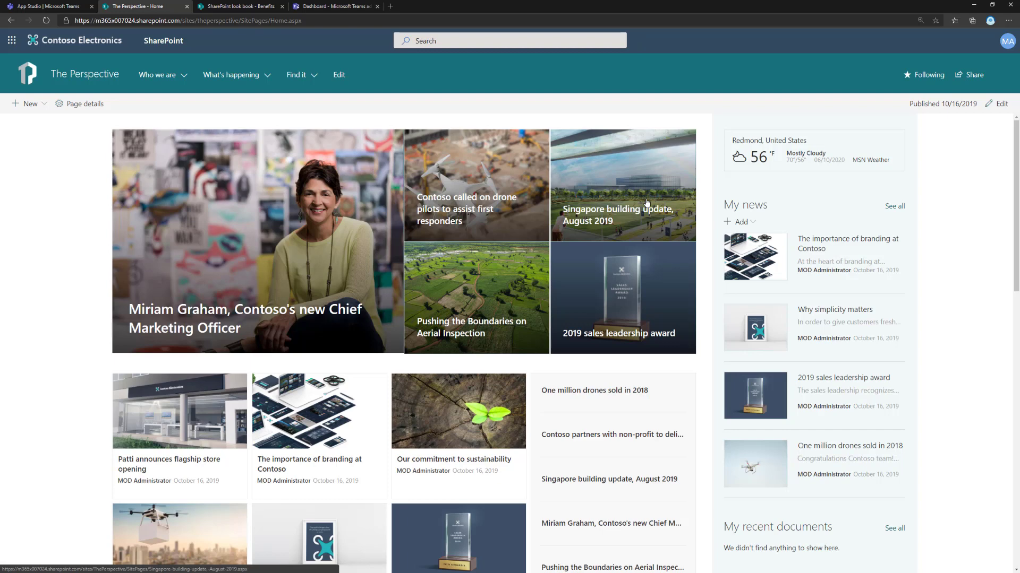
# Step: Examine the parts of the Teams logon URL in Notepad: the domain, the teamslogon.aspx path and the destination page path
pyautogui.hotkey('alt', 'Tab')
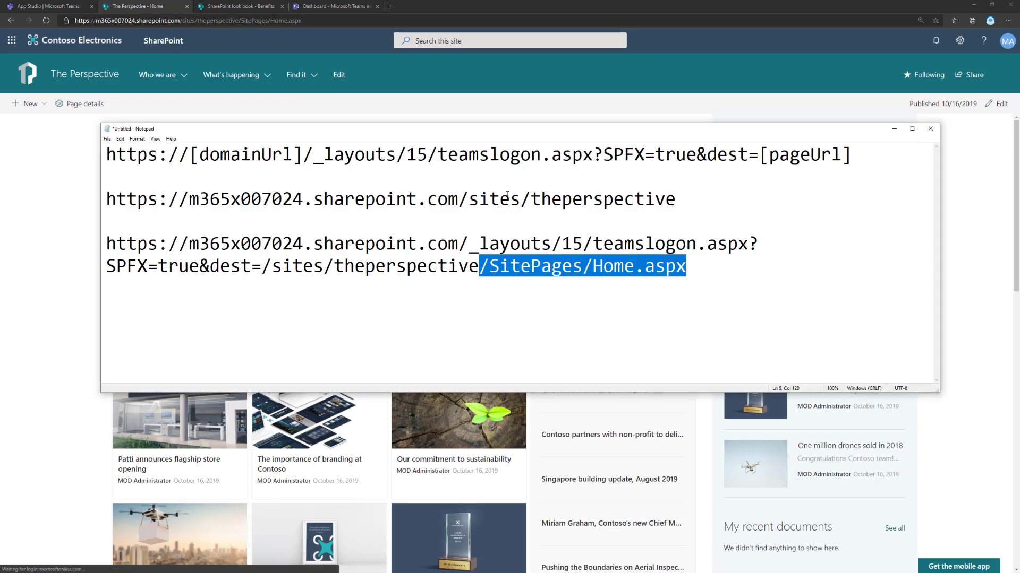
pyautogui.press('Left')
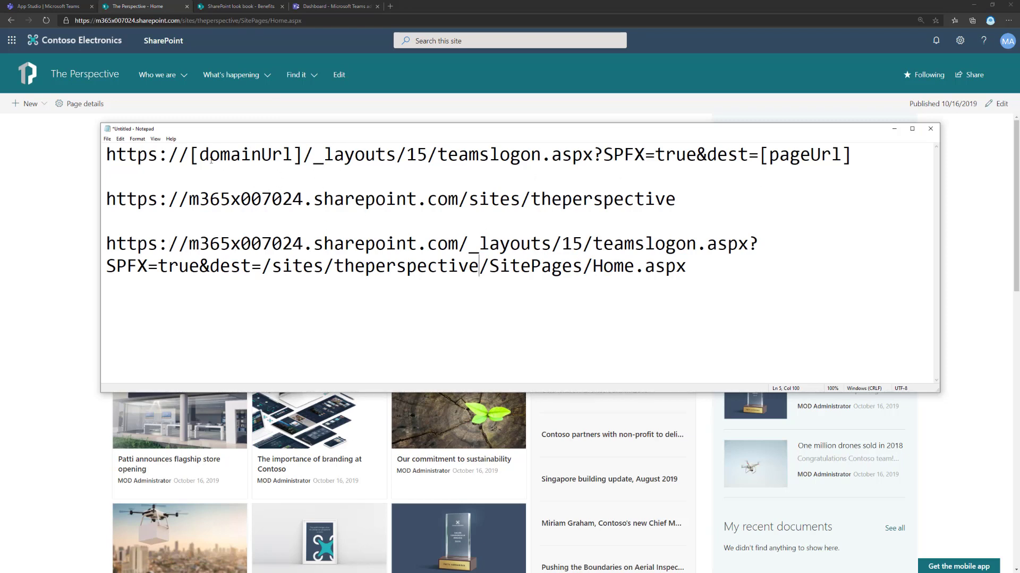
pyautogui.moveTo(199, 155); pyautogui.dragTo(293, 155)
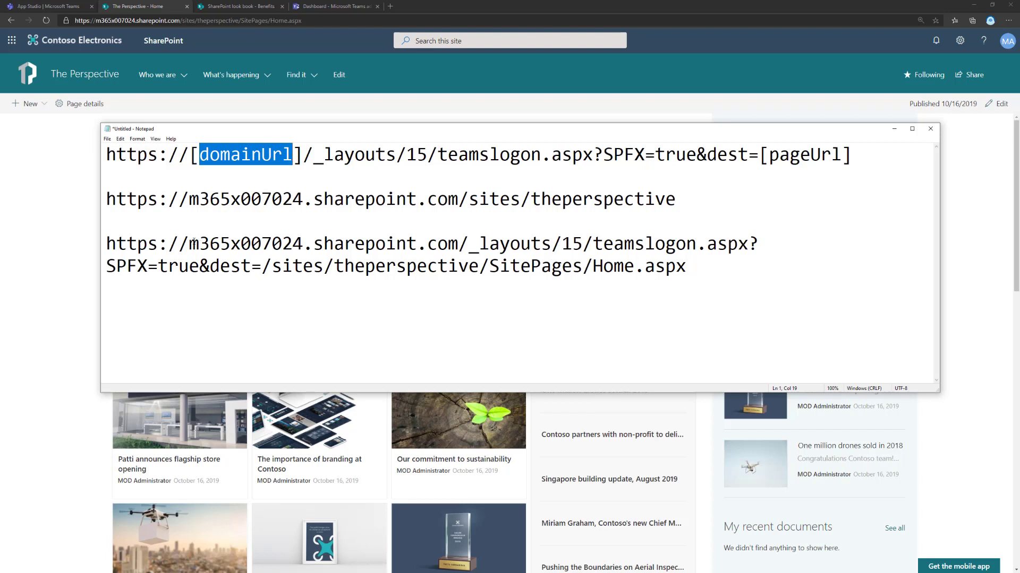
pyautogui.moveTo(190, 244); pyautogui.dragTo(304, 243)
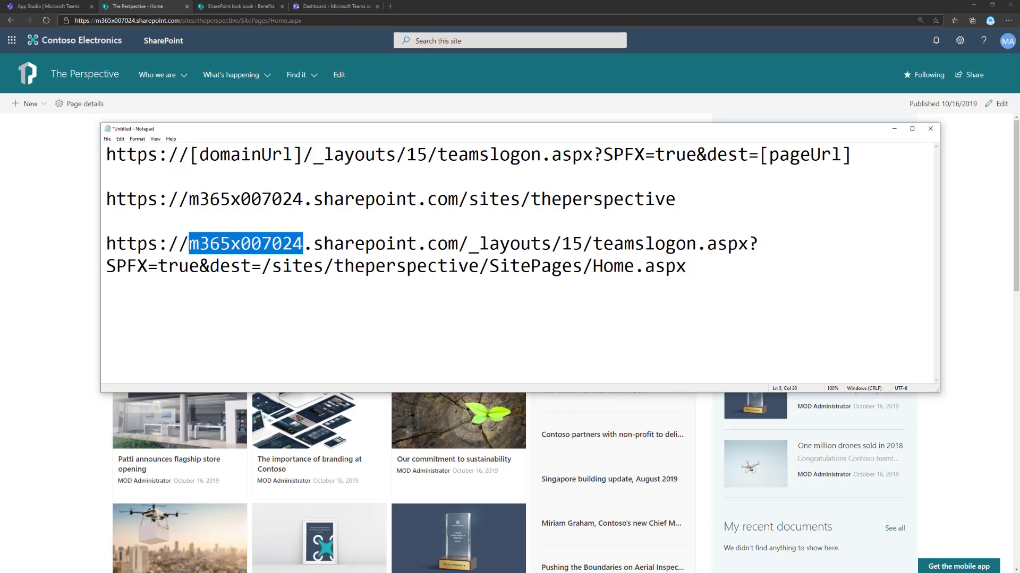
pyautogui.click(333, 243)
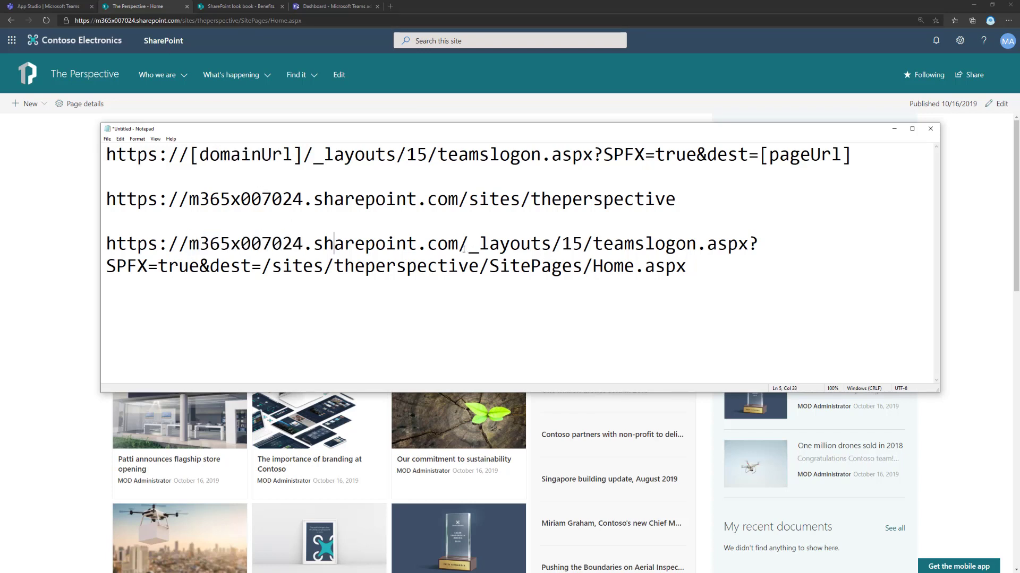
pyautogui.moveTo(460, 244); pyautogui.dragTo(759, 244)
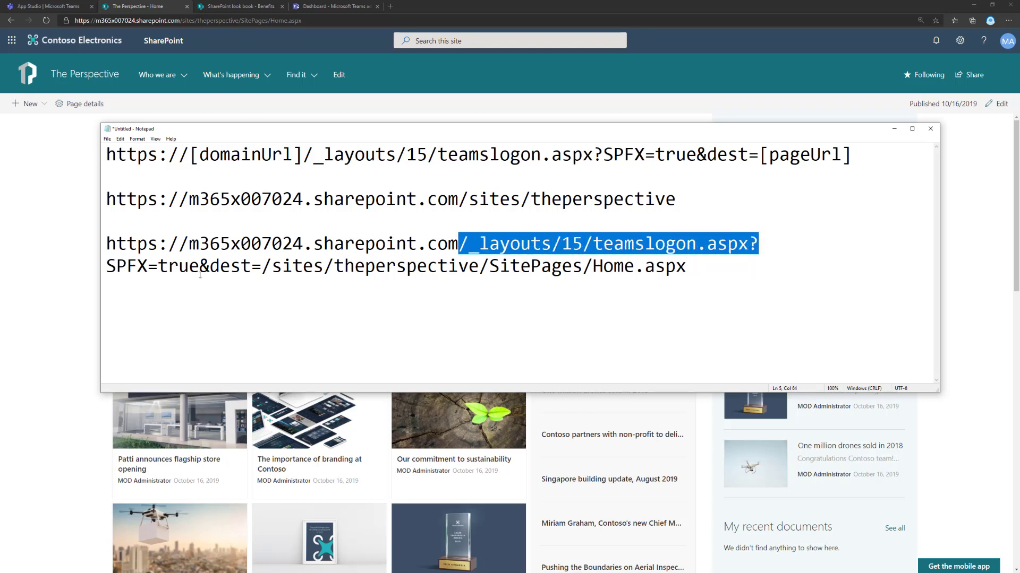
pyautogui.click(158, 265)
pyautogui.click(292, 266)
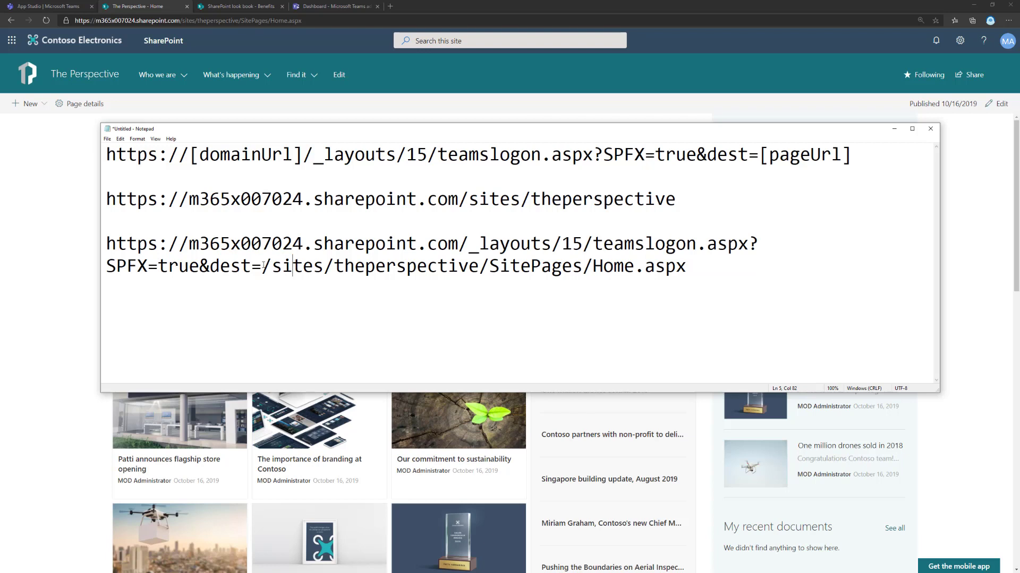
pyautogui.moveTo(263, 266); pyautogui.dragTo(692, 269)
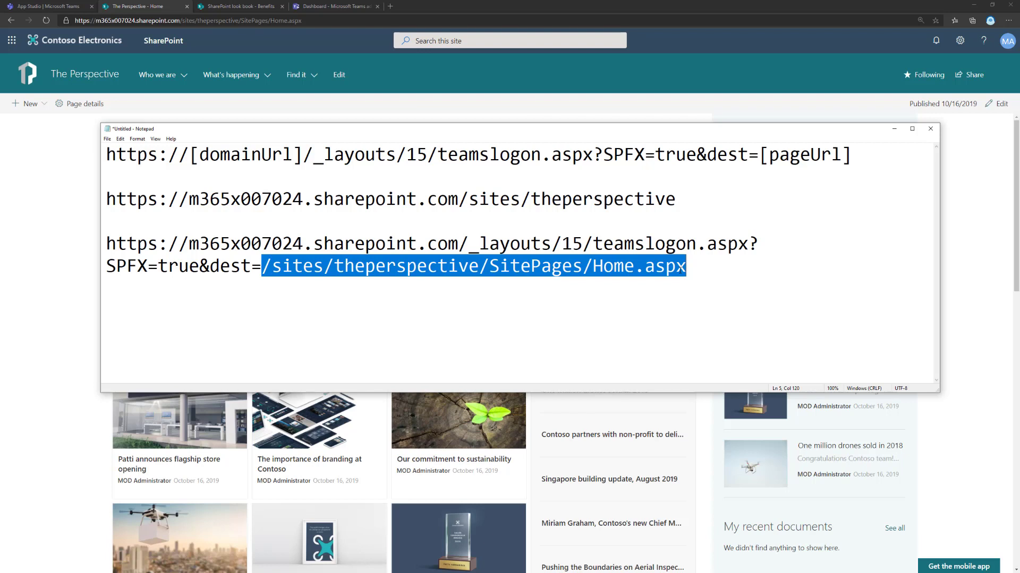
pyautogui.click(593, 243)
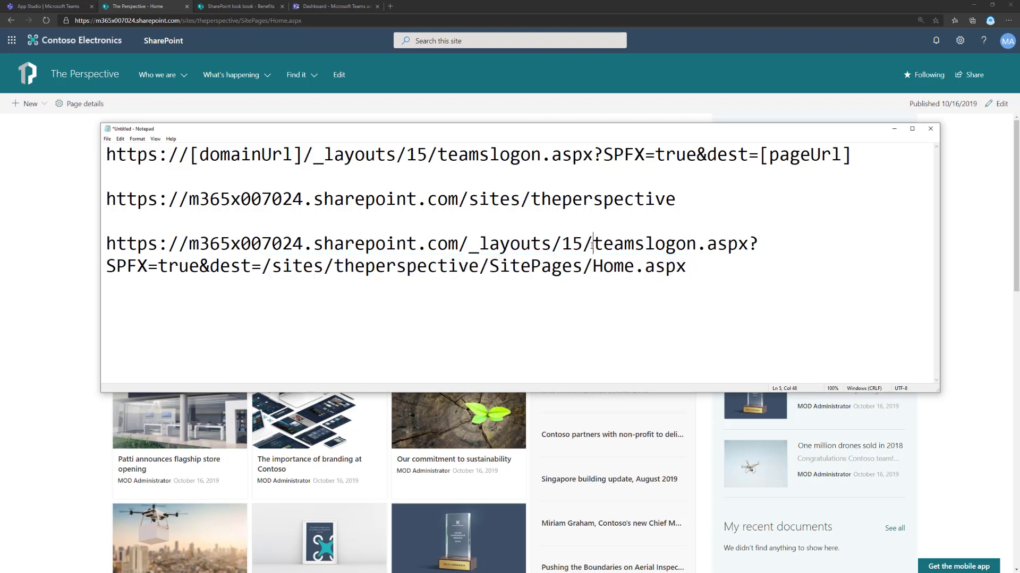
pyautogui.moveTo(593, 243); pyautogui.dragTo(748, 244)
pyautogui.moveTo(686, 266); pyautogui.dragTo(272, 270)
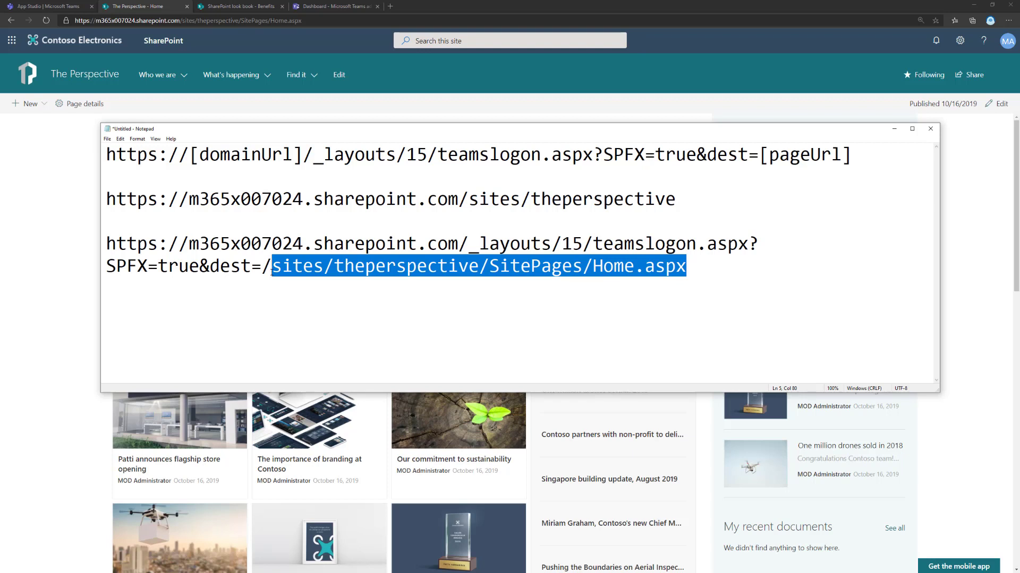
pyautogui.click(415, 258)
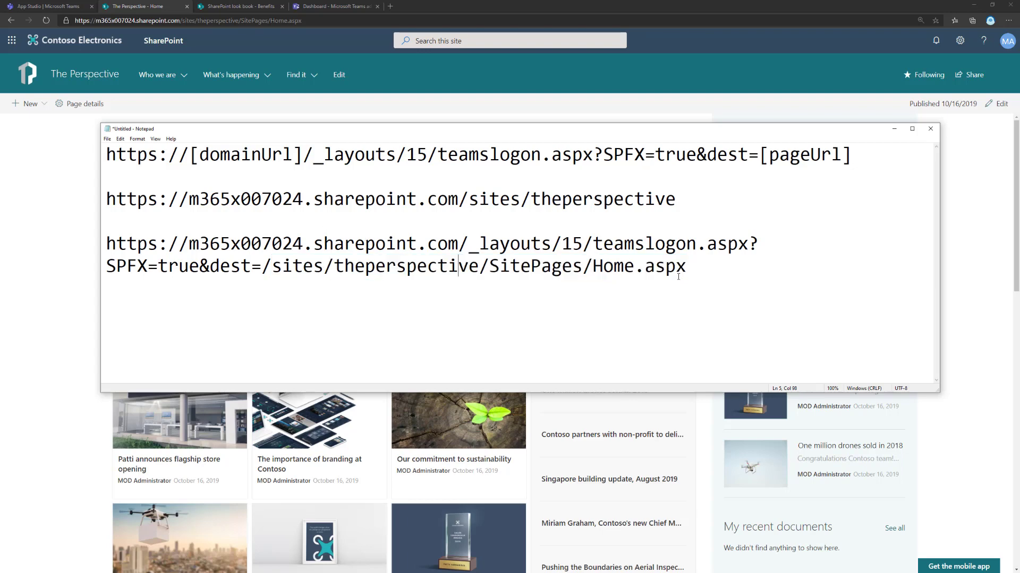
# Step: Copy the complete teamslogon.aspx URL for The Perspective's home page from Notepad into the Intranet personal tab's Content URL and save the tab
pyautogui.moveTo(686, 266); pyautogui.dragTo(109, 253)
pyautogui.hotkey('ctrl', 'c')
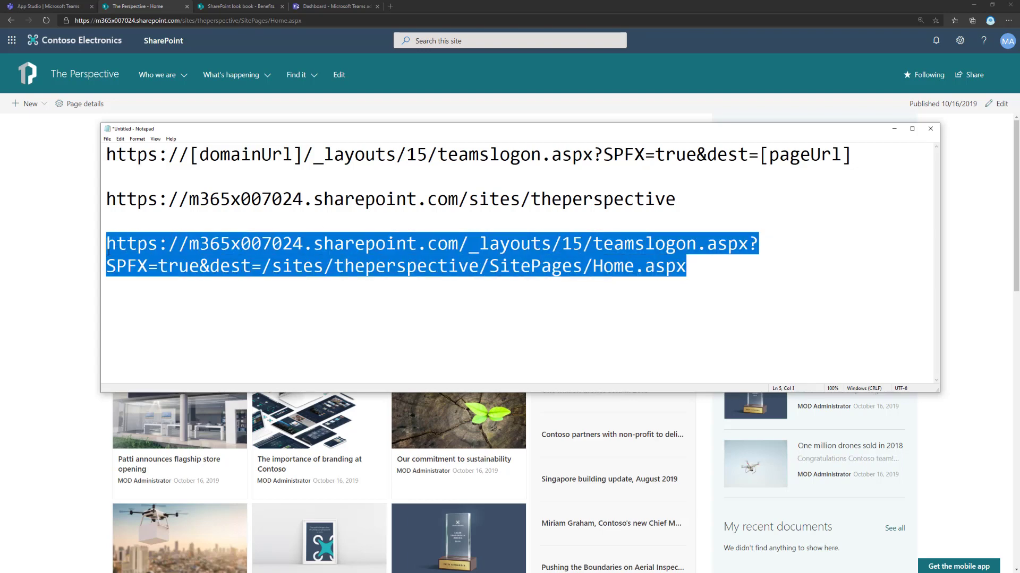
pyautogui.hotkey('alt', 'Tab')
pyautogui.hotkey('alt', 'Tab')
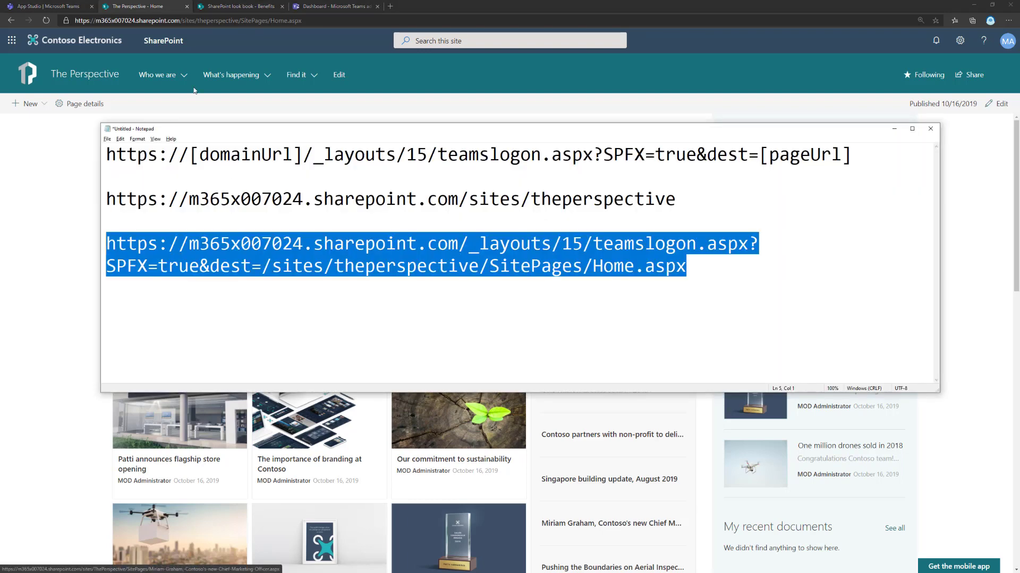
pyautogui.click(47, 6)
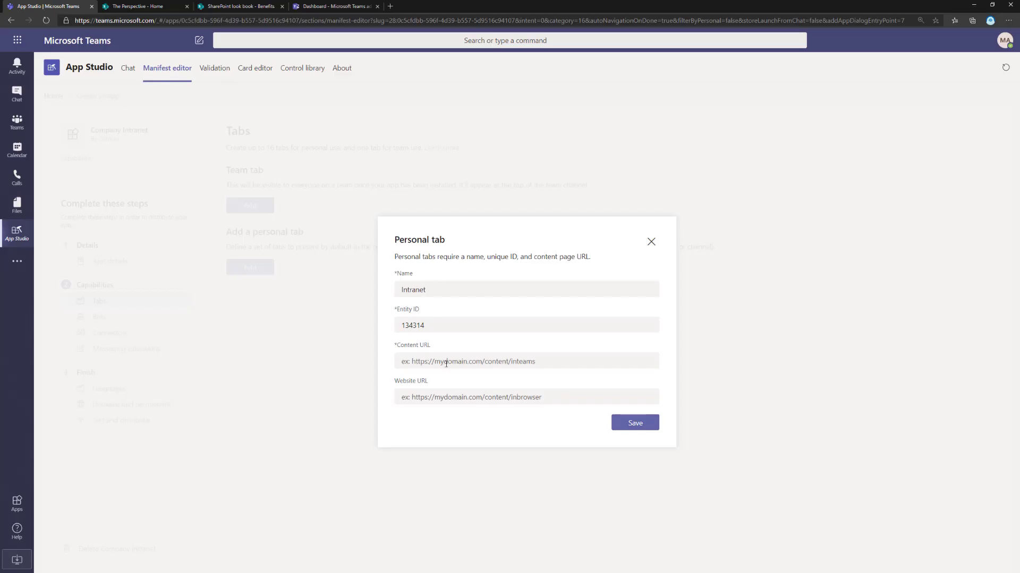
pyautogui.click(478, 360)
pyautogui.hotkey('ctrl', 'v')
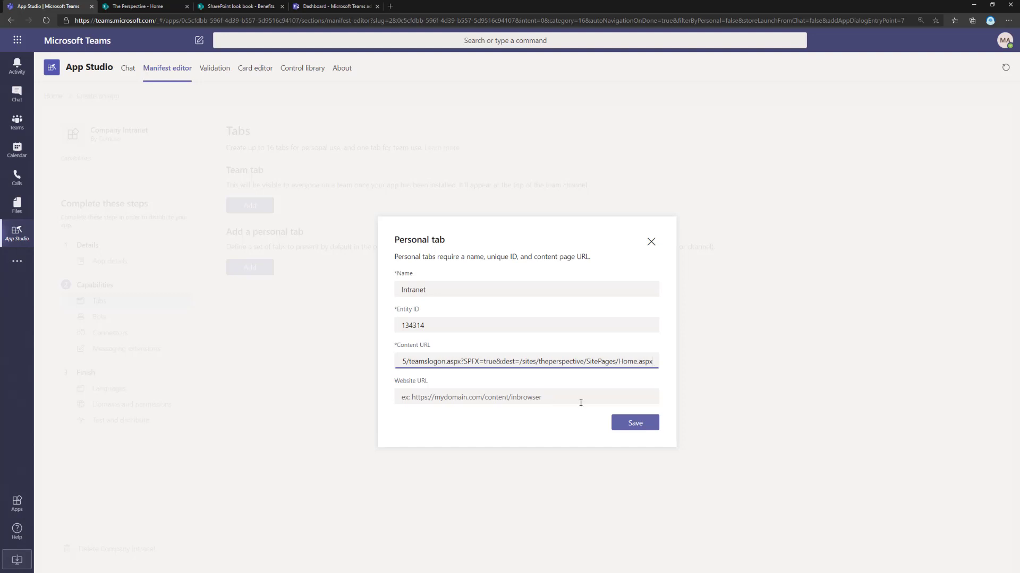
pyautogui.click(642, 425)
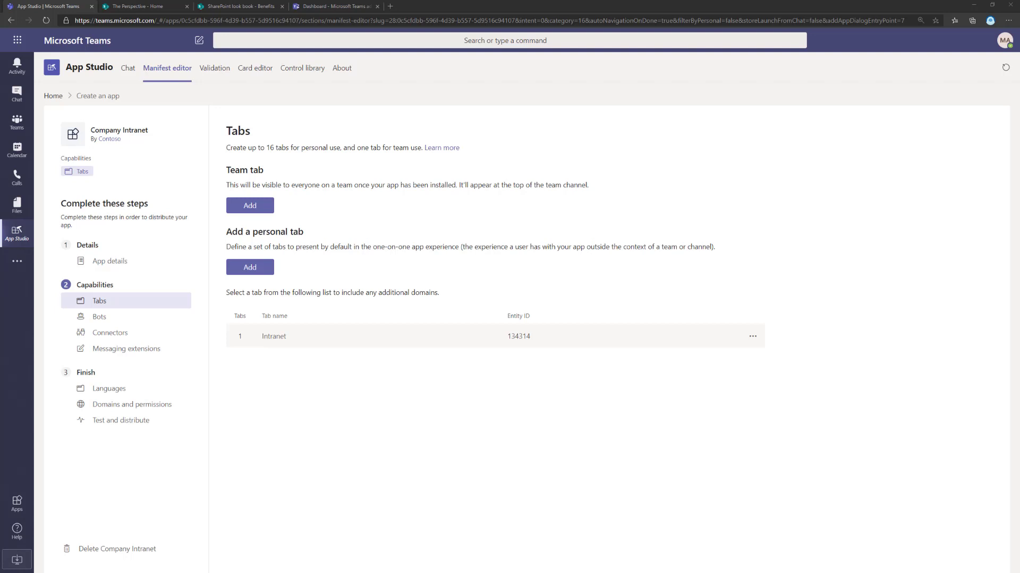
pyautogui.click(148, 405)
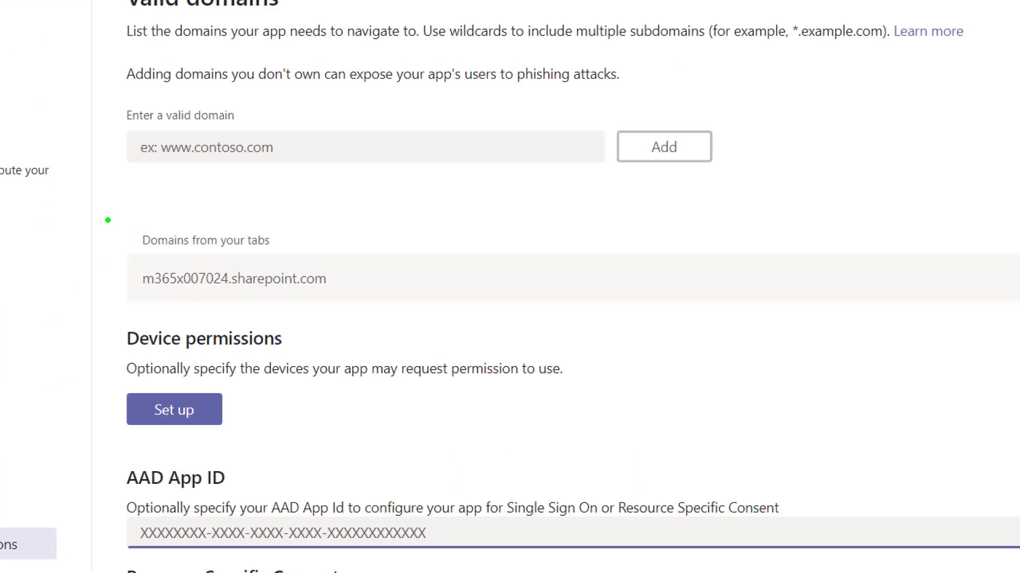
pyautogui.moveTo(106, 219); pyautogui.dragTo(371, 312)
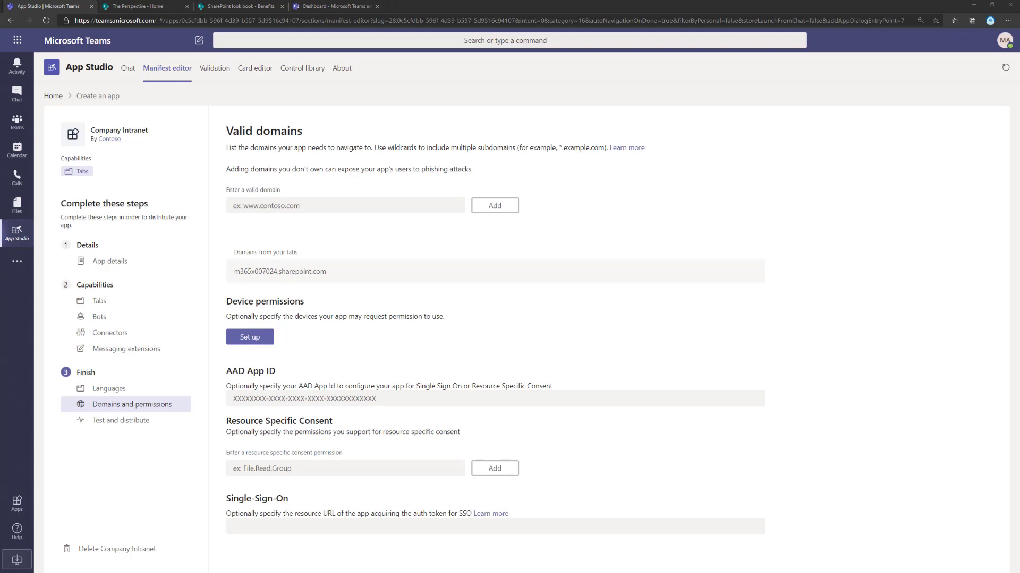
pyautogui.hotkey('alt', 'Tab')
pyautogui.hotkey('ctrl', 'v')
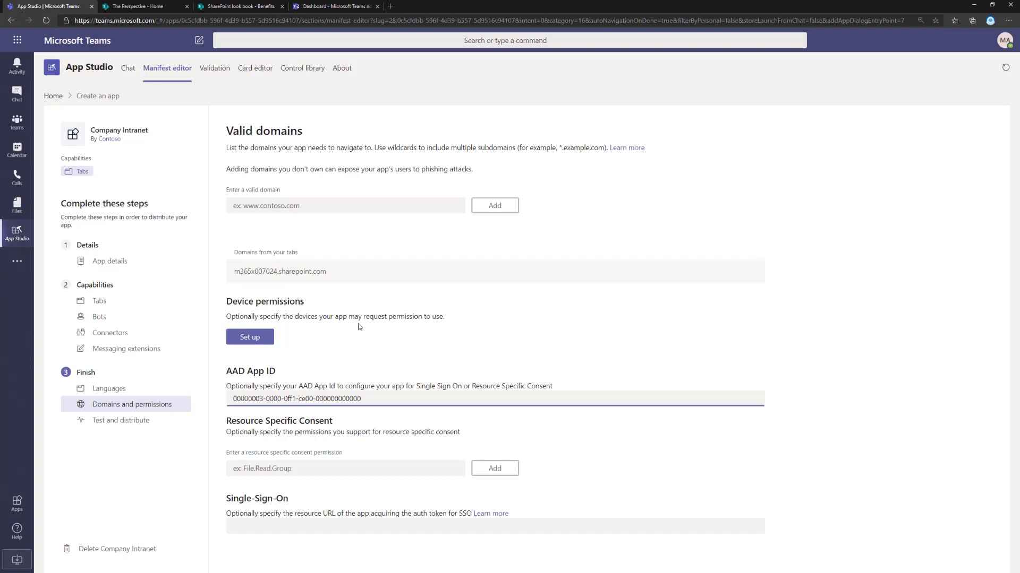
pyautogui.moveTo(339, 274); pyautogui.dragTo(234, 276)
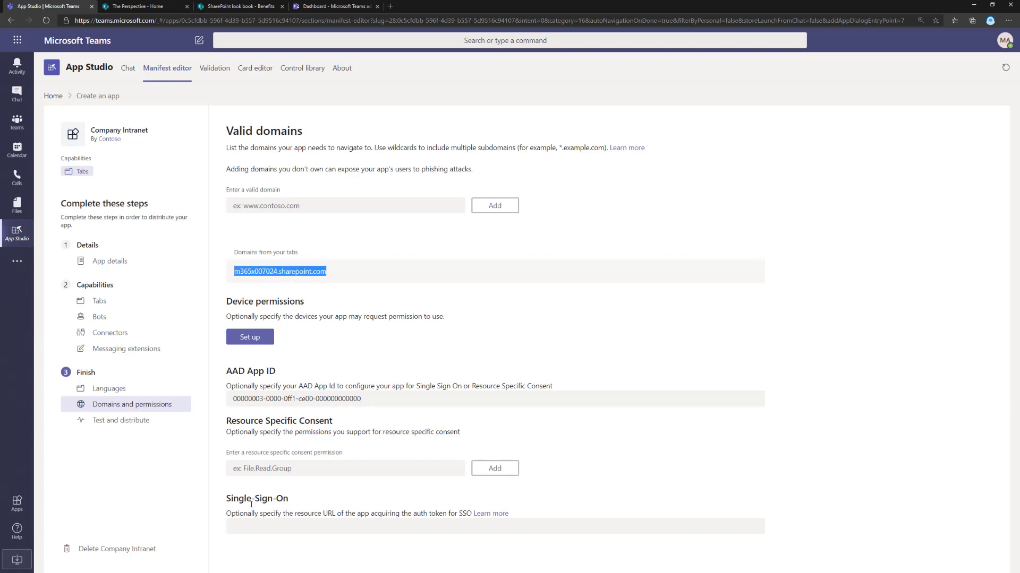
pyautogui.click(283, 528)
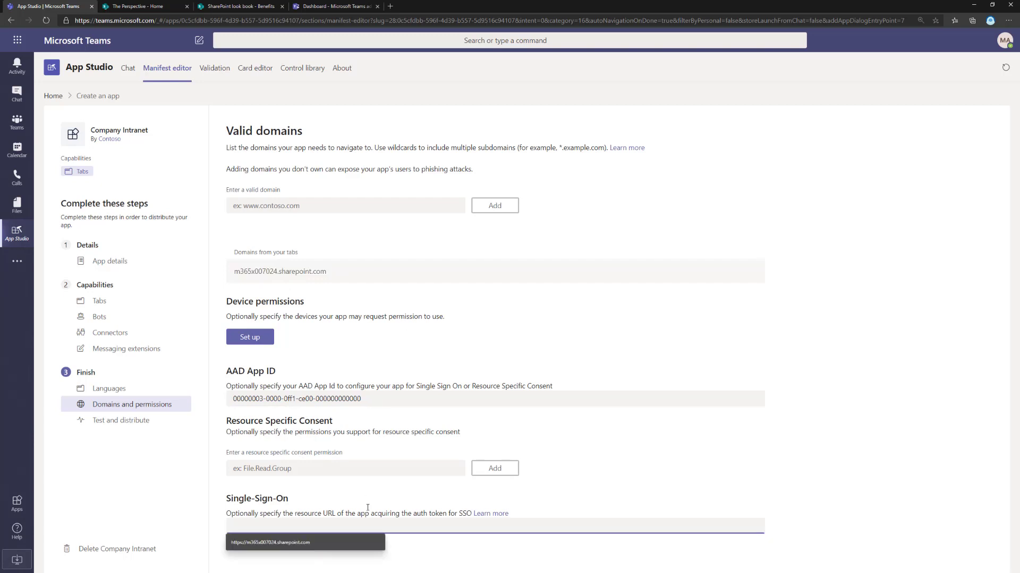
pyautogui.click(301, 542)
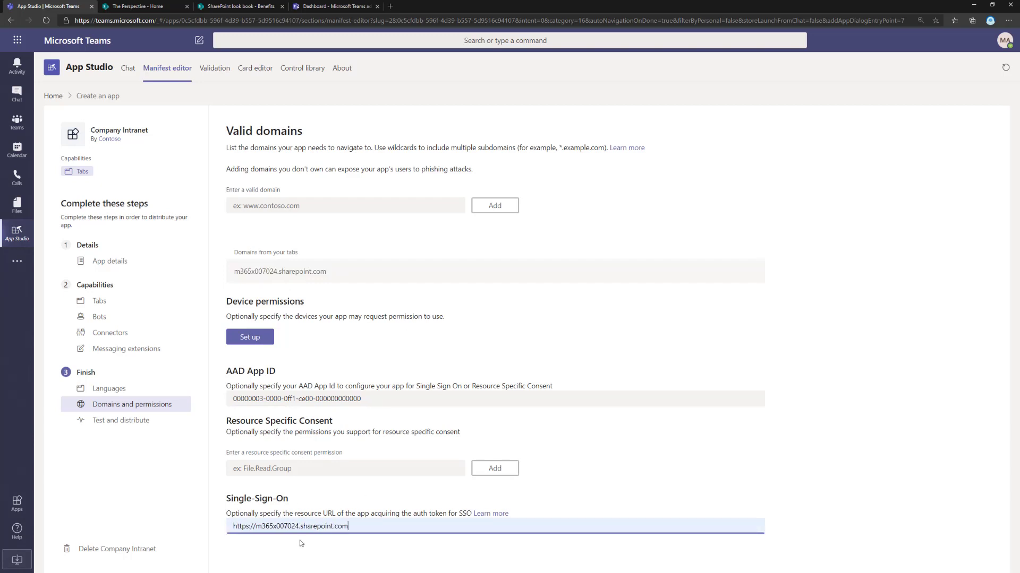
pyautogui.moveTo(232, 527); pyautogui.dragTo(384, 526)
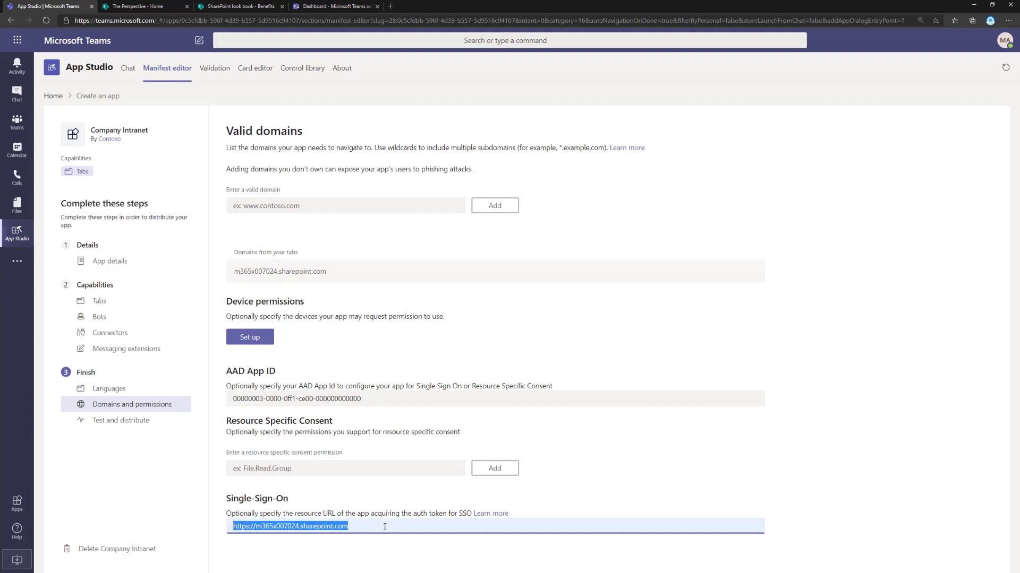
pyautogui.click(250, 526)
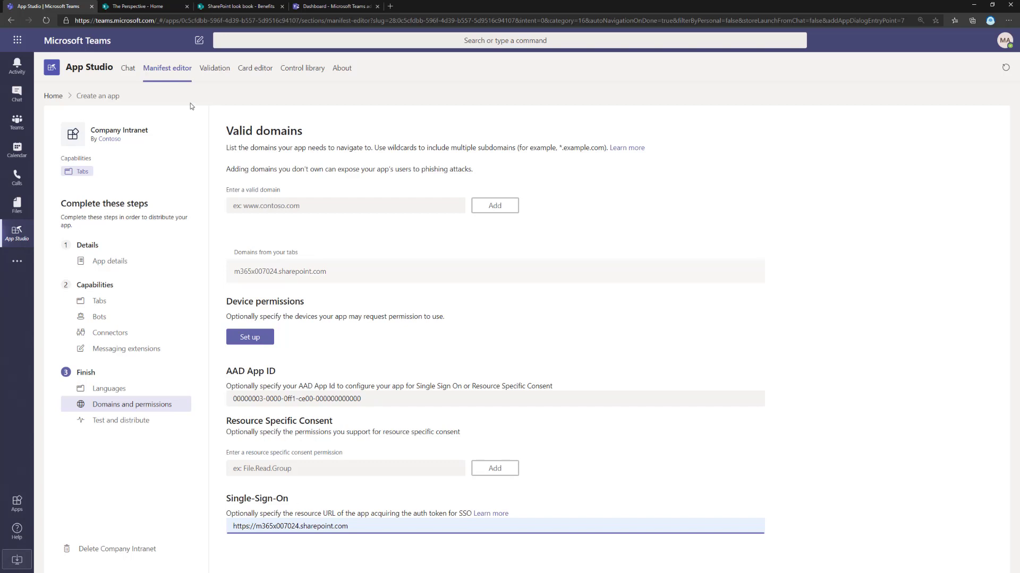
pyautogui.click(154, 7)
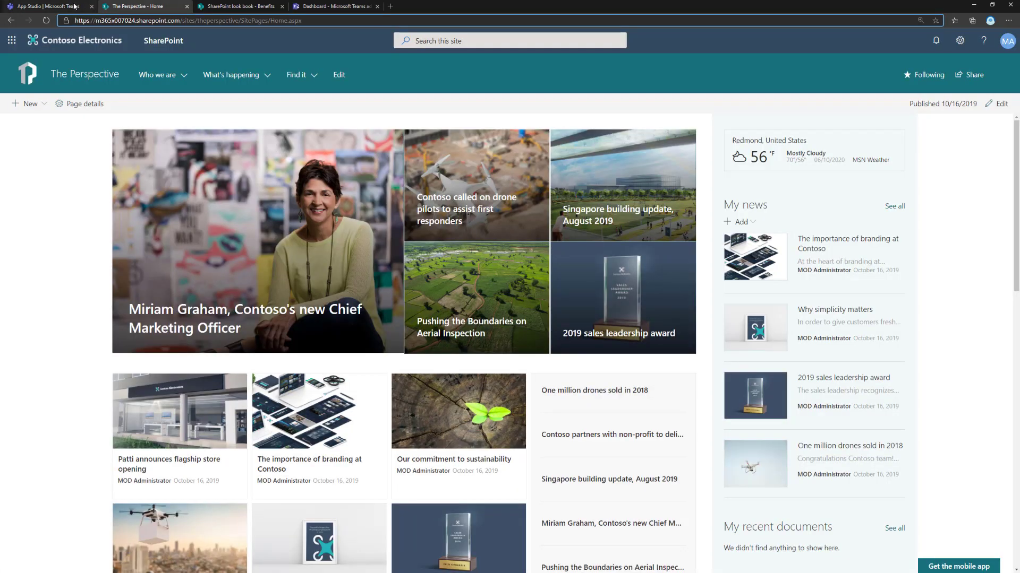
pyautogui.click(47, 6)
pyautogui.doubleClick(283, 525)
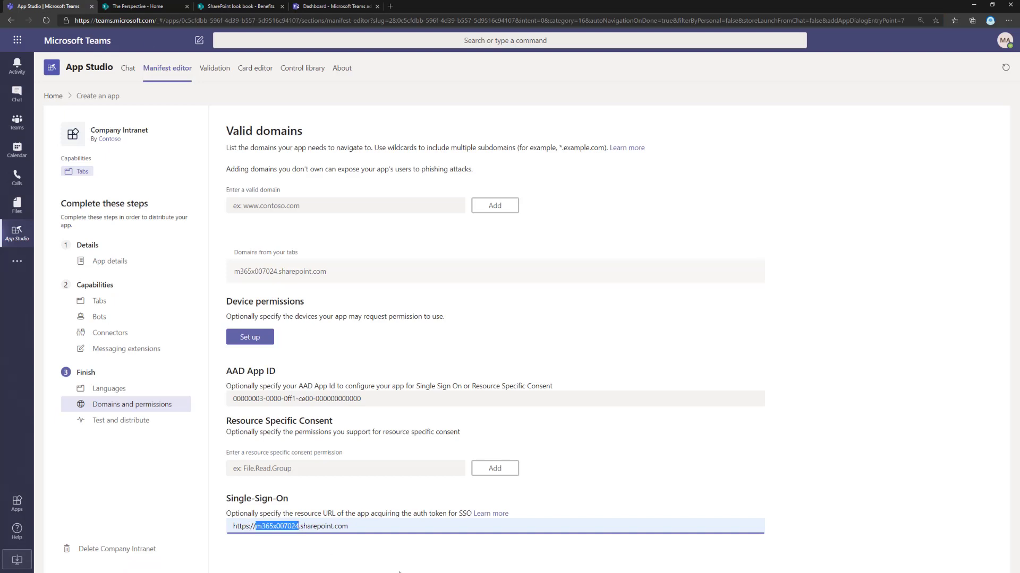
pyautogui.click(316, 525)
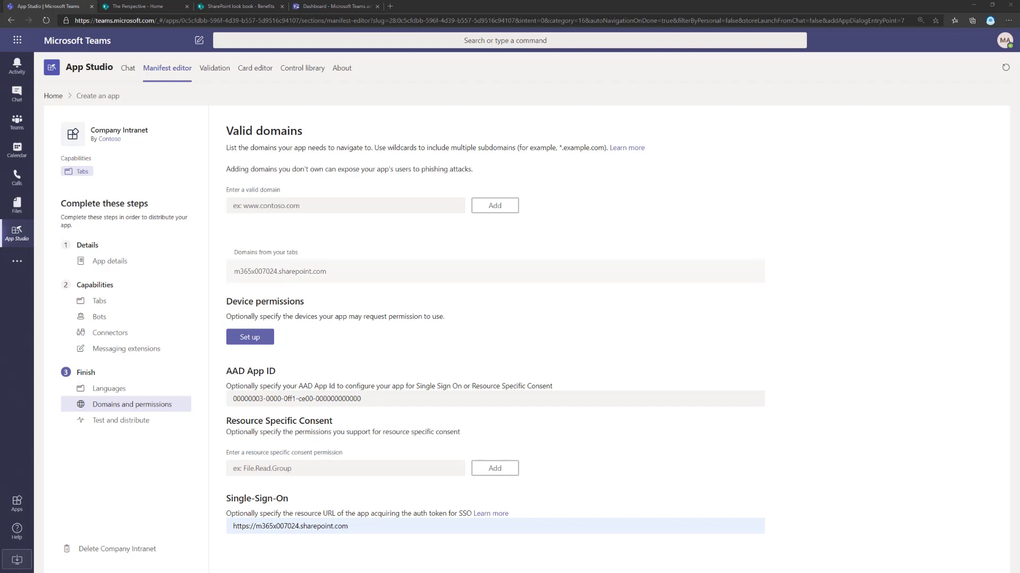
# Step: Open the Test and distribute page and try to install the Company Intranet app in Teams for testing
pyautogui.click(146, 425)
pyautogui.click(145, 422)
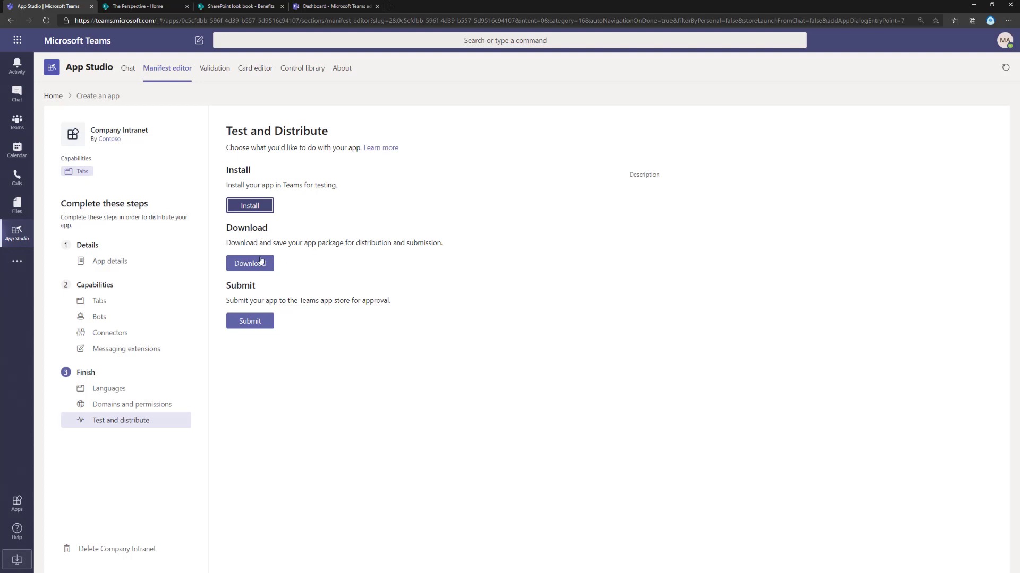
pyautogui.click(262, 211)
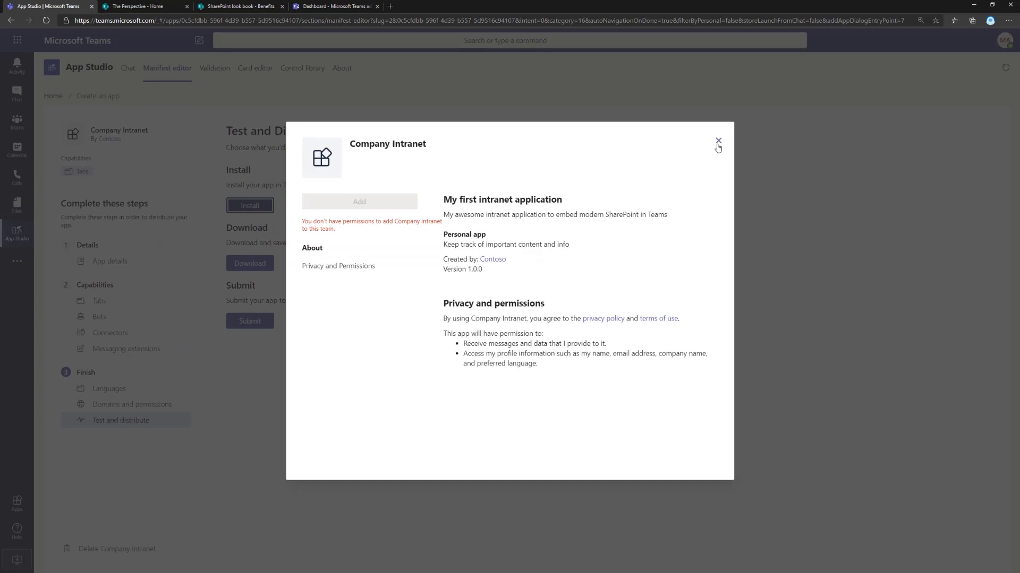
pyautogui.click(718, 141)
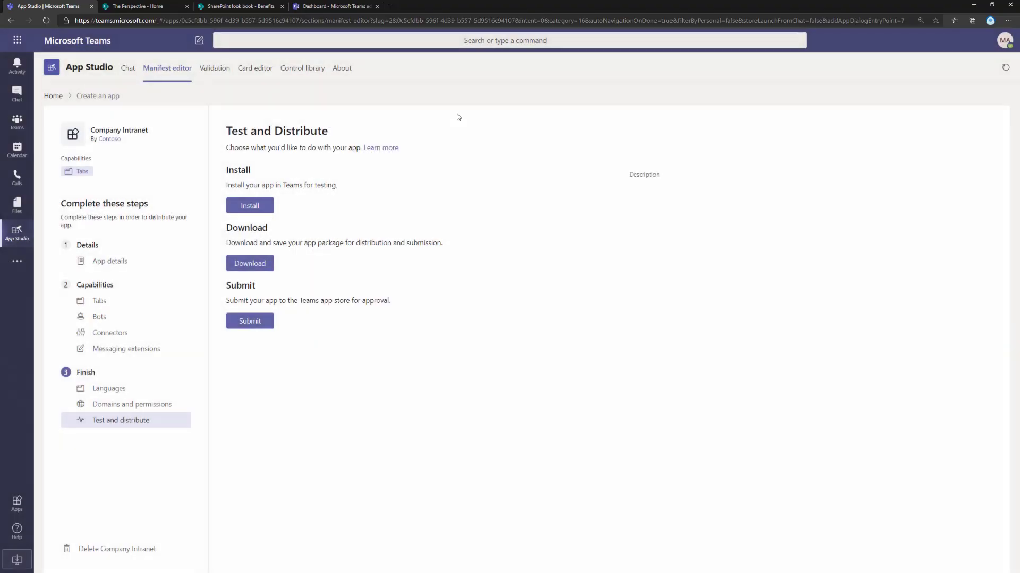
# Step: Switch to the Microsoft Teams admin center and examine the custom app upload setting and pinned apps in the Global app setup policy
pyautogui.click(332, 6)
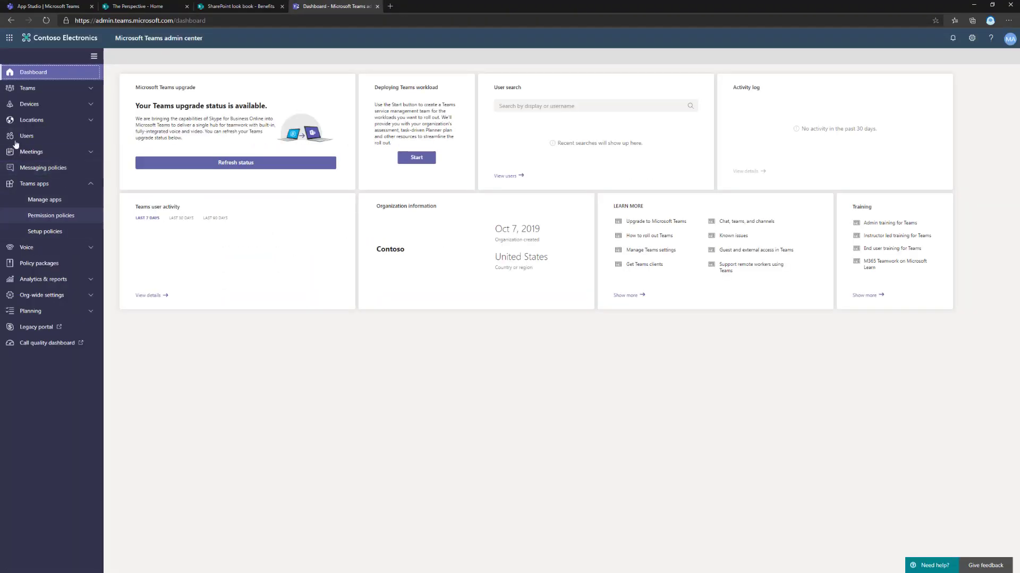
pyautogui.click(50, 237)
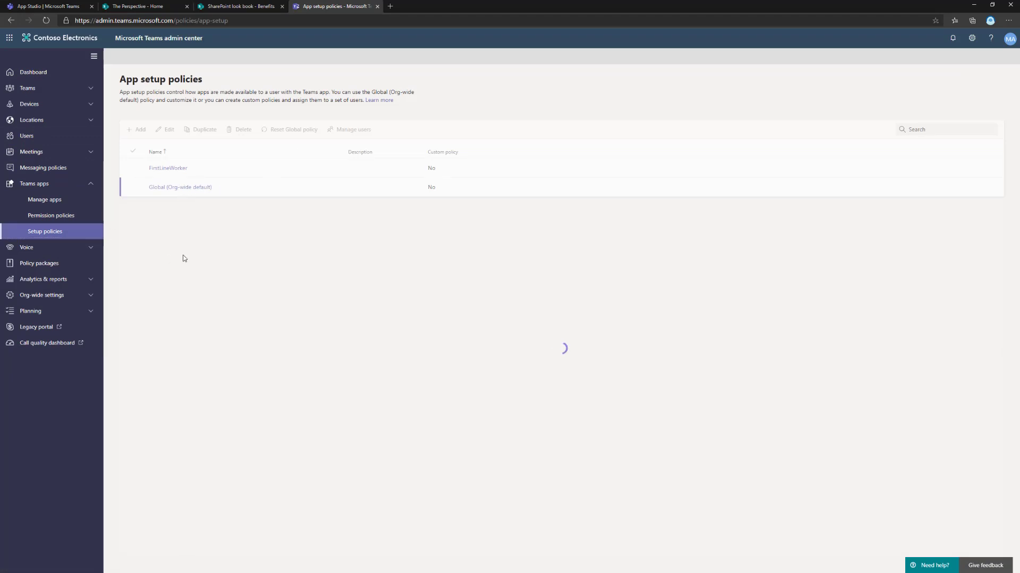
pyautogui.click(181, 173)
pyautogui.click(182, 173)
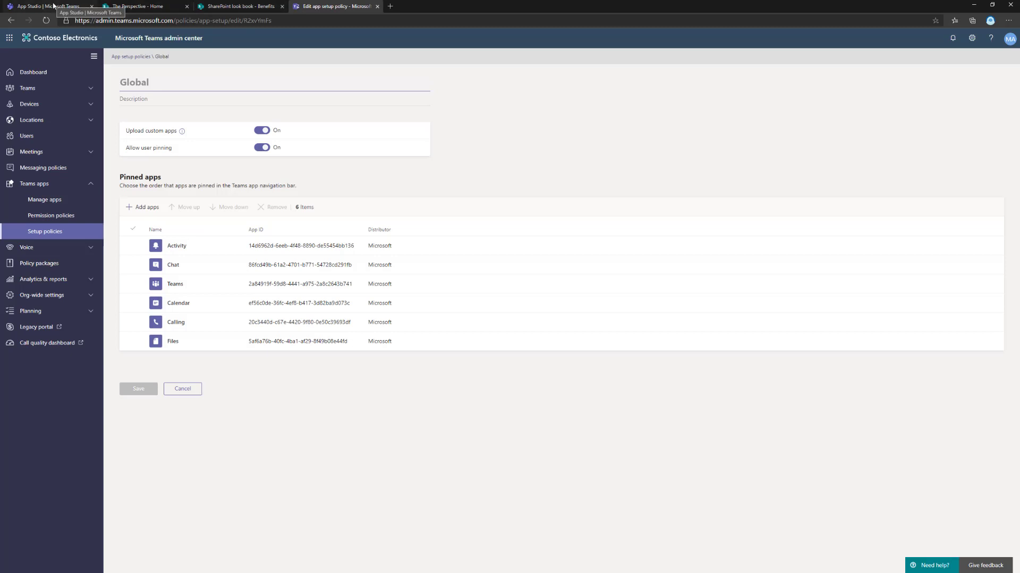
# Step: Download the Company Intranet app package from App Studio, allowing multiple file downloads, and check CompanyIntranet.zip in the Downloads folder
pyautogui.click(54, 7)
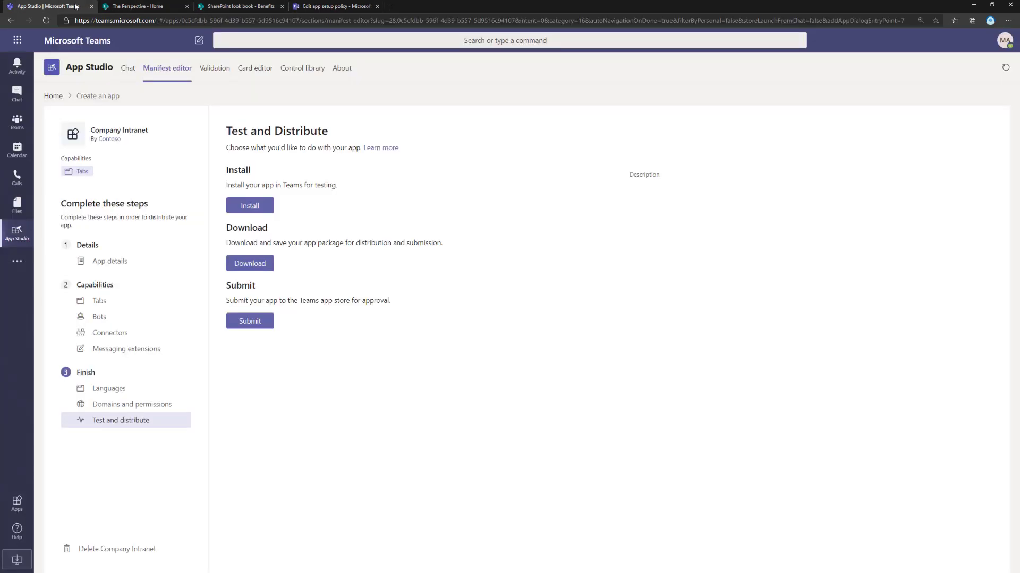
pyautogui.click(260, 268)
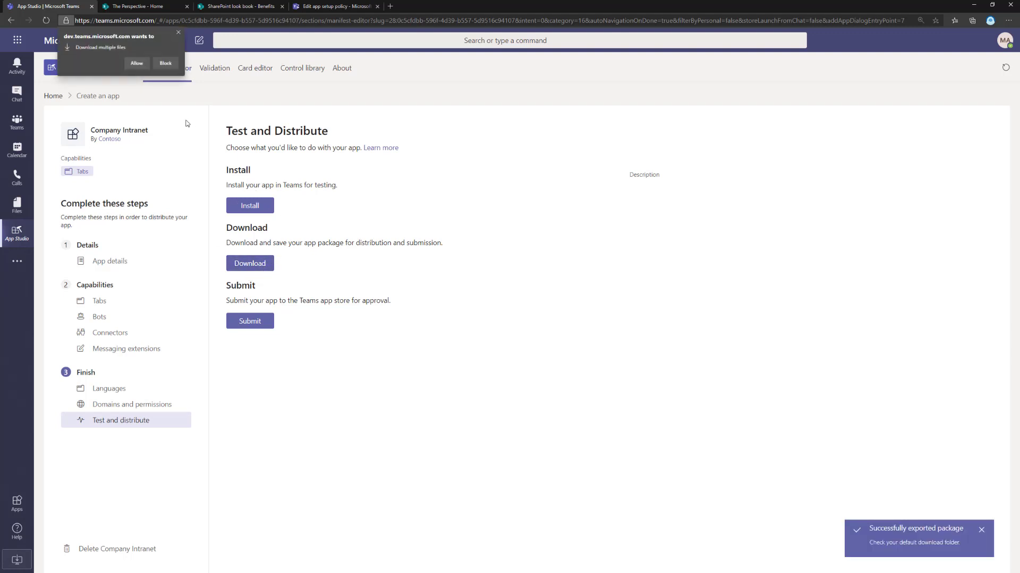
pyautogui.click(137, 64)
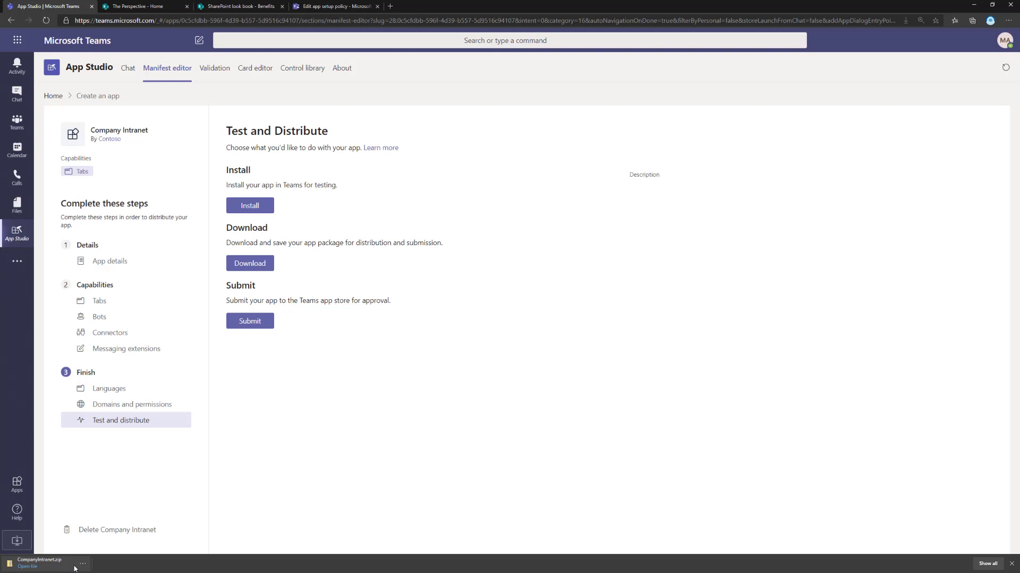
pyautogui.click(83, 564)
pyautogui.click(127, 521)
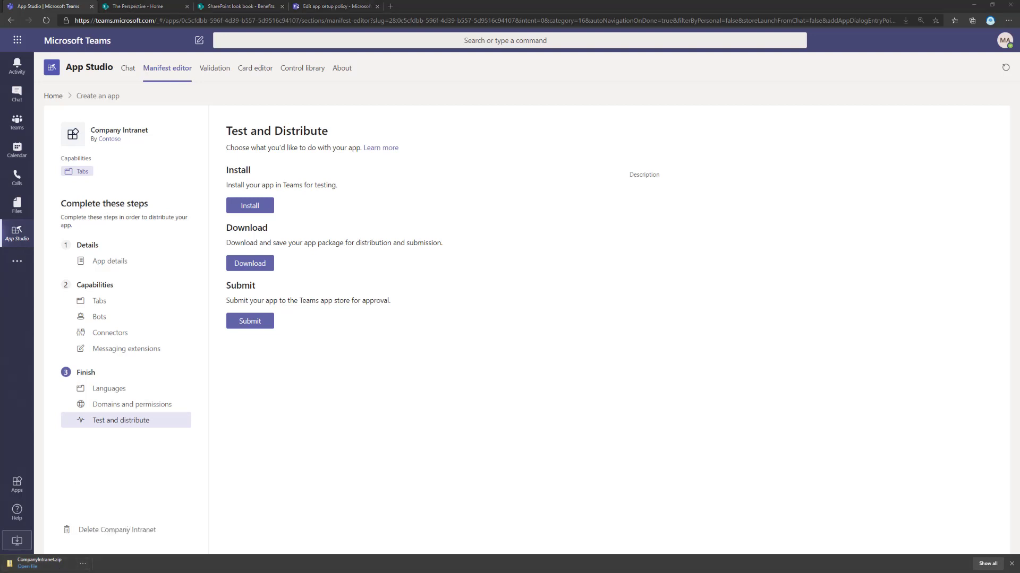
pyautogui.click(396, 86)
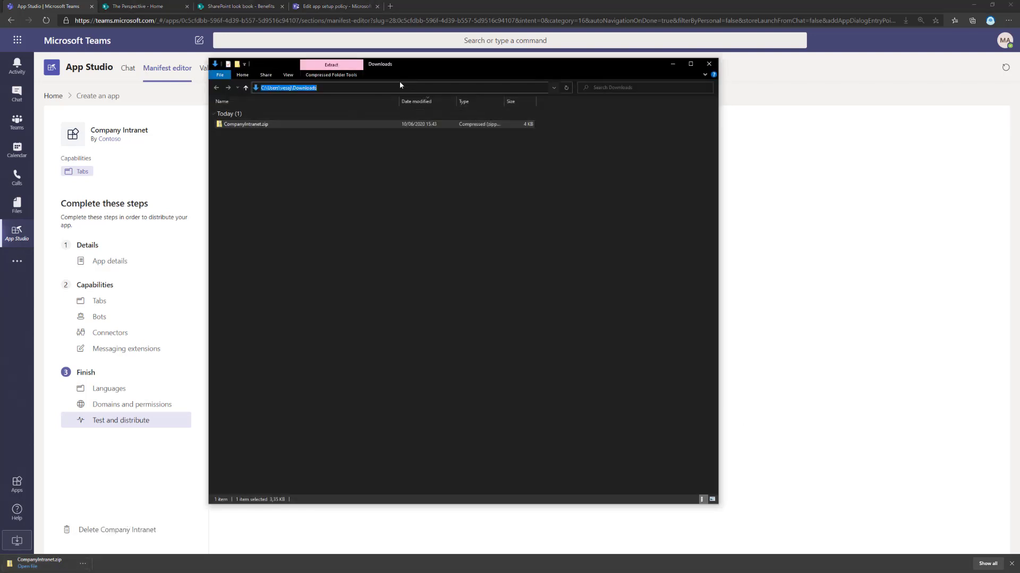
pyautogui.click(333, 109)
pyautogui.click(911, 321)
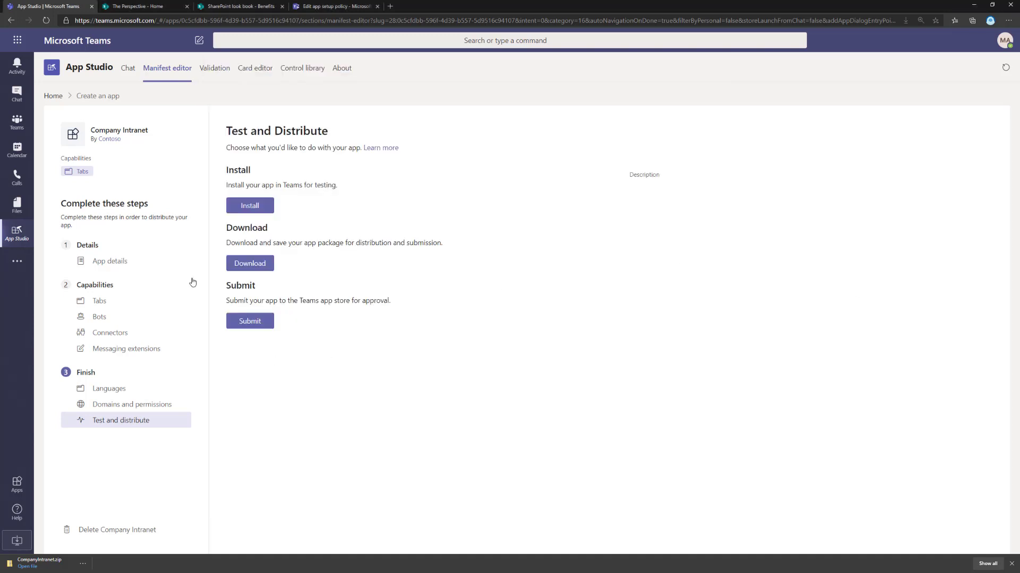
# Step: Upload CompanyIntranet.zip from the Downloads folder to the Teams app store as a custom app for Contoso
pyautogui.click(14, 487)
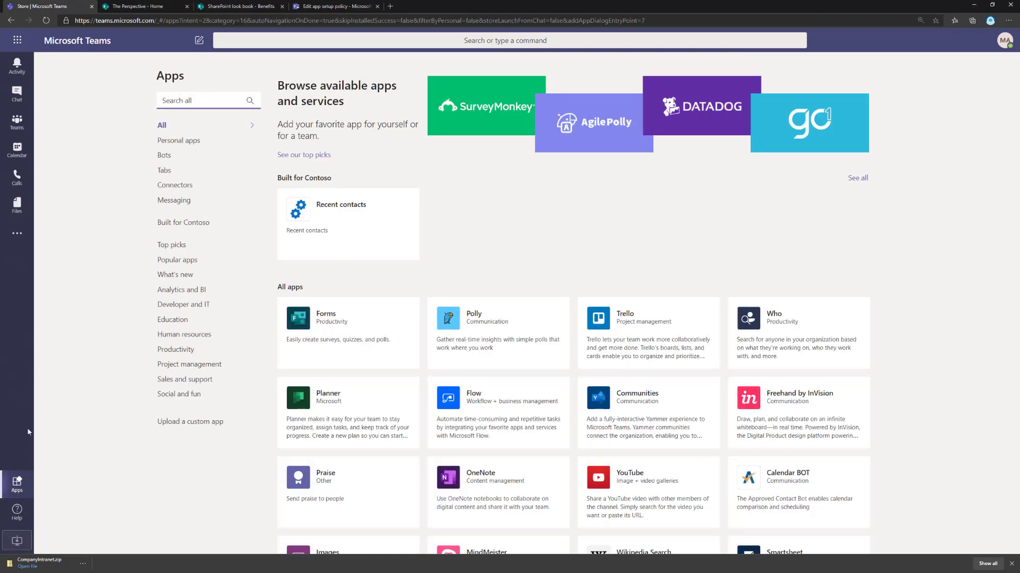
pyautogui.click(190, 423)
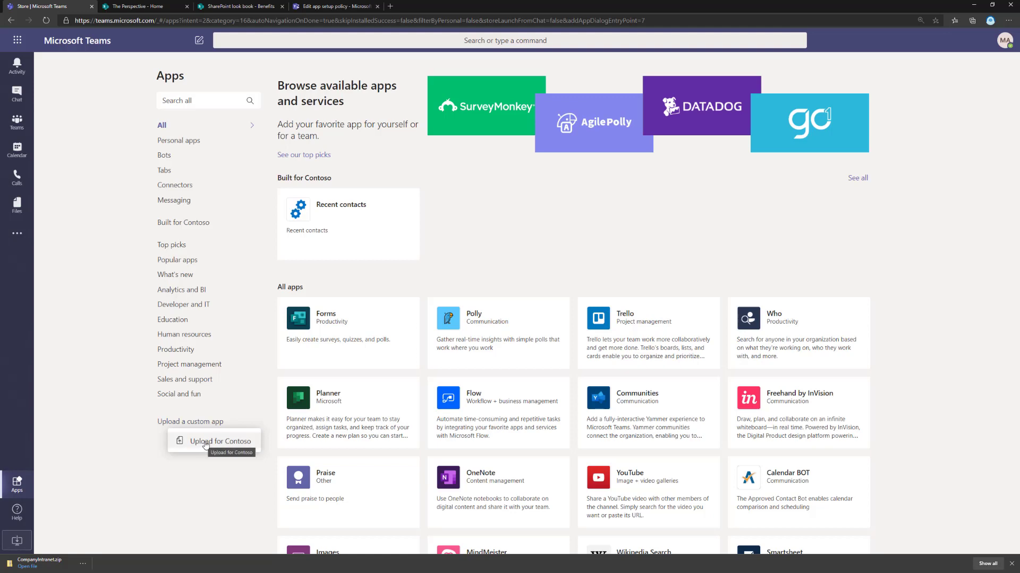
pyautogui.click(237, 449)
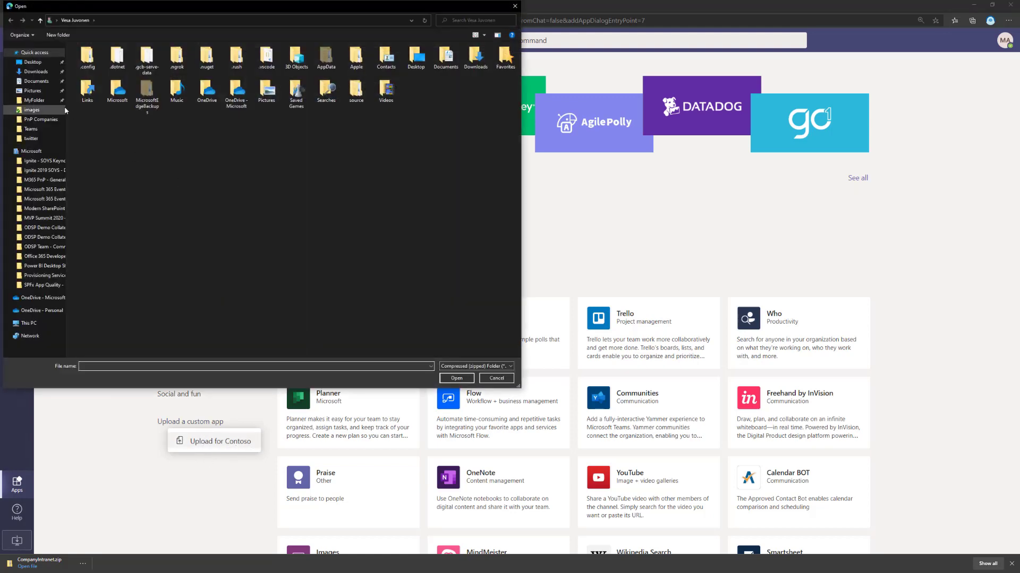
pyautogui.click(36, 71)
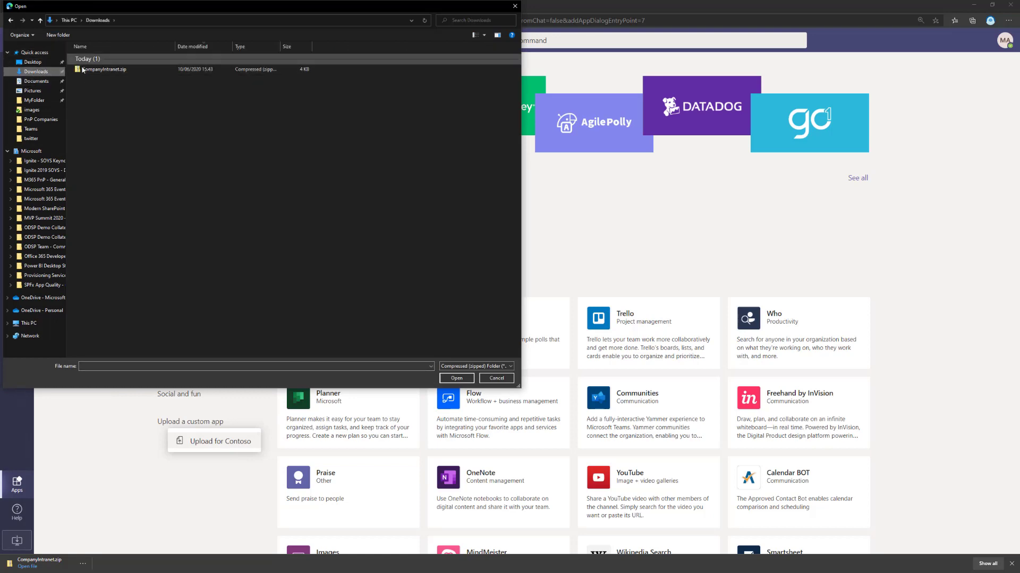
pyautogui.doubleClick(104, 70)
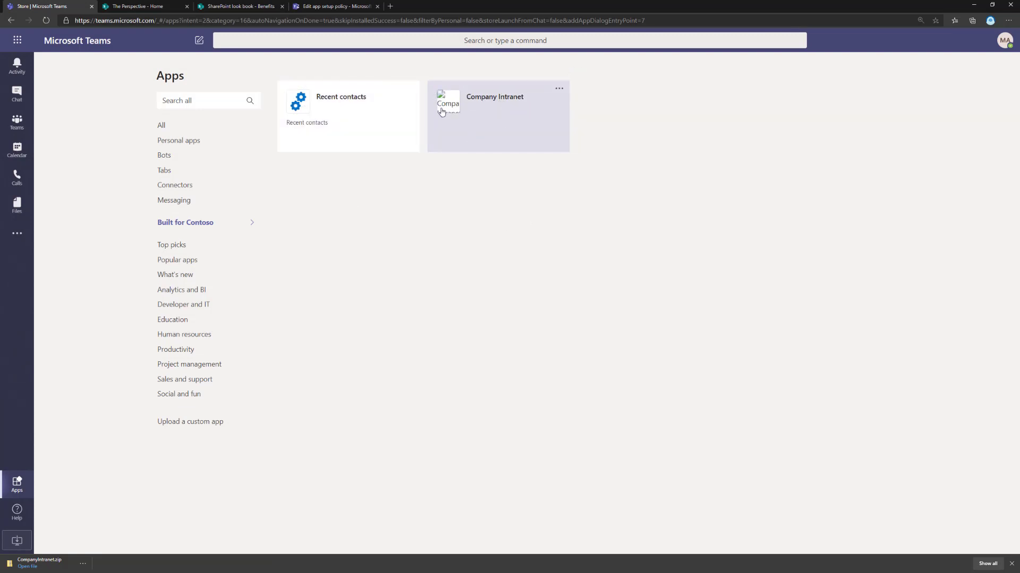
# Step: Open the Company Intranet app's details in the Contoso store, review its descriptions, and add the app to Teams
pyautogui.click(514, 101)
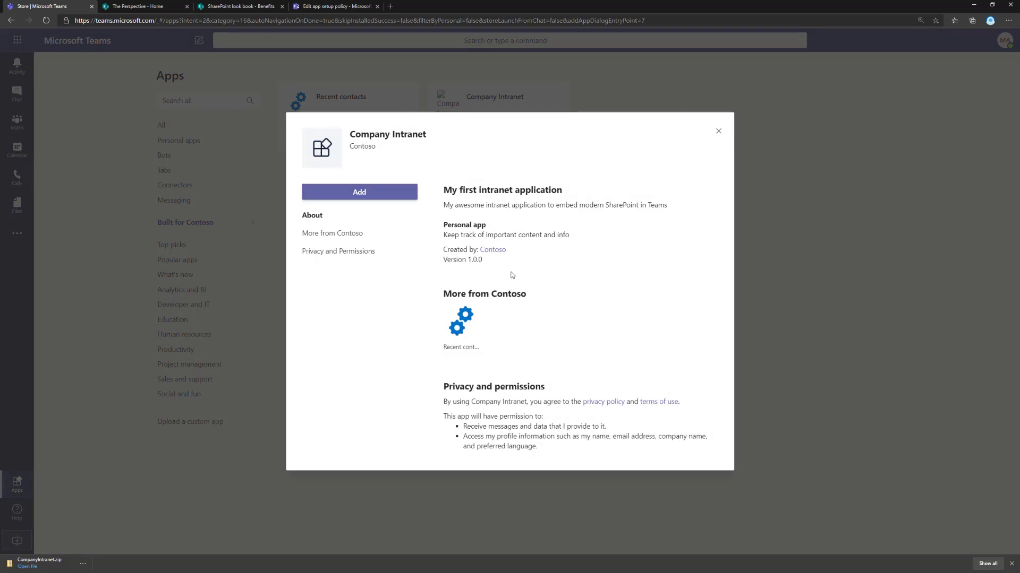
pyautogui.moveTo(444, 190); pyautogui.dragTo(558, 200)
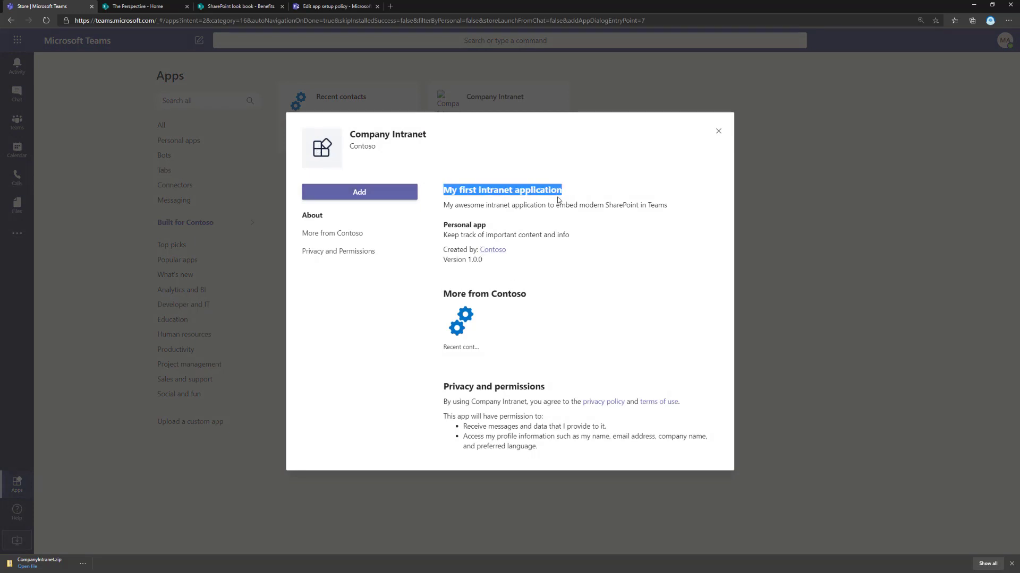
pyautogui.moveTo(471, 205); pyautogui.dragTo(571, 206)
pyautogui.click(532, 228)
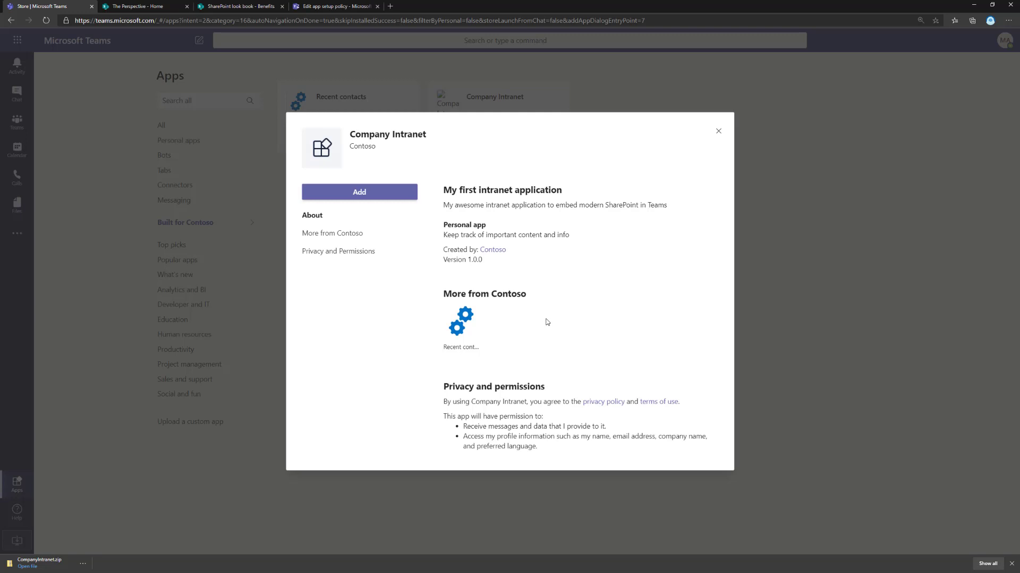
pyautogui.click(359, 192)
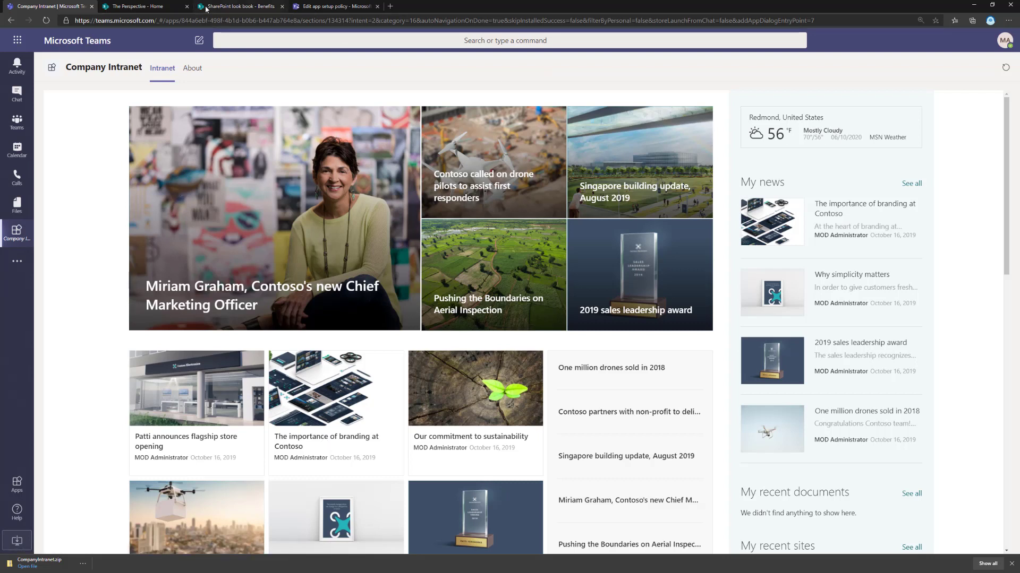
# Step: Arrange The Perspective SharePoint site and the Teams Company Intranet app in separate windows side by side, with Teams on the left
pyautogui.click(140, 6)
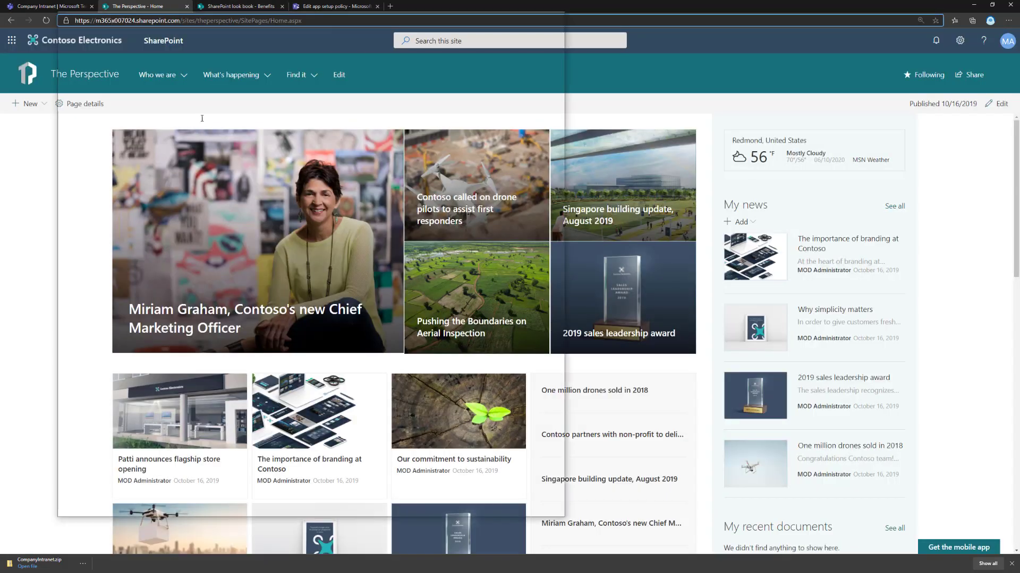
pyautogui.moveTo(202, 118); pyautogui.dragTo(357, 126)
pyautogui.press('super+Right')
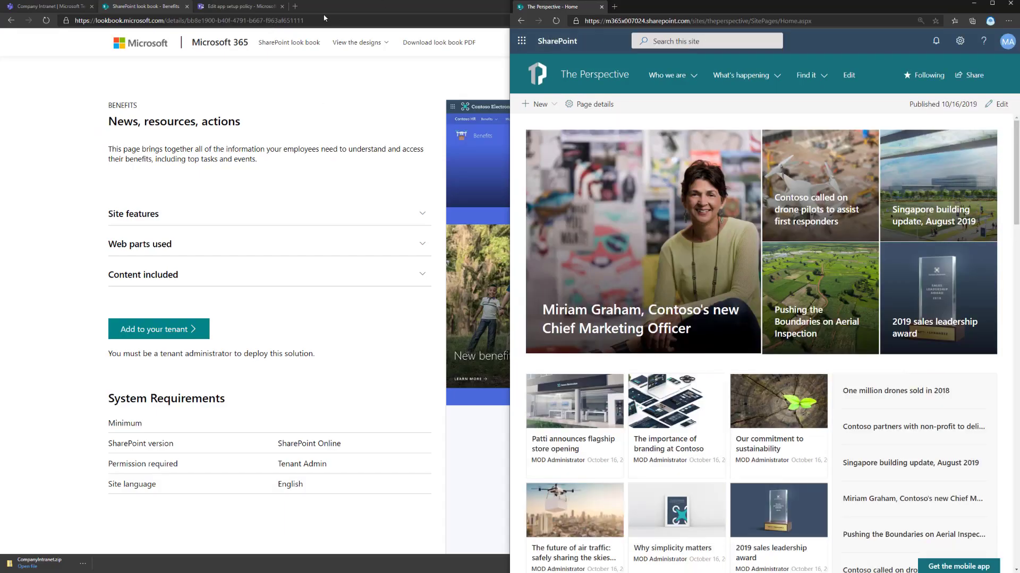
pyautogui.click(51, 6)
pyautogui.press('super+Left')
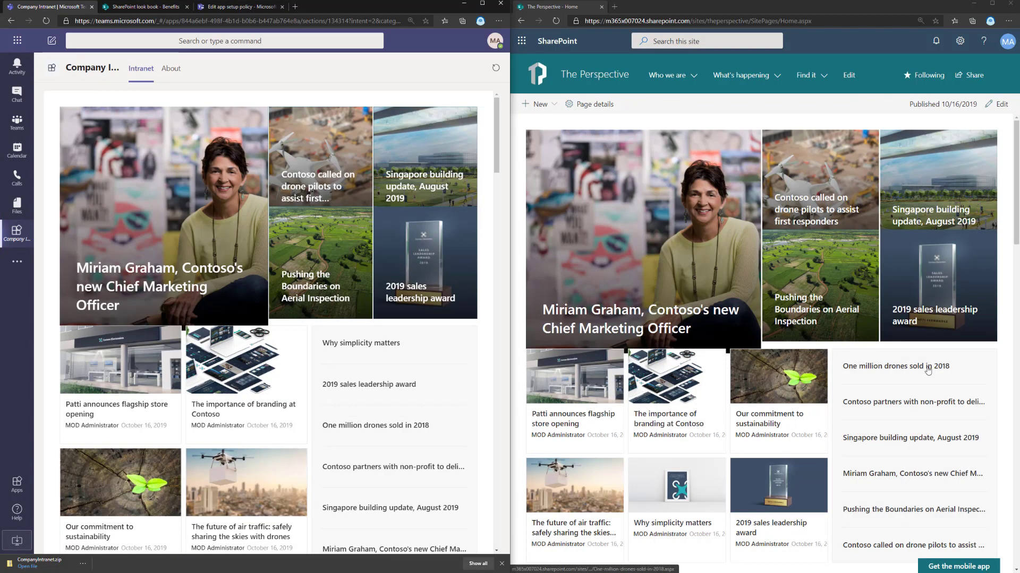
# Step: Read the "Why simplicity matters" article inside the Company Intranet app, return to its home page, and browse the page's full content
pyautogui.scroll(-3, 348, 388)
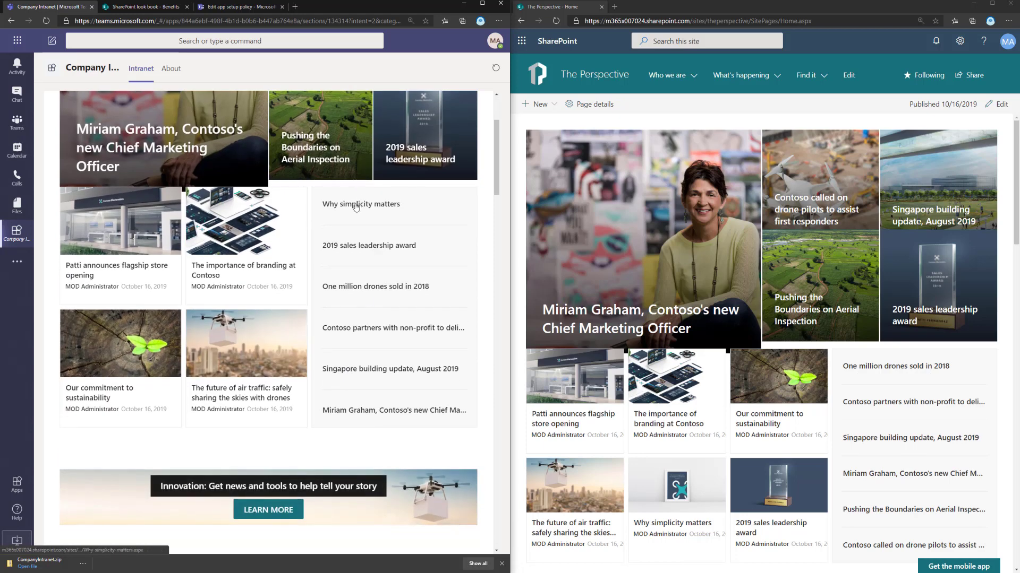
pyautogui.click(356, 205)
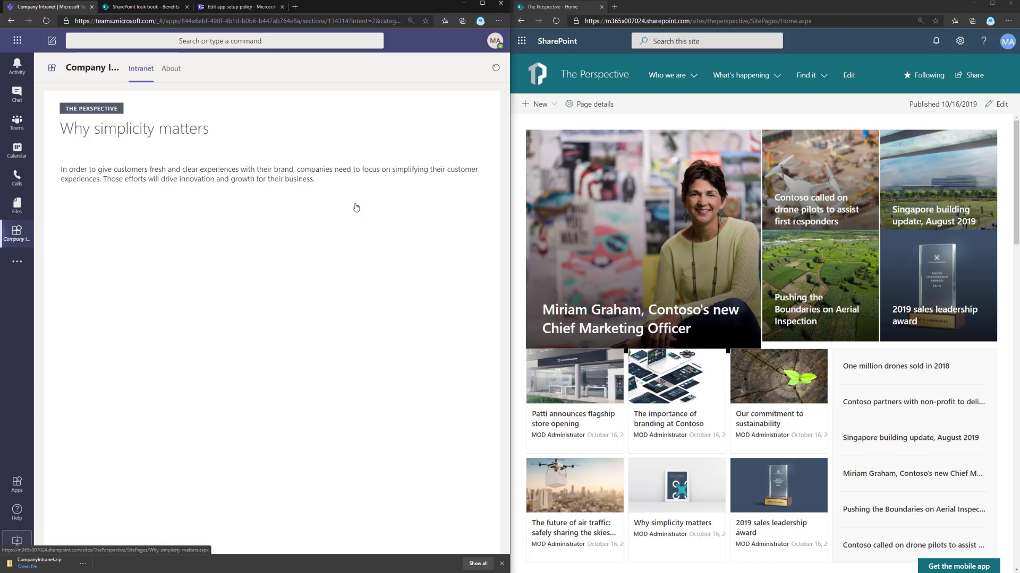
pyautogui.click(16, 233)
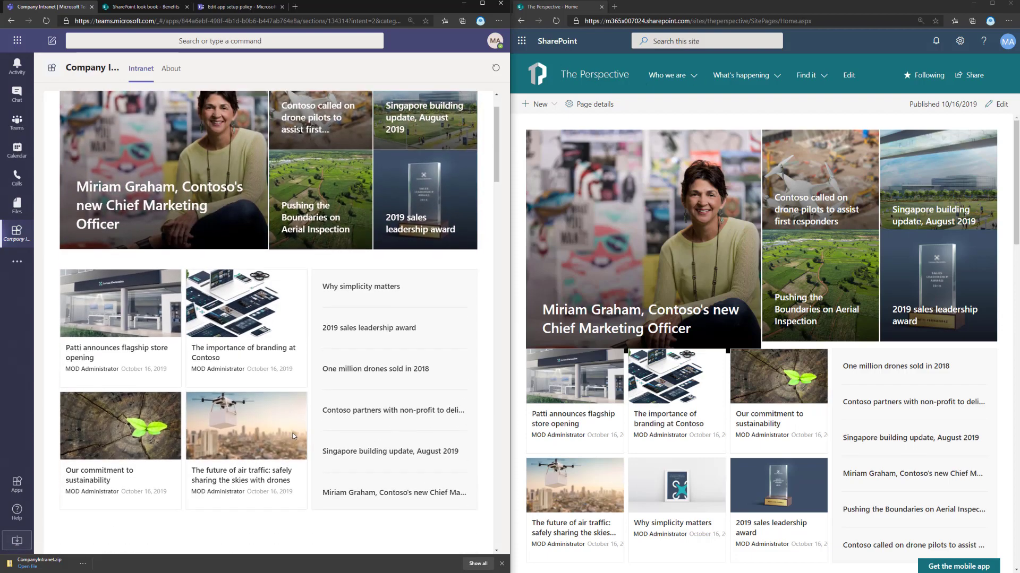
pyautogui.scroll(-10, 294, 436)
pyautogui.scroll(-15, 281, 423)
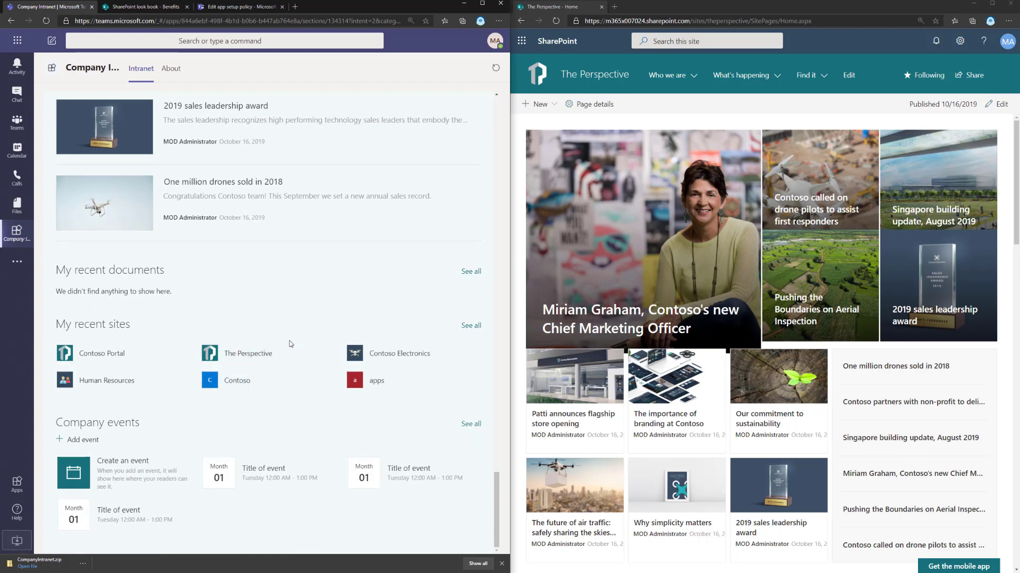
pyautogui.scroll(20, 288, 344)
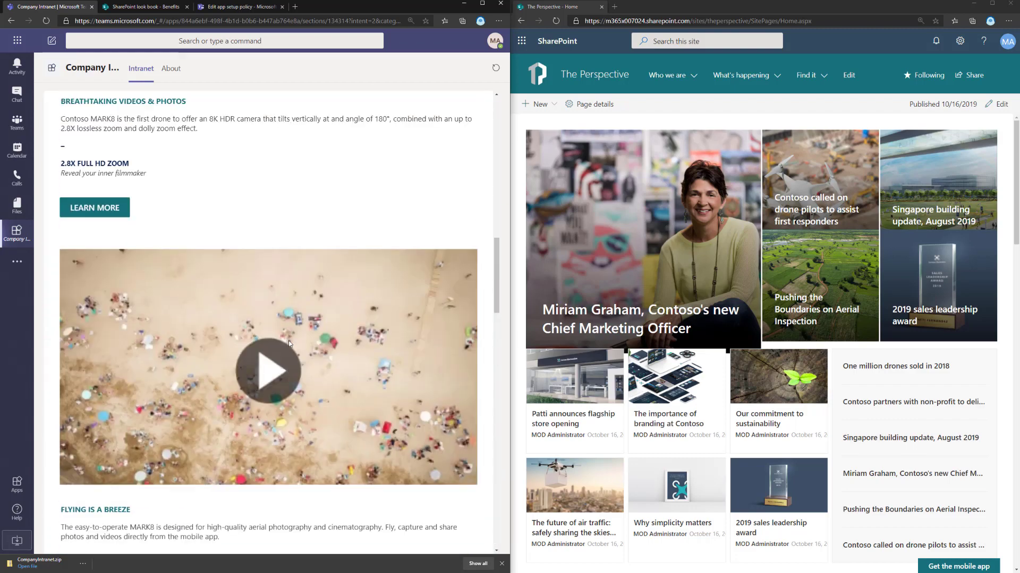
pyautogui.scroll(2, 290, 345)
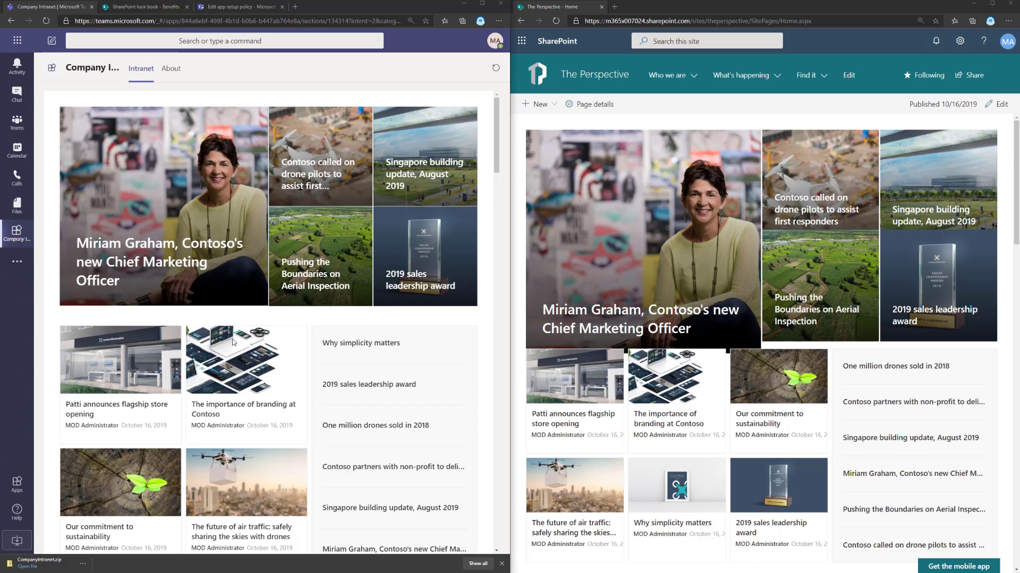
# Step: Compare the new Chief Marketing Officer article in the Teams app and on the SharePoint site, and return the app to its home page
pyautogui.click(165, 254)
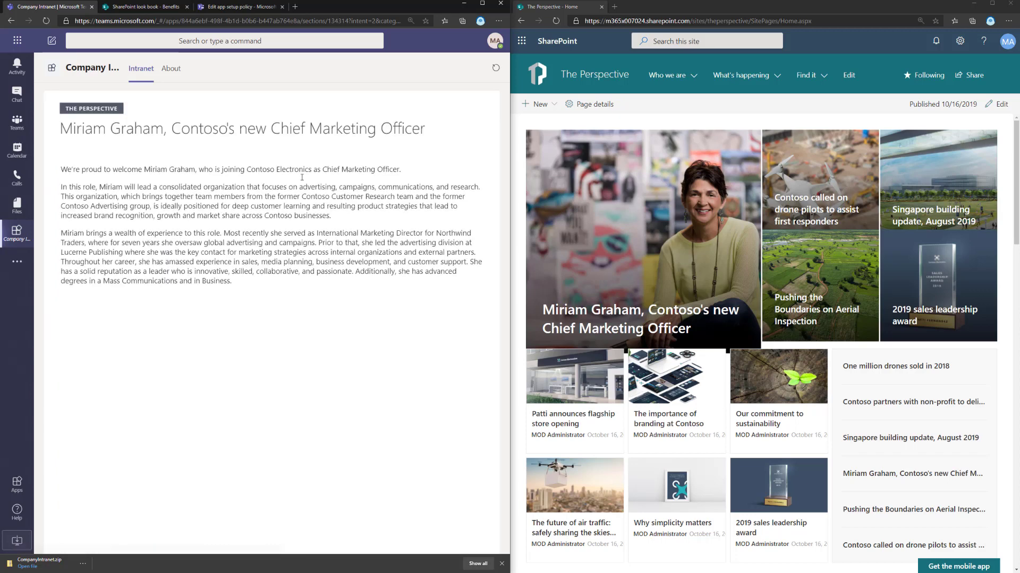
pyautogui.click(649, 326)
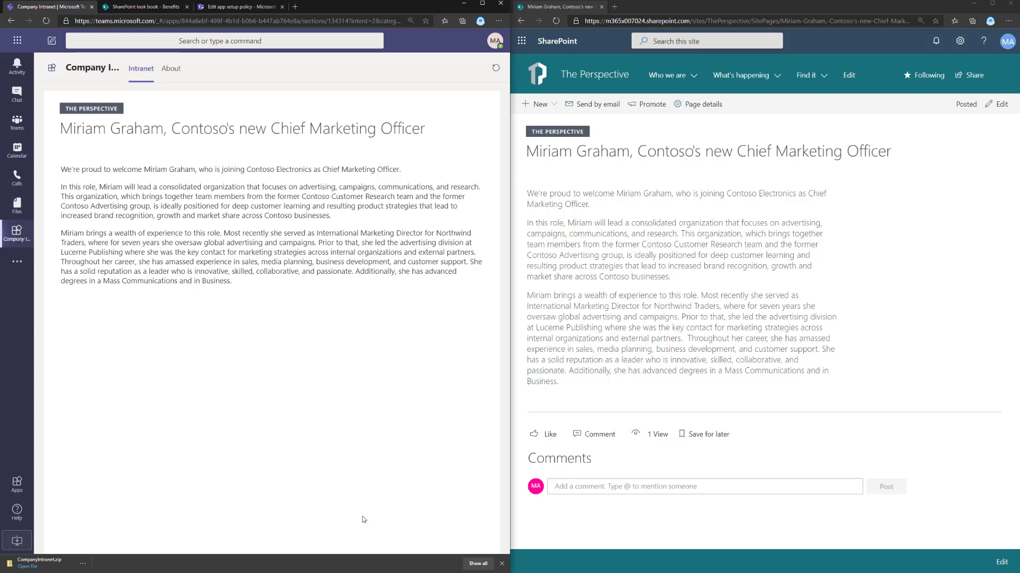
pyautogui.click(502, 563)
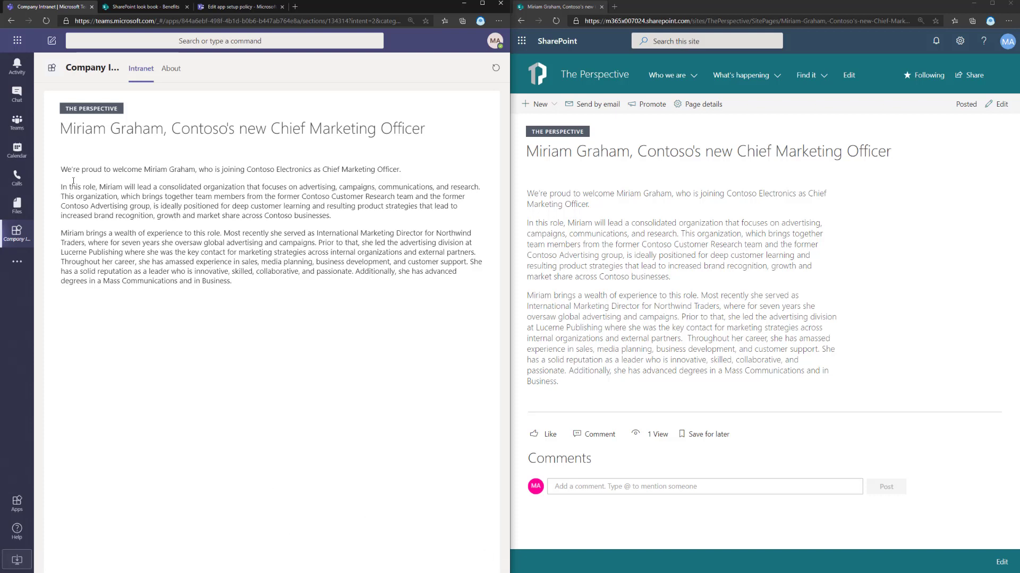
pyautogui.click(16, 237)
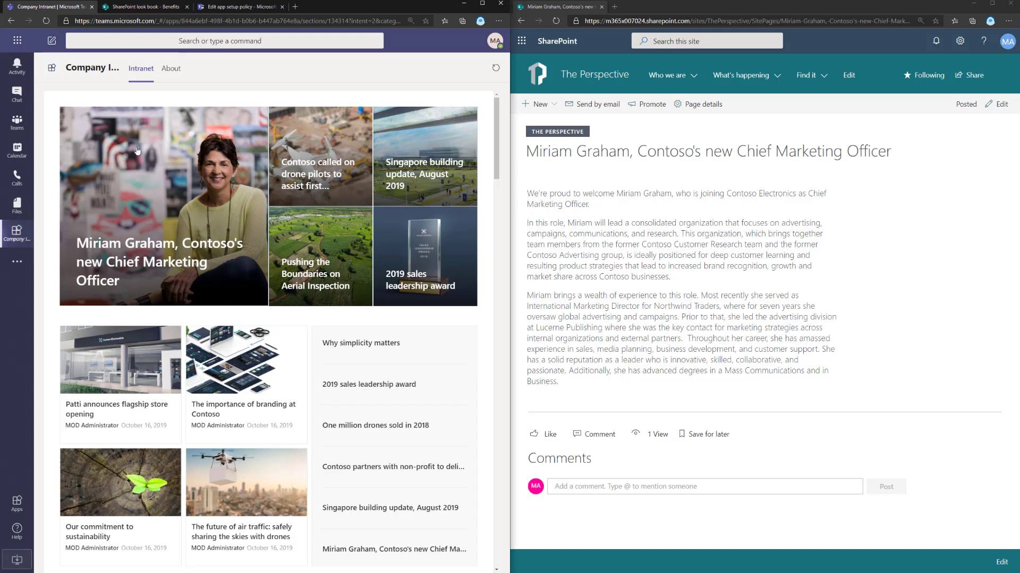
# Step: Leave the Company Intranet app for the Teams list and maximize the Teams browser window
pyautogui.click(17, 122)
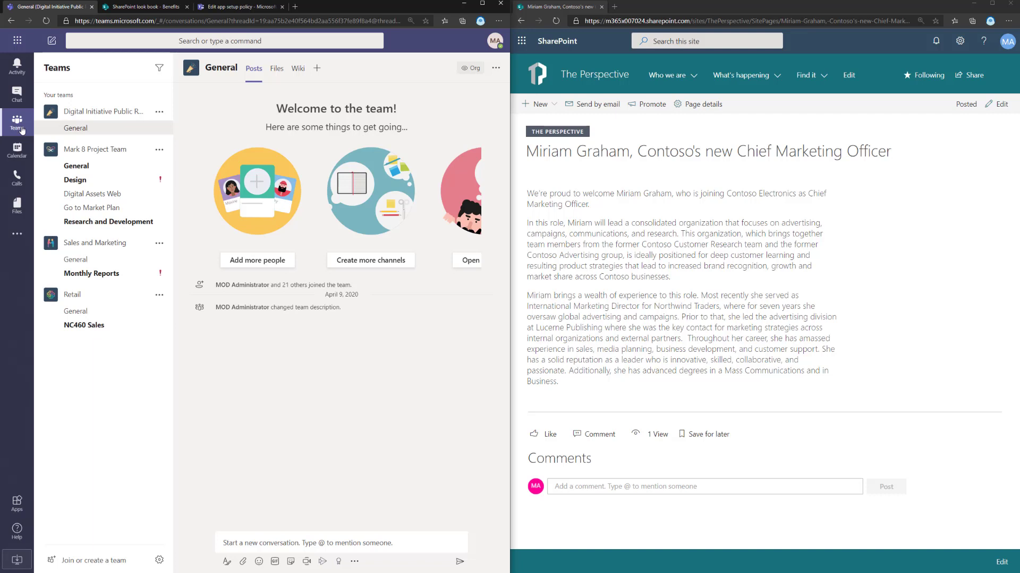
pyautogui.moveTo(394, 4); pyautogui.dragTo(521, 53)
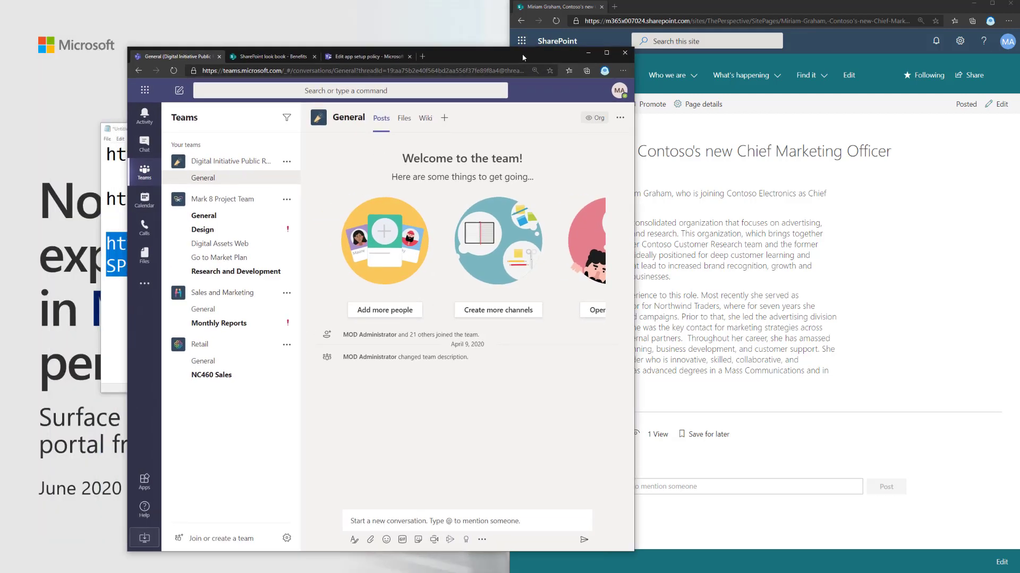
pyautogui.doubleClick(522, 53)
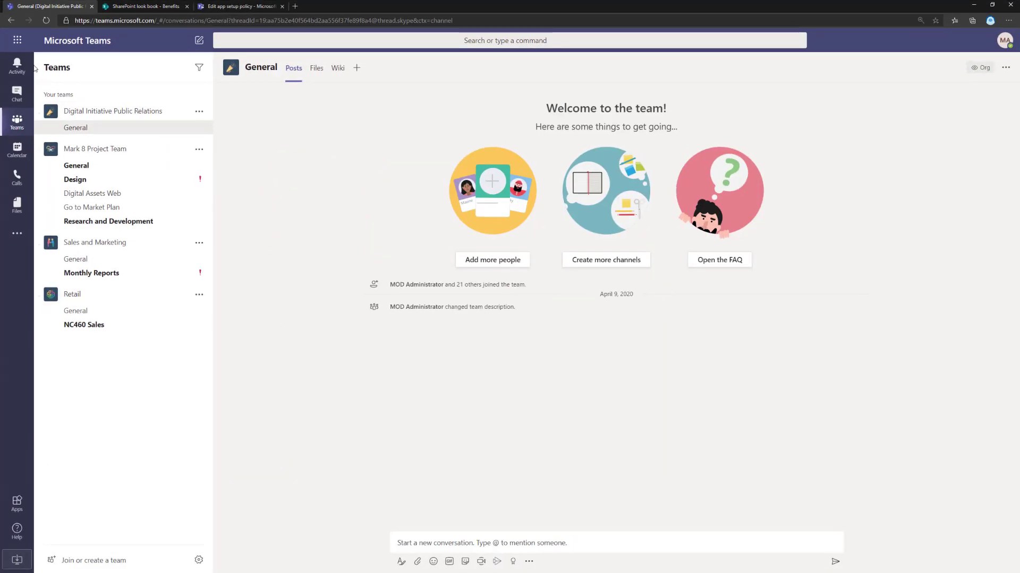
# Step: Reopen the Company Intranet app from the additional apps, pin it to the Teams app bar, and check its pin options
pyautogui.click(18, 235)
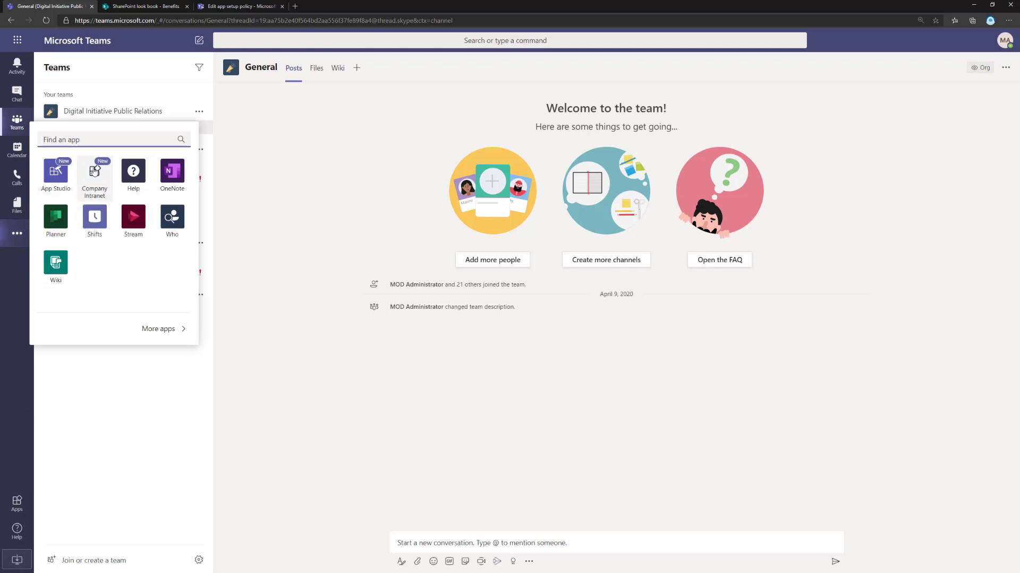
pyautogui.click(93, 173)
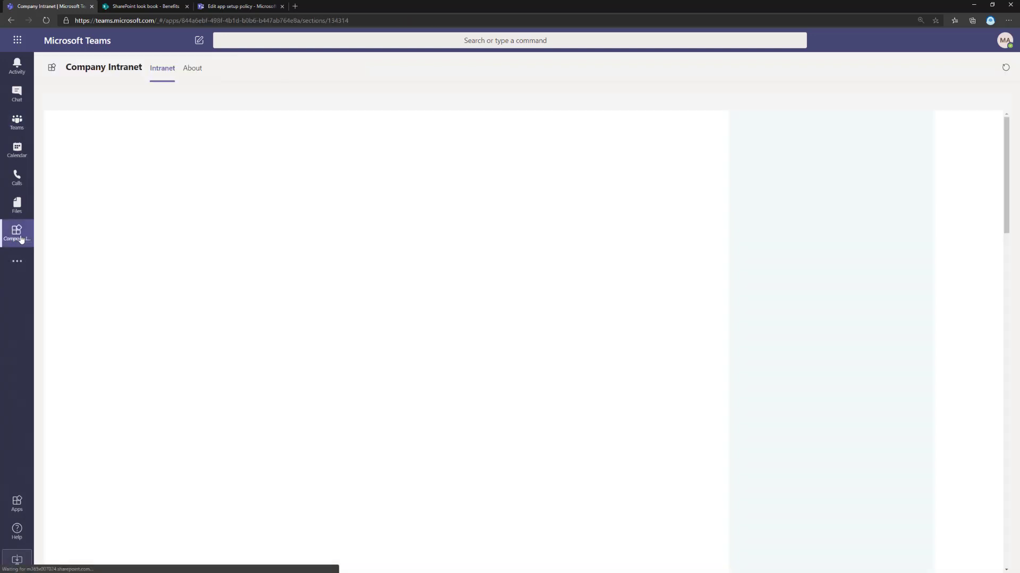
pyautogui.rightClick(22, 239)
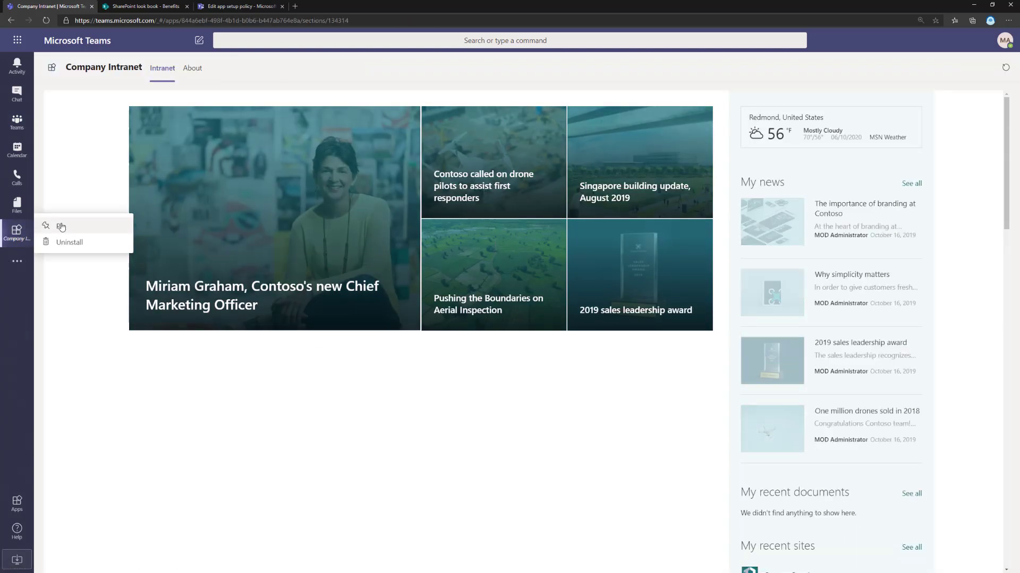
pyautogui.click(62, 227)
pyautogui.rightClick(21, 238)
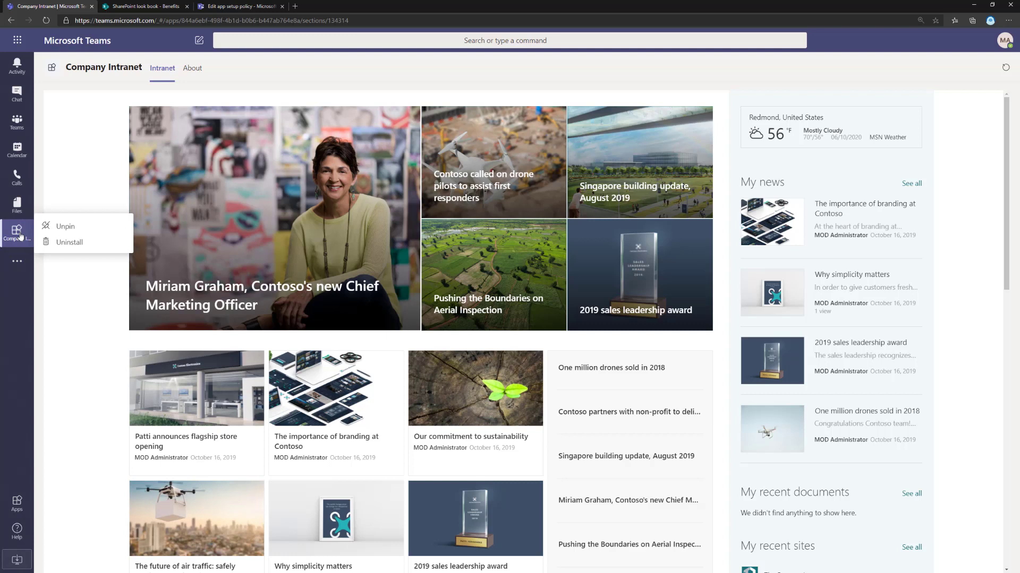
pyautogui.click(17, 327)
# Step: Visit the Digital Assets Web channel of the Mark 8 Project Team and return to the pinned Company Intranet app
pyautogui.click(17, 122)
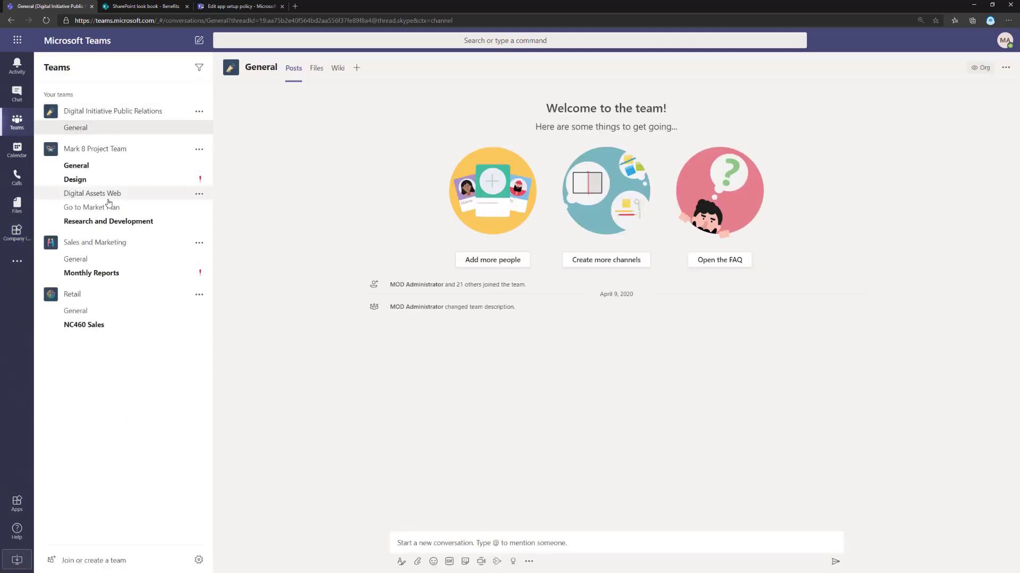
pyautogui.click(107, 194)
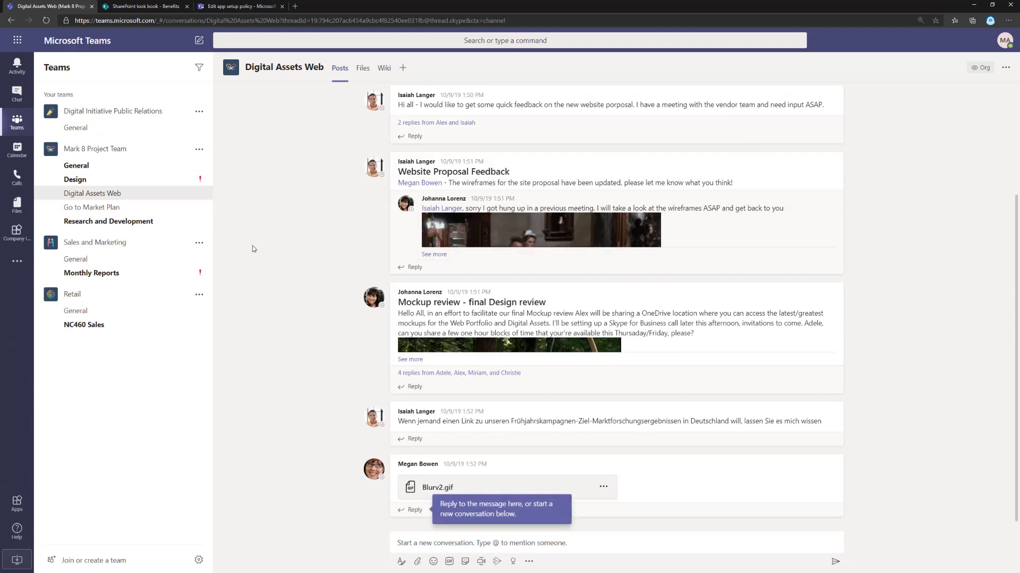
pyautogui.click(16, 235)
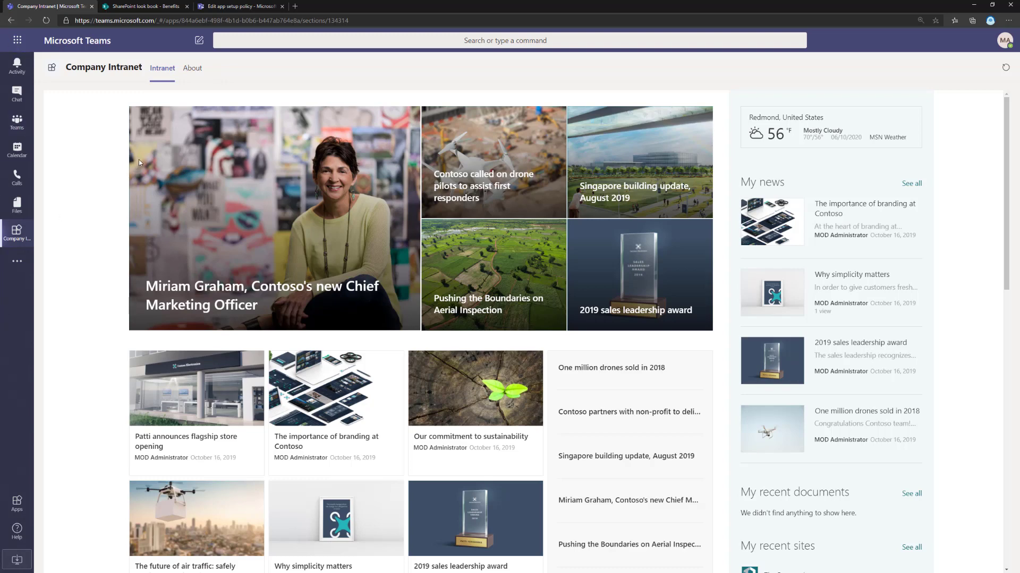
# Step: Switch to the Microsoft Teams admin center and open the Global (Org-wide default) app setup policy
pyautogui.click(240, 6)
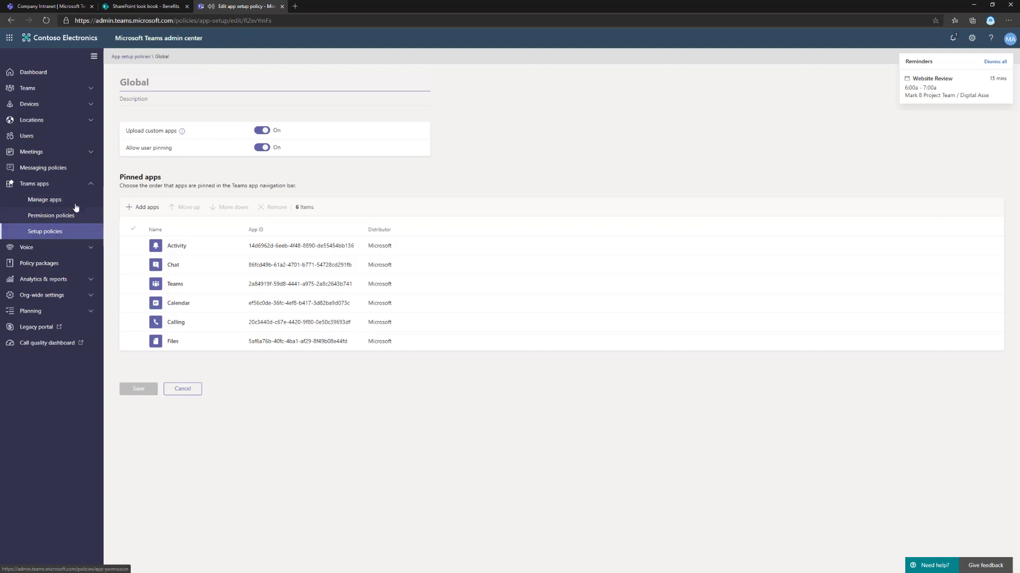
pyautogui.click(63, 232)
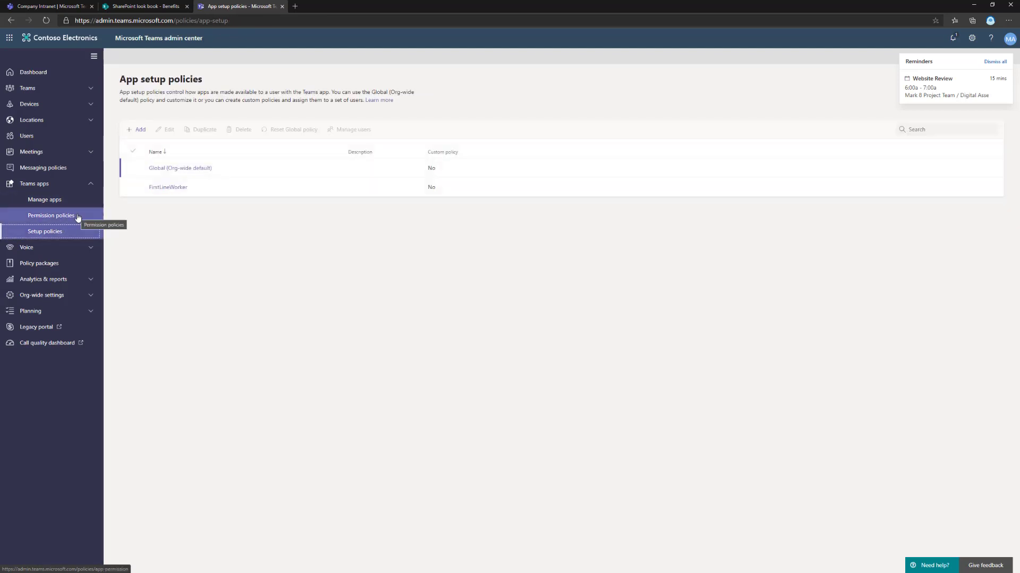
pyautogui.click(202, 168)
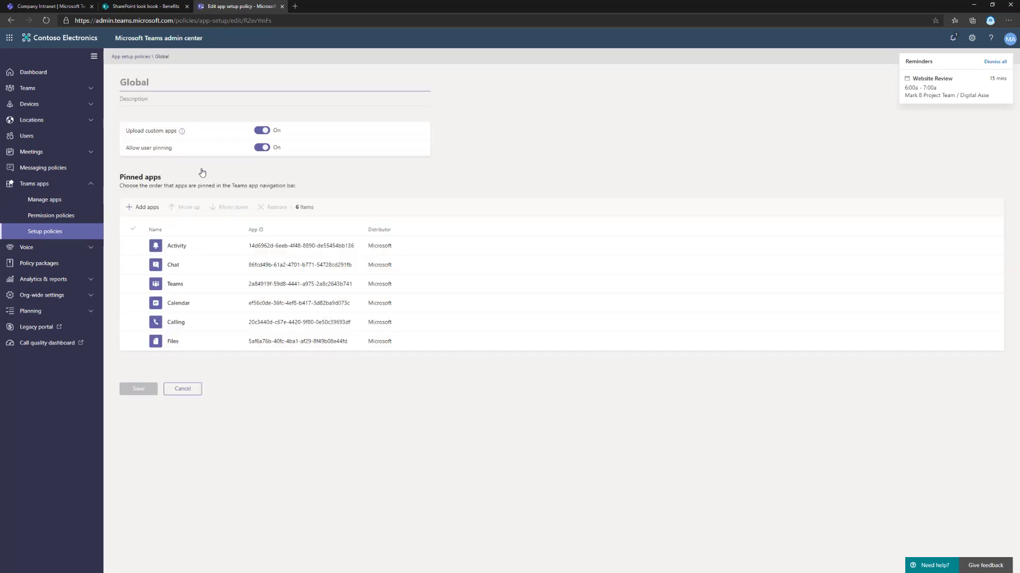
# Step: Search for "intranet" and add the Company Intranet app to the Global policy's pinned apps, dismissing the meeting reminder
pyautogui.click(144, 209)
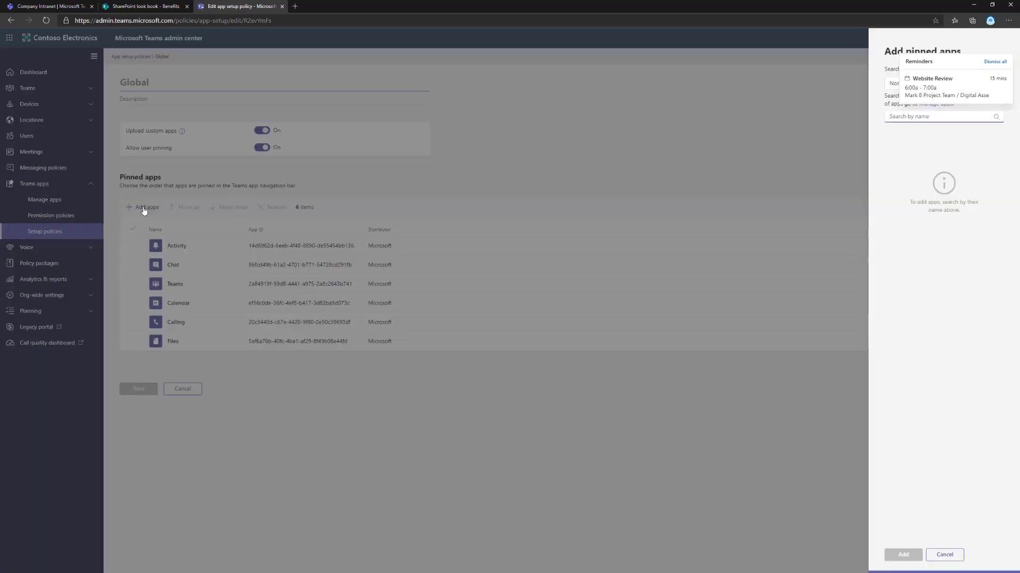
pyautogui.click(993, 62)
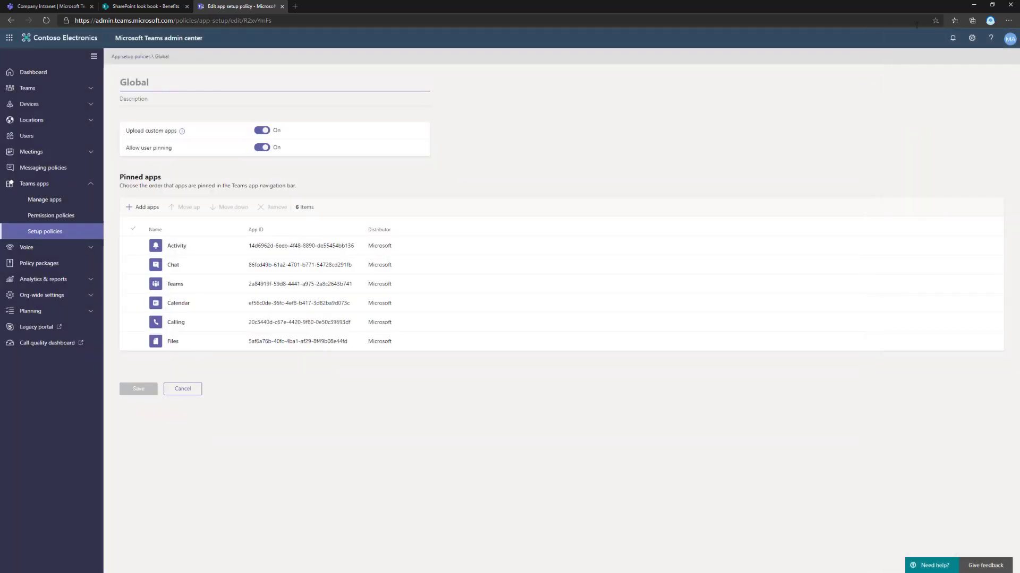
pyautogui.click(141, 208)
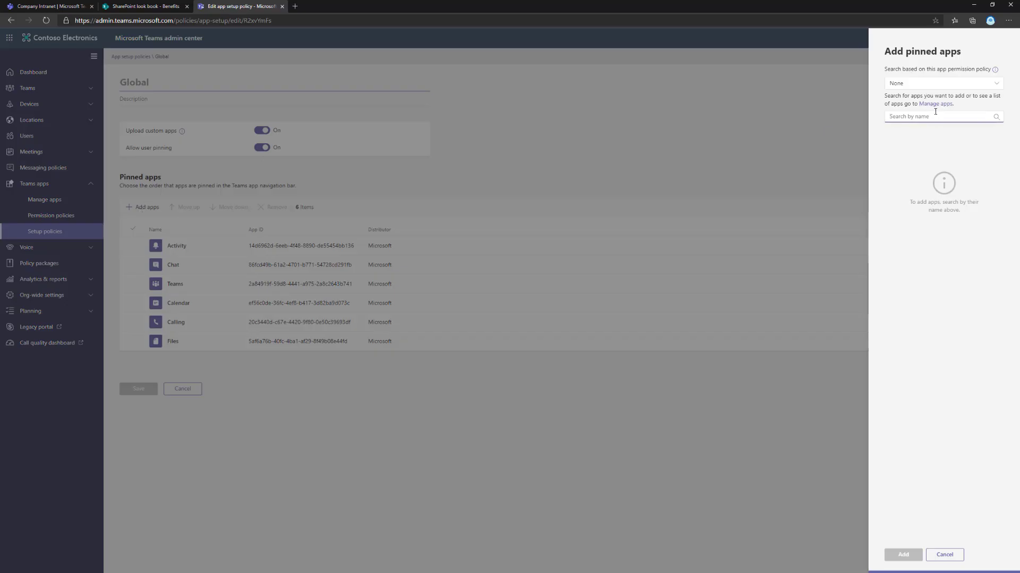
pyautogui.write('intarnet')
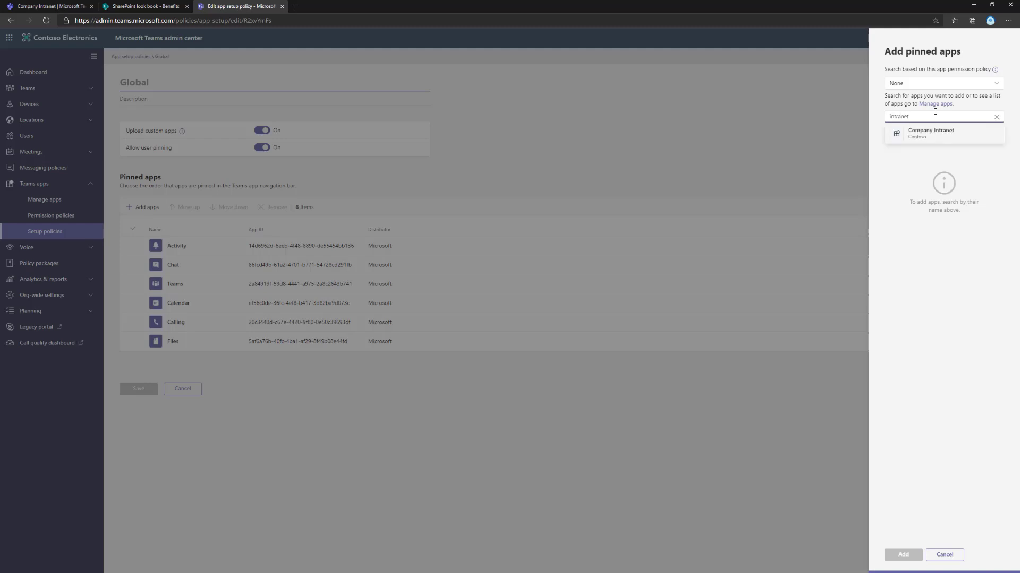
pyautogui.moveTo(934, 138)
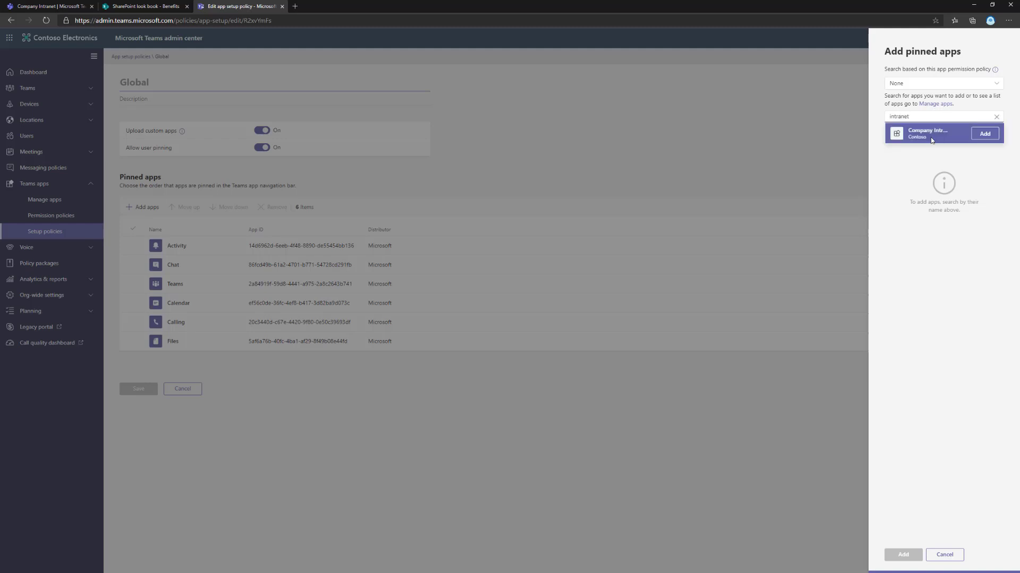
pyautogui.click(985, 134)
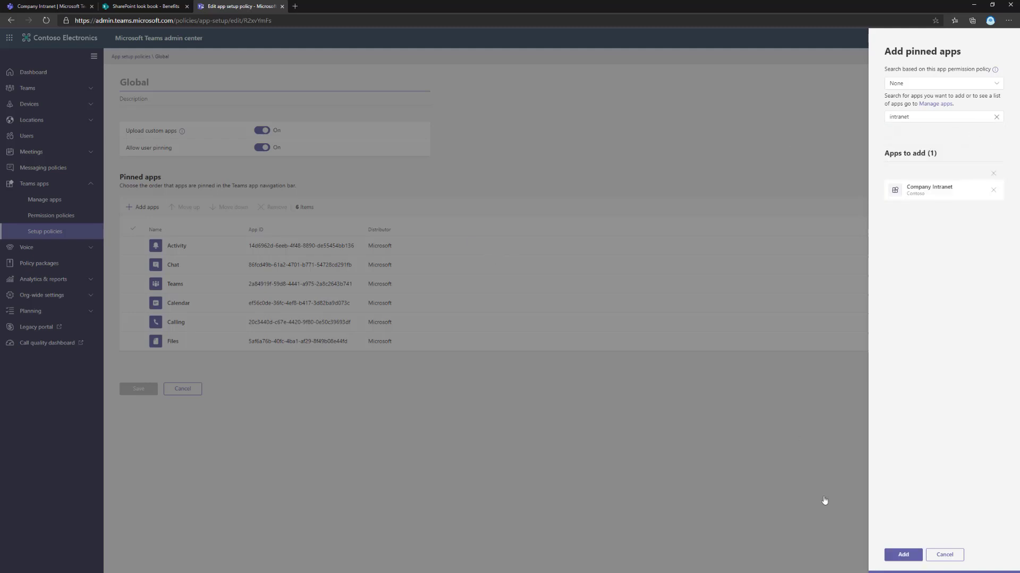
pyautogui.click(891, 553)
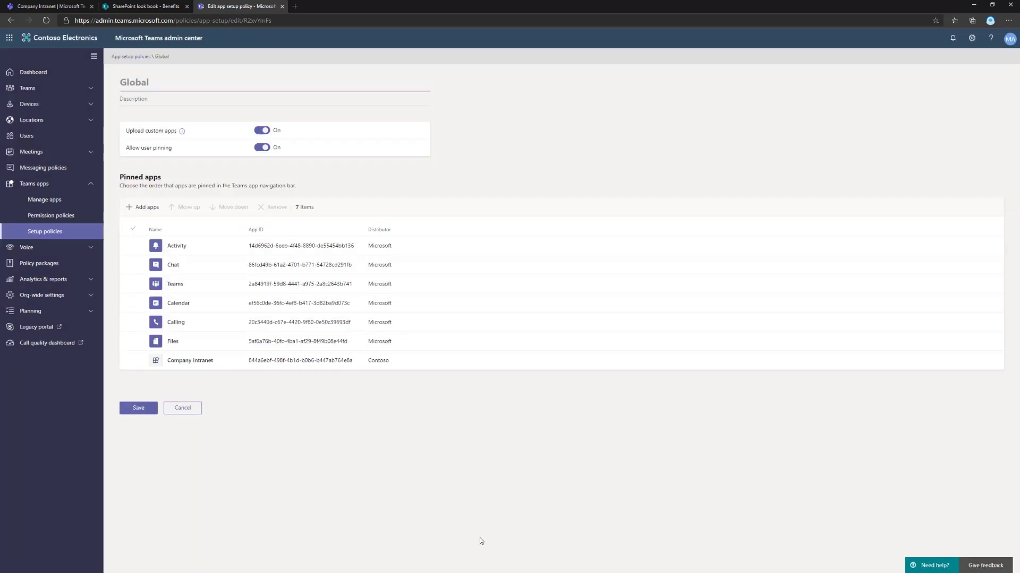
# Step: Move Company Intranet to the first place in the pinned apps order, above Activity, and save the Global policy
pyautogui.click(230, 365)
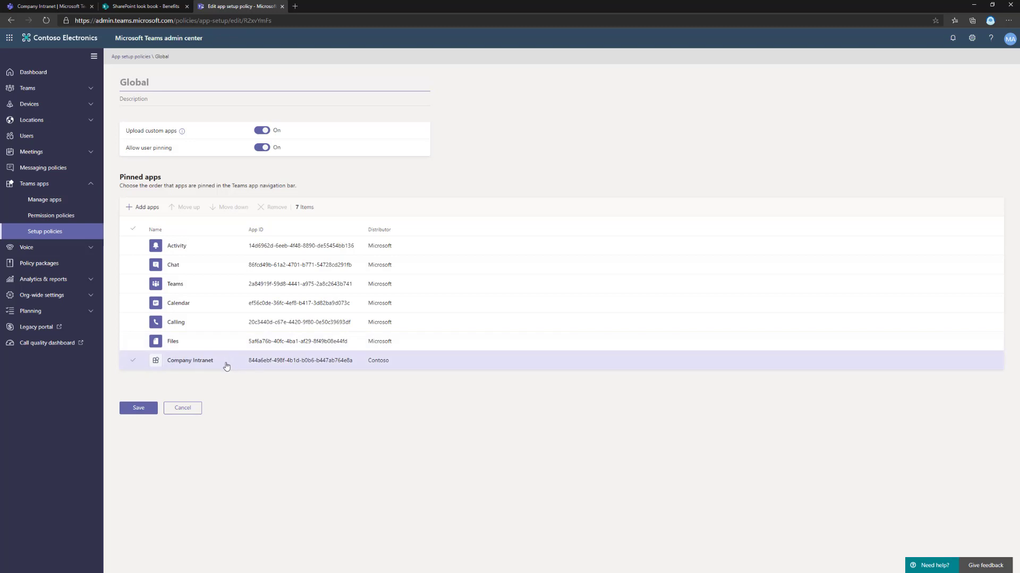
pyautogui.click(132, 361)
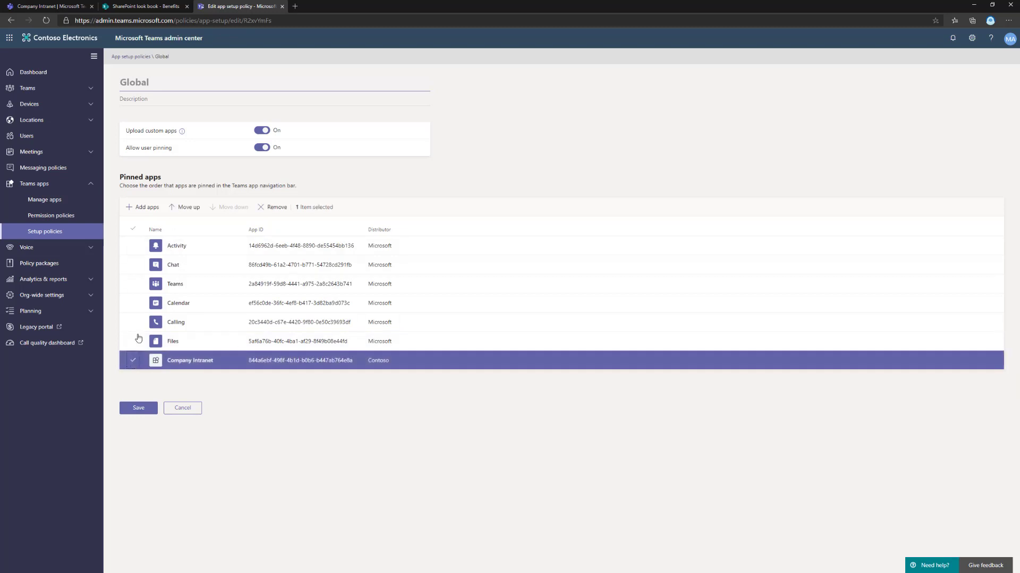
pyautogui.click(174, 208)
pyautogui.click(173, 209)
pyautogui.click(174, 208)
pyautogui.click(174, 208)
pyautogui.click(173, 208)
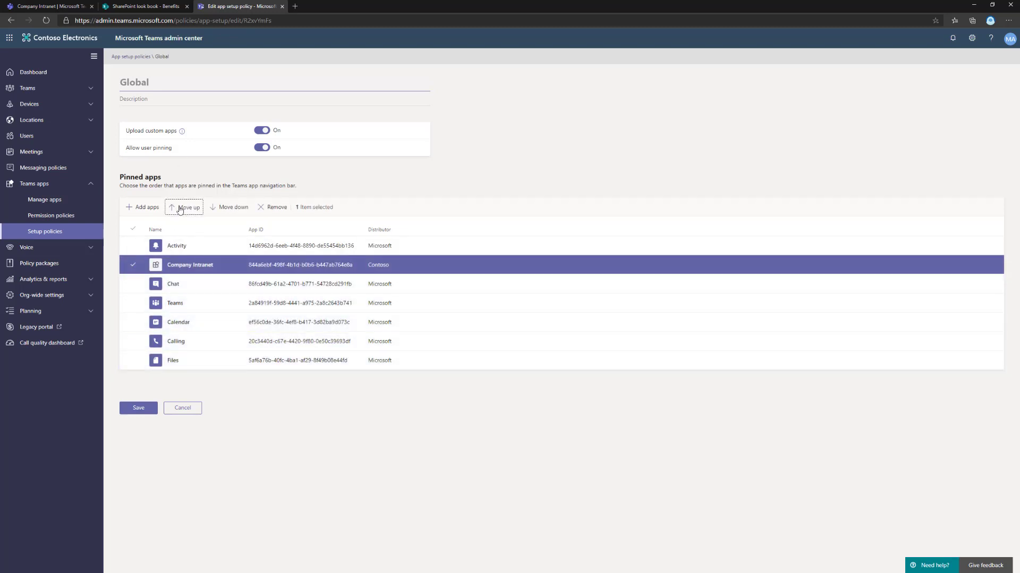
pyautogui.click(174, 208)
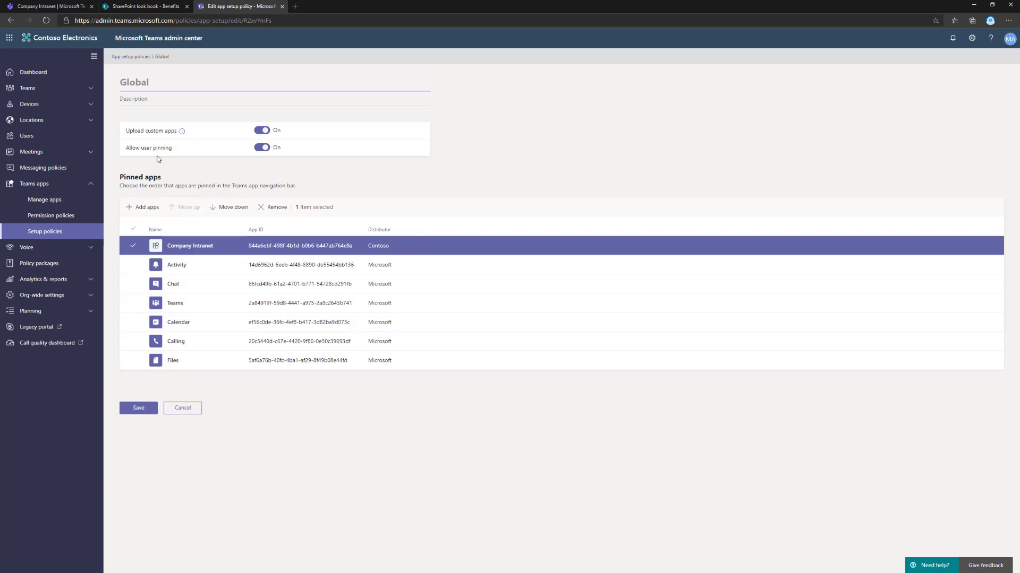
pyautogui.click(141, 412)
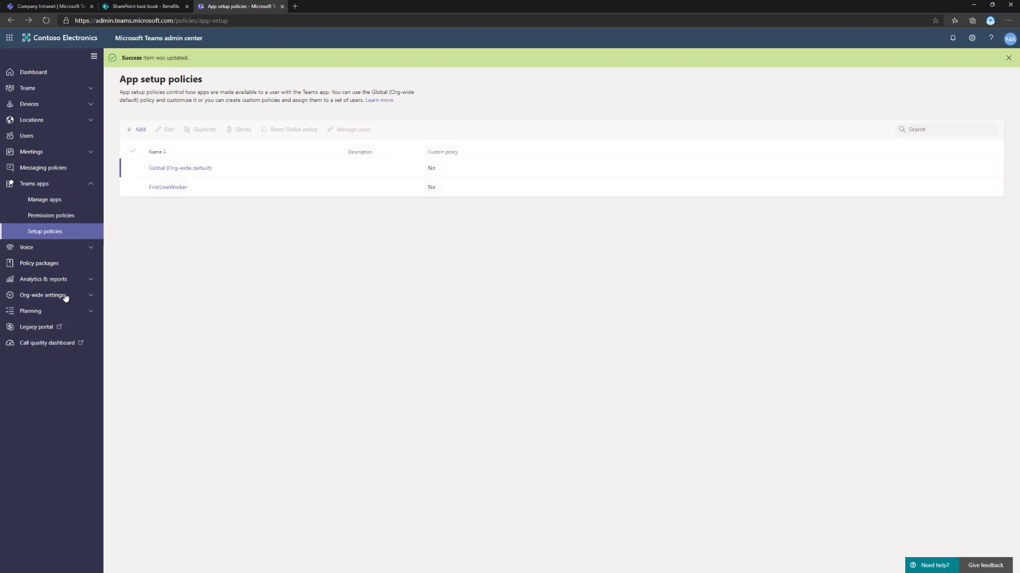
# Step: Check the app bar in Teams on the web, then reopen the Global (Org-wide default) setup policy to review its pinned apps
pyautogui.click(50, 6)
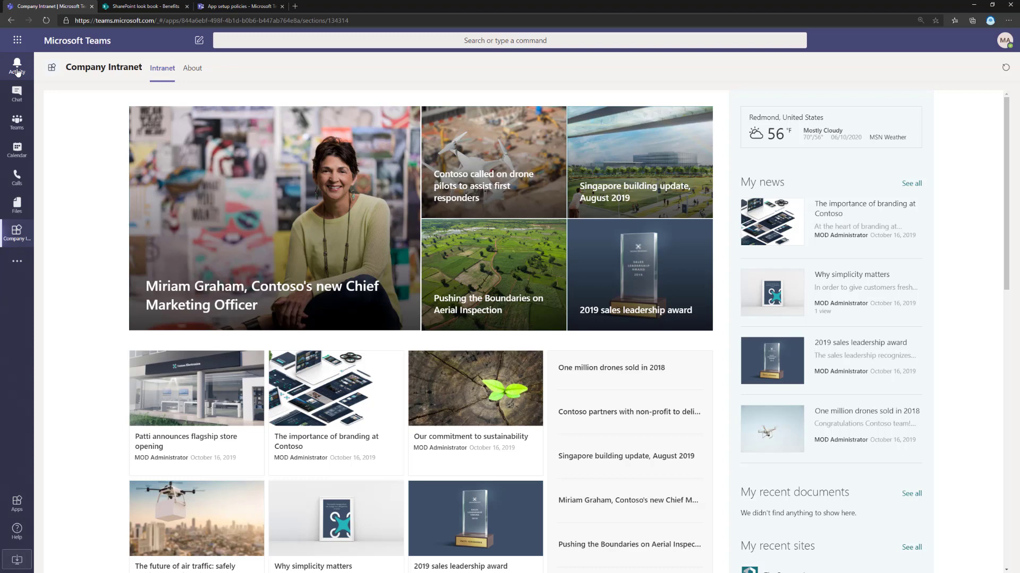
pyautogui.click(228, 6)
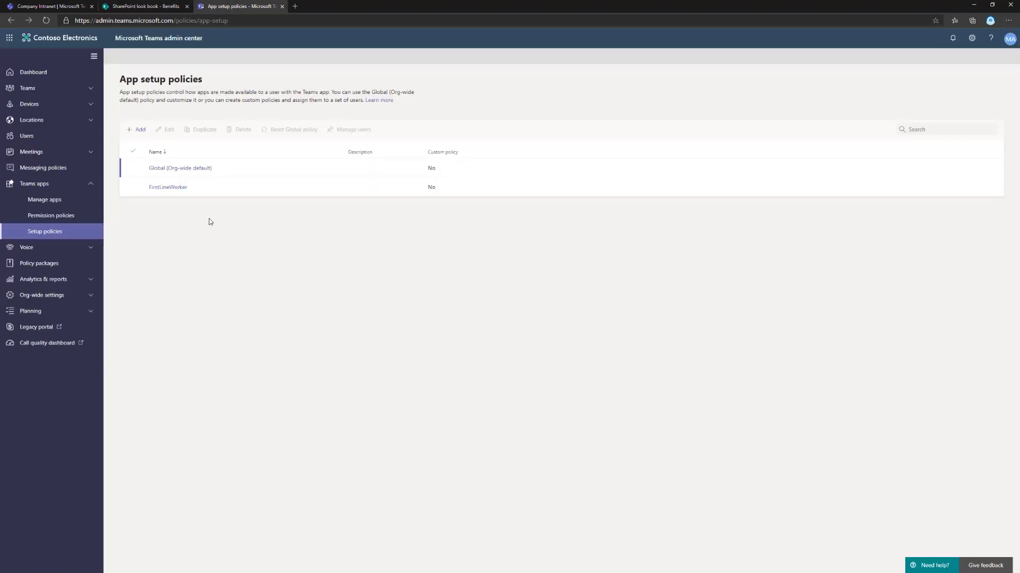
pyautogui.click(196, 168)
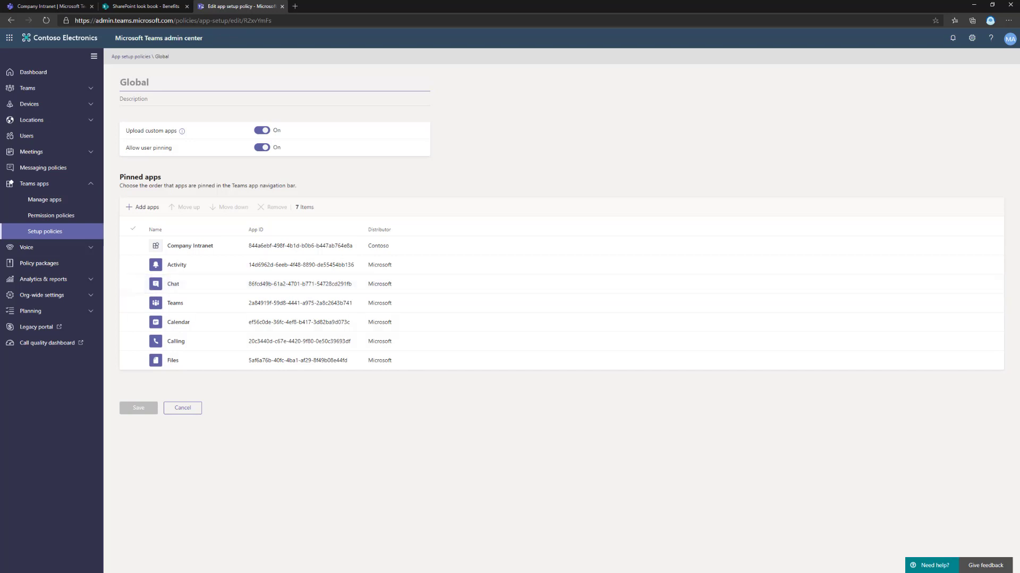
# Step: Bring up the Teams desktop client over the Company Intranet app in the Teams browser tab to compare their app bars
pyautogui.hotkey('alt', 'Tab')
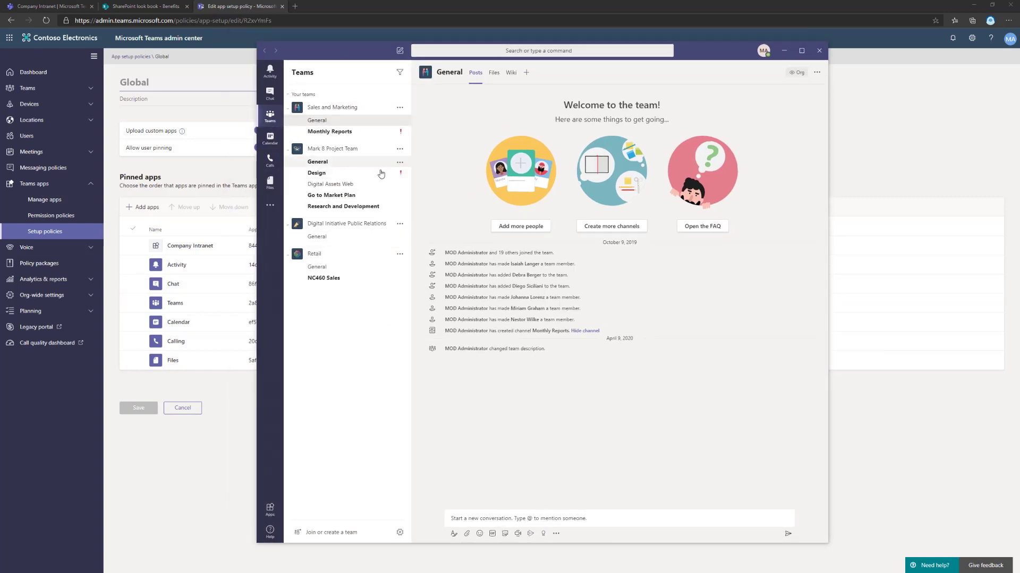
pyautogui.moveTo(347, 55)
pyautogui.mouseDown()
pyautogui.moveTo(296, 50)
pyautogui.moveTo(346, 56)
pyautogui.mouseUp()
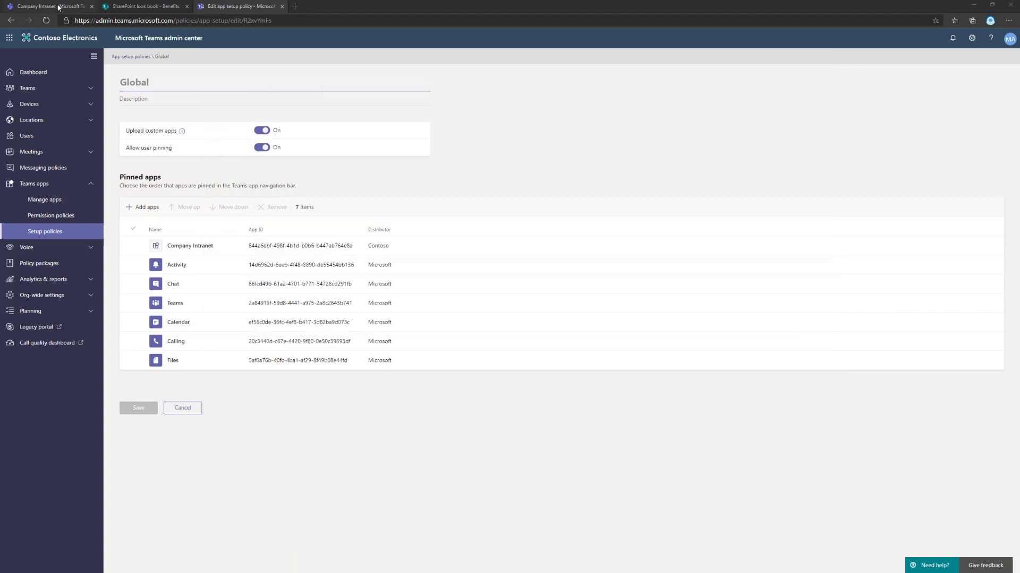
pyautogui.click(48, 6)
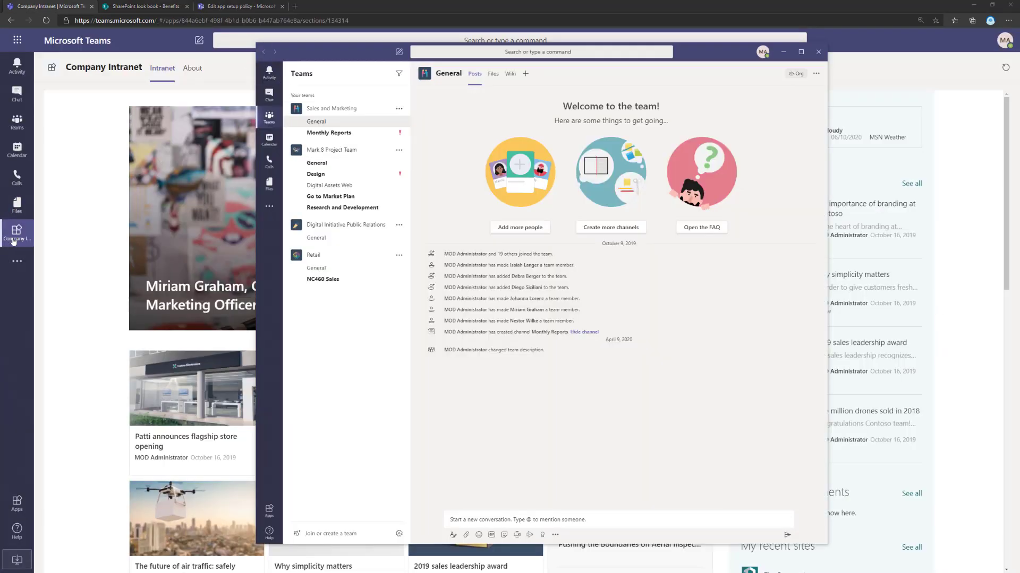
pyautogui.moveTo(317, 56); pyautogui.dragTo(323, 45)
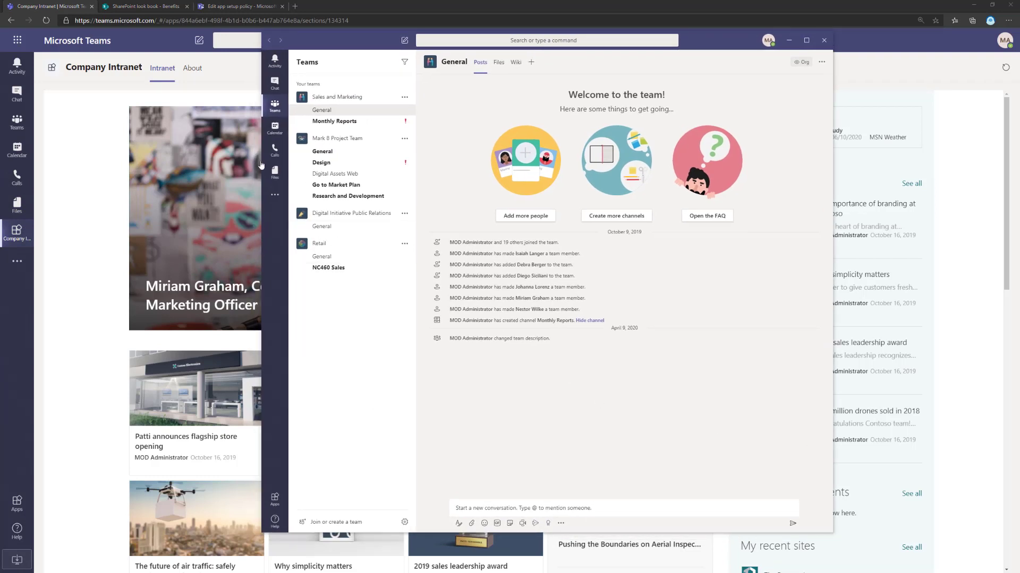
# Step: Search the desktop client's additional apps for "intranet" and try to add the Company Intranet app
pyautogui.click(275, 194)
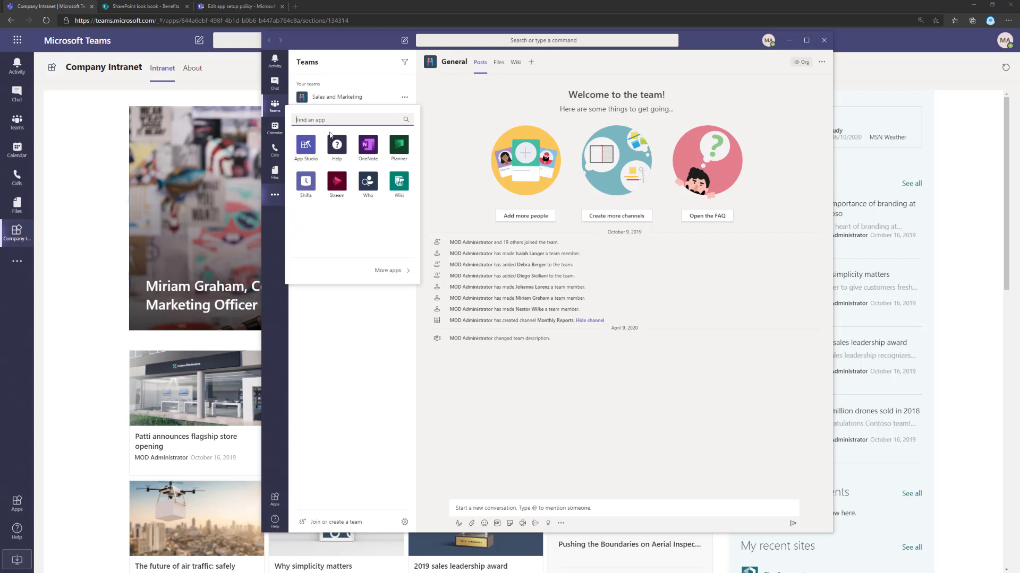
pyautogui.write('intranet')
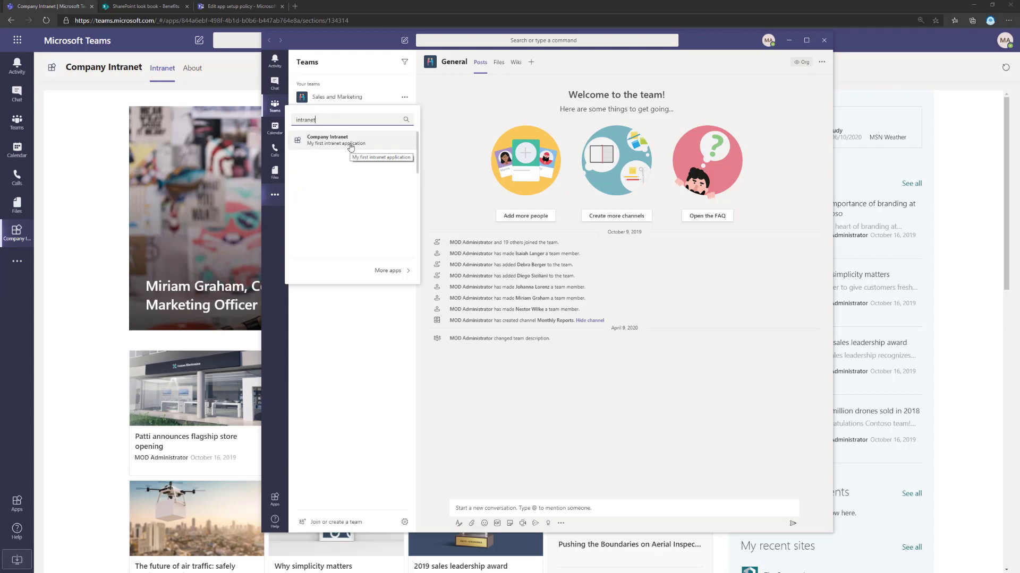
pyautogui.click(351, 140)
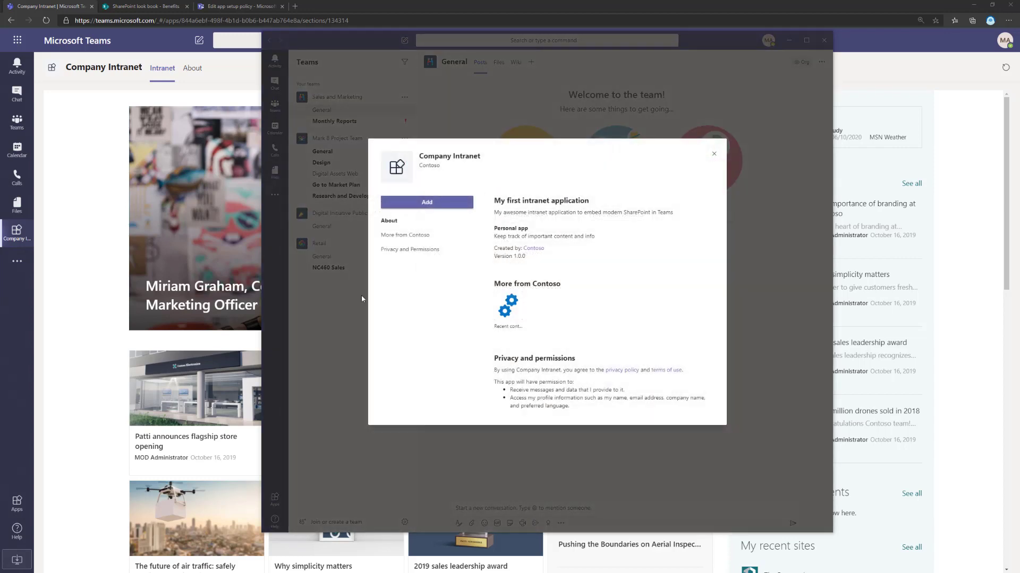
pyautogui.click(441, 207)
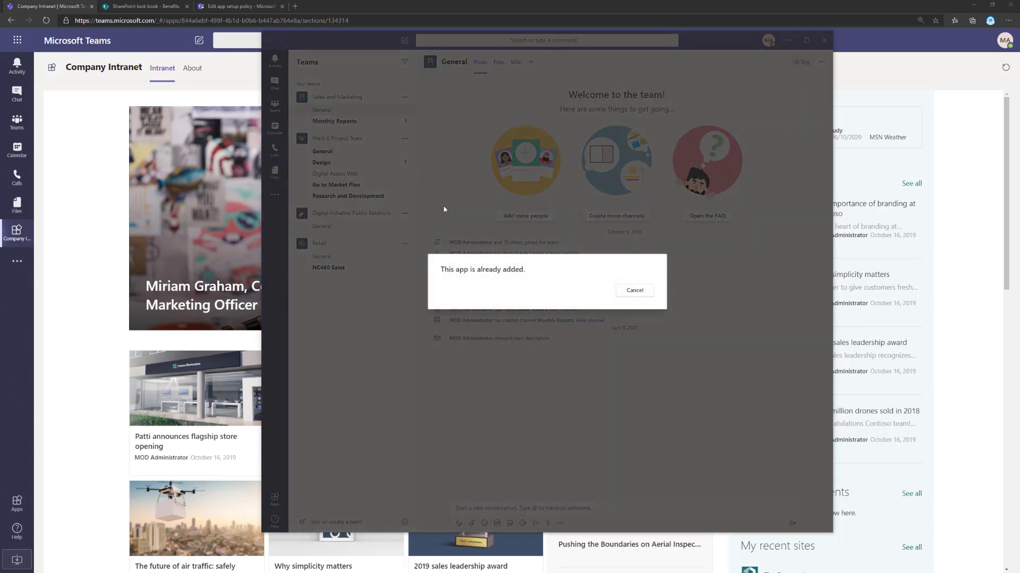
pyautogui.click(633, 291)
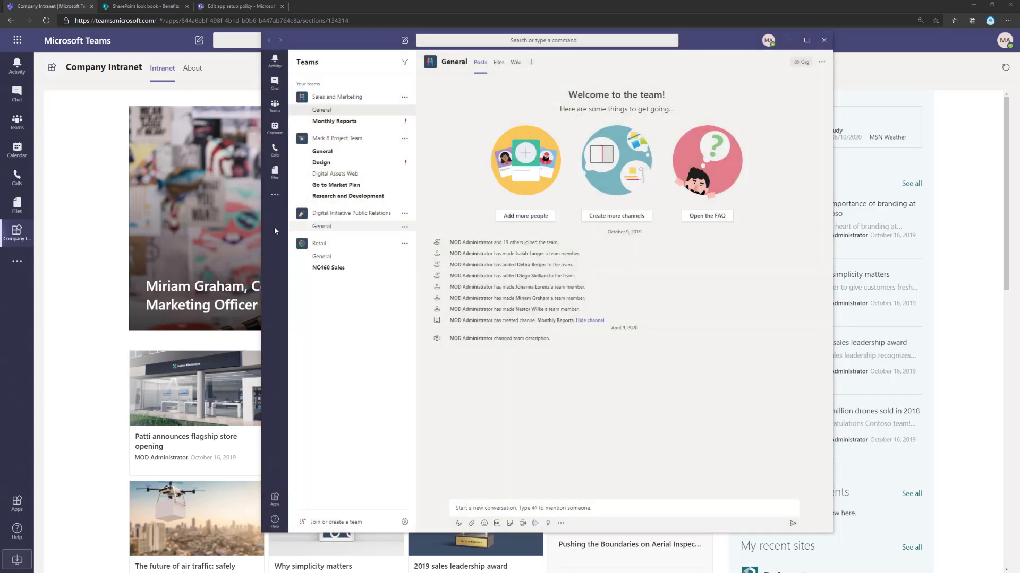
# Step: Try to add Company Intranet from the Built for Contoso apps in the desktop client's app catalog, then leave the catalog
pyautogui.click(274, 196)
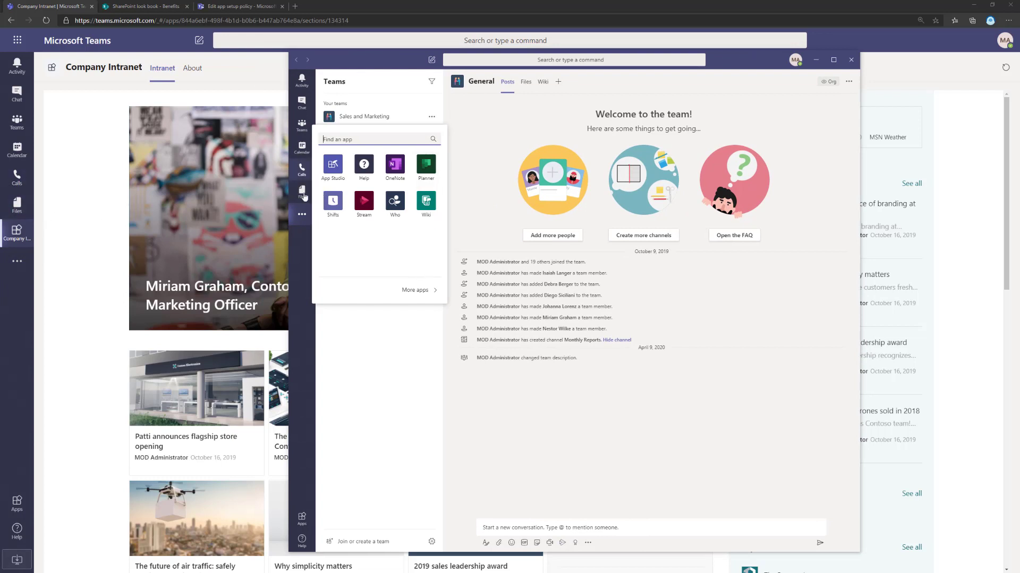
pyautogui.click(301, 518)
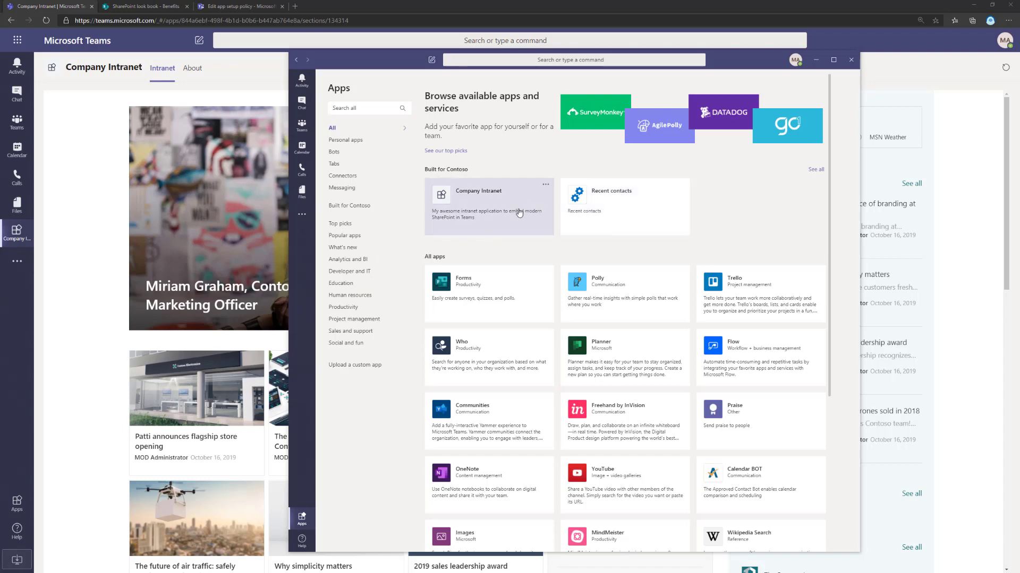
pyautogui.click(520, 213)
pyautogui.click(477, 223)
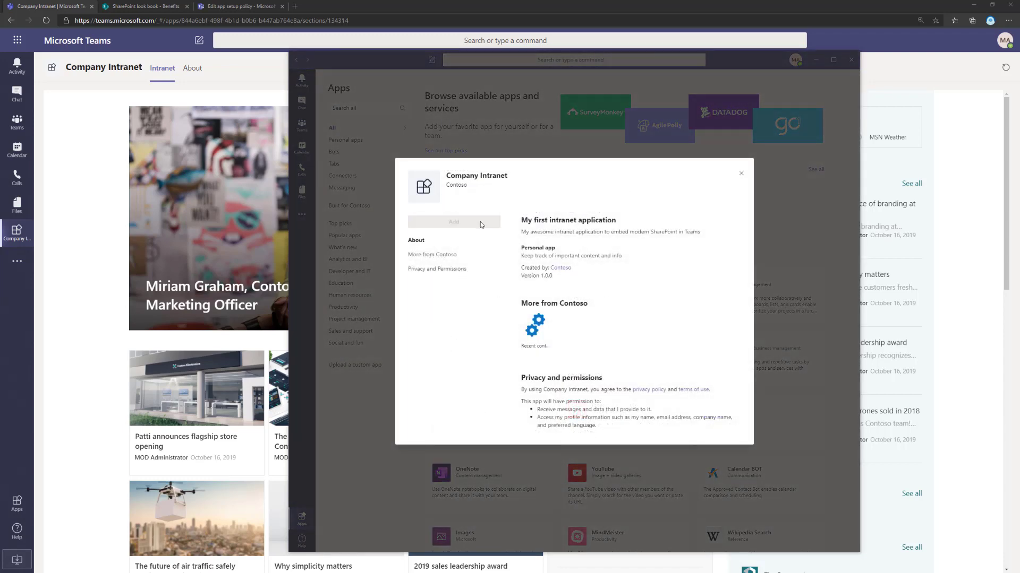
pyautogui.click(662, 310)
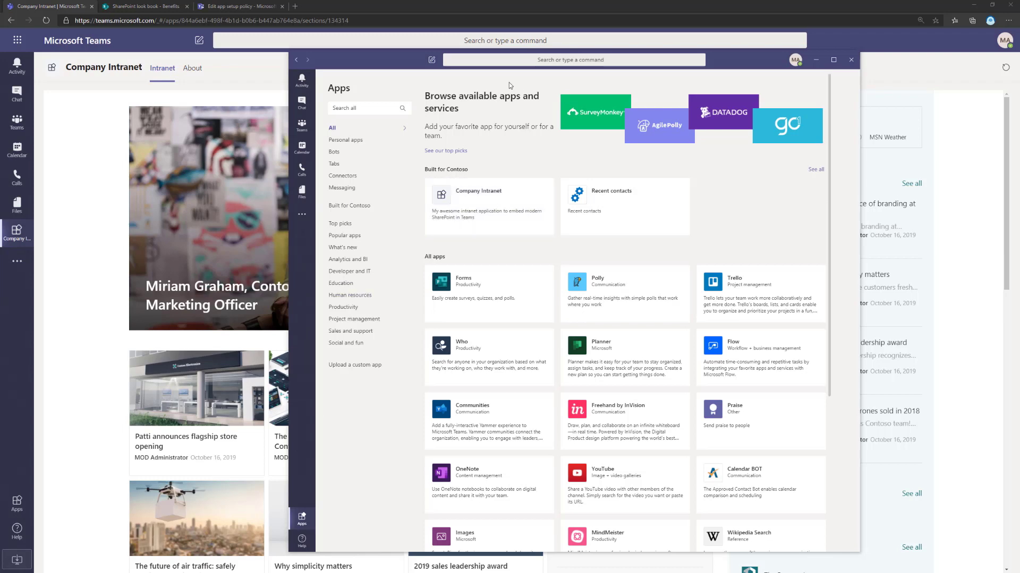
pyautogui.moveTo(364, 64); pyautogui.dragTo(344, 57)
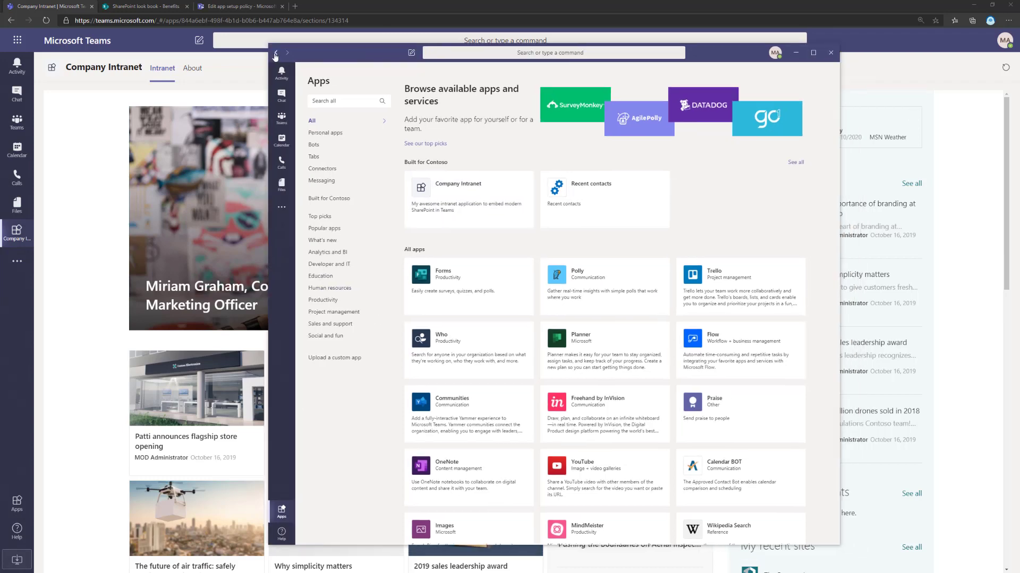
pyautogui.click(276, 52)
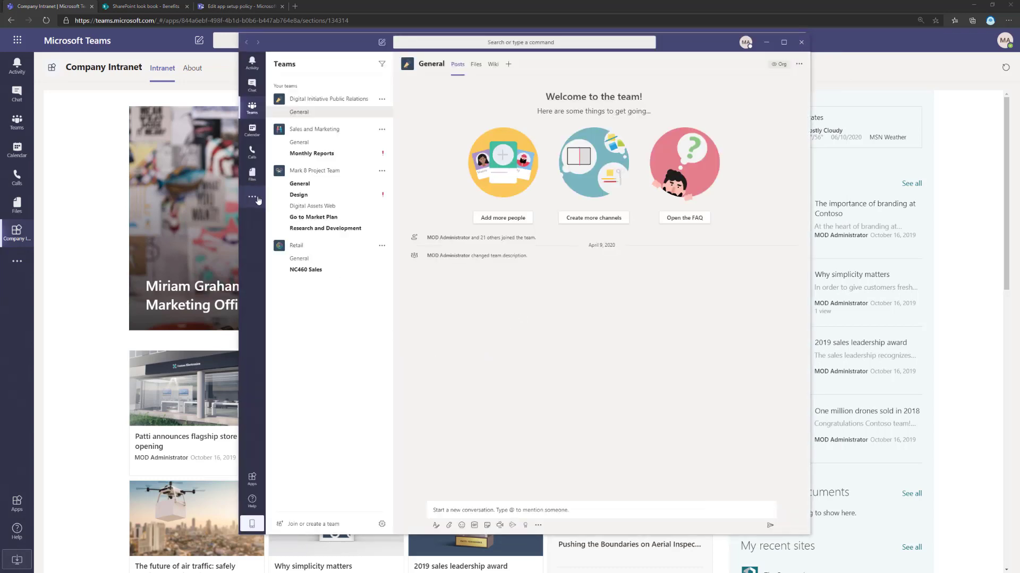
# Step: Open Company Intranet from the desktop client's additional apps and position its window in front of the web version
pyautogui.click(257, 199)
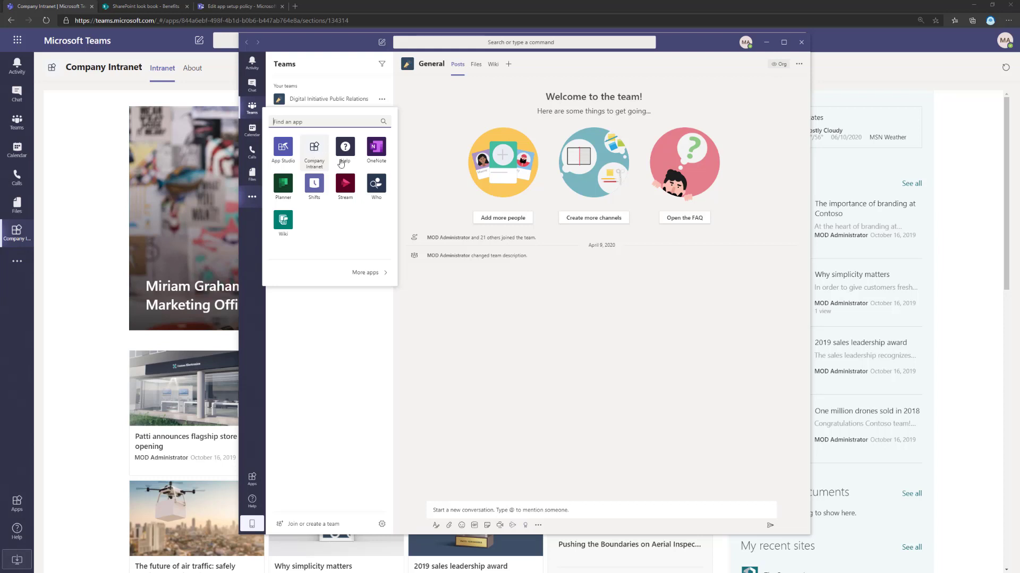
pyautogui.click(315, 152)
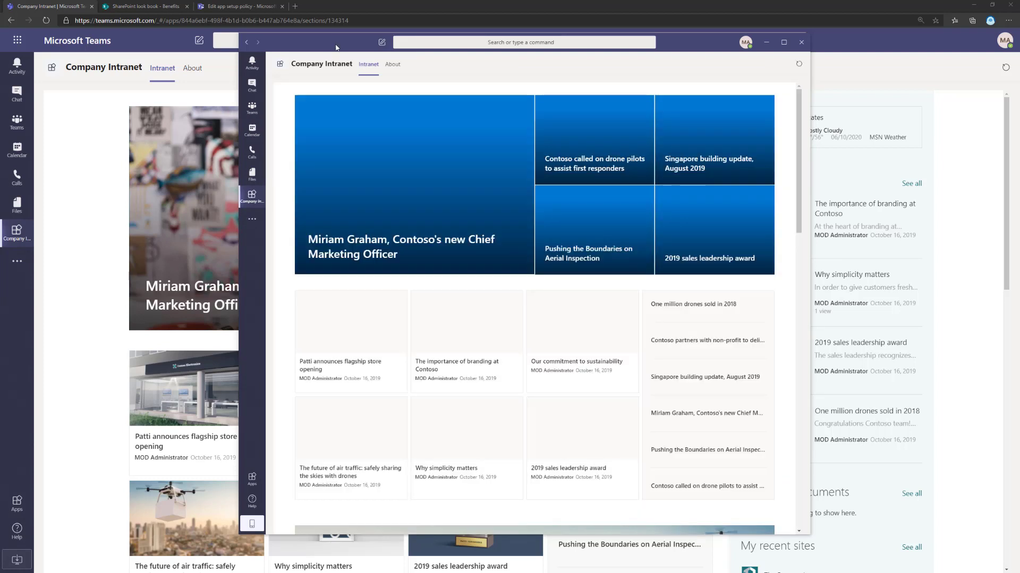
pyautogui.moveTo(332, 44); pyautogui.dragTo(283, 44)
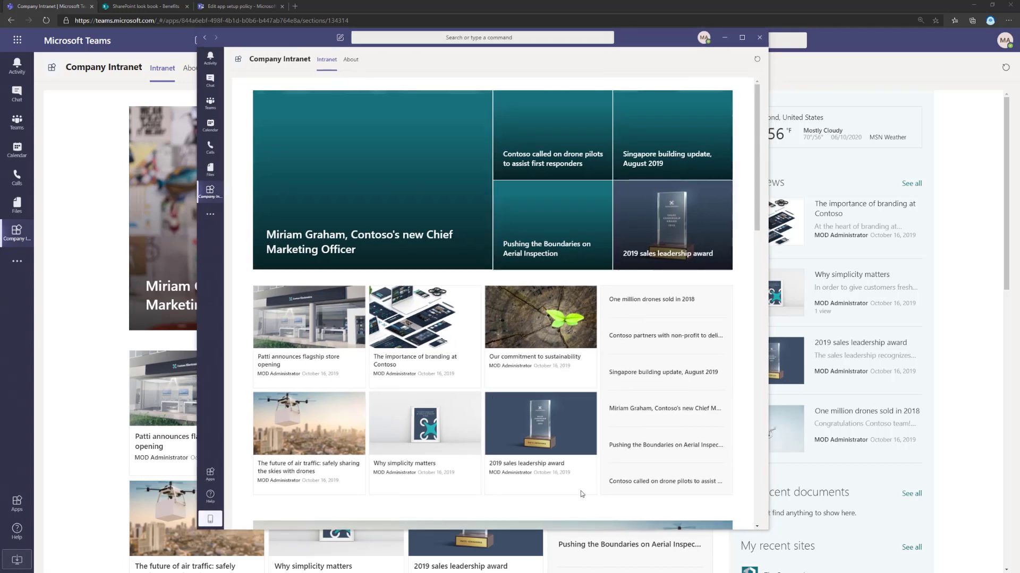
pyautogui.moveTo(769, 531); pyautogui.dragTo(788, 537)
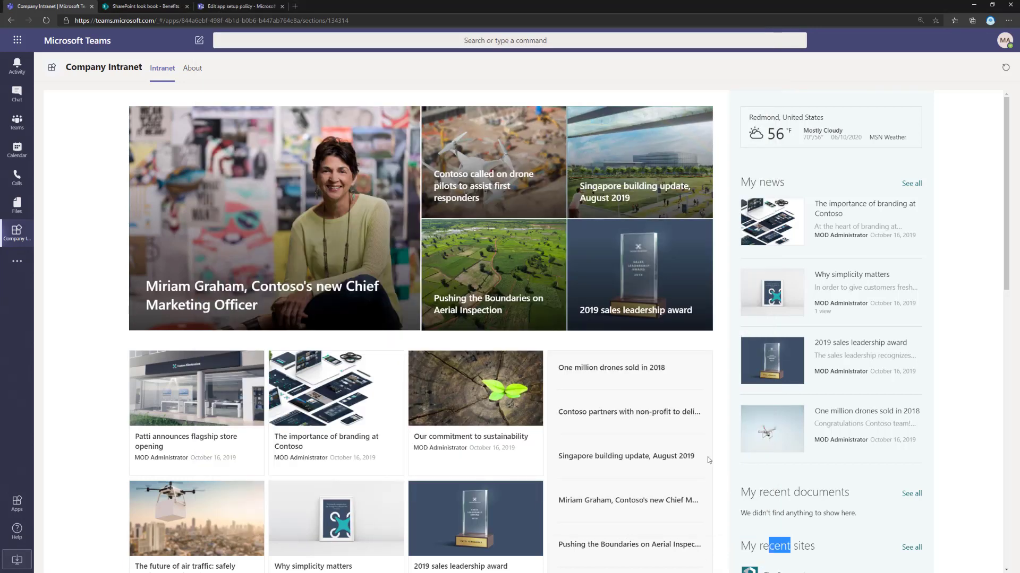
pyautogui.hotkey('alt', 'Tab')
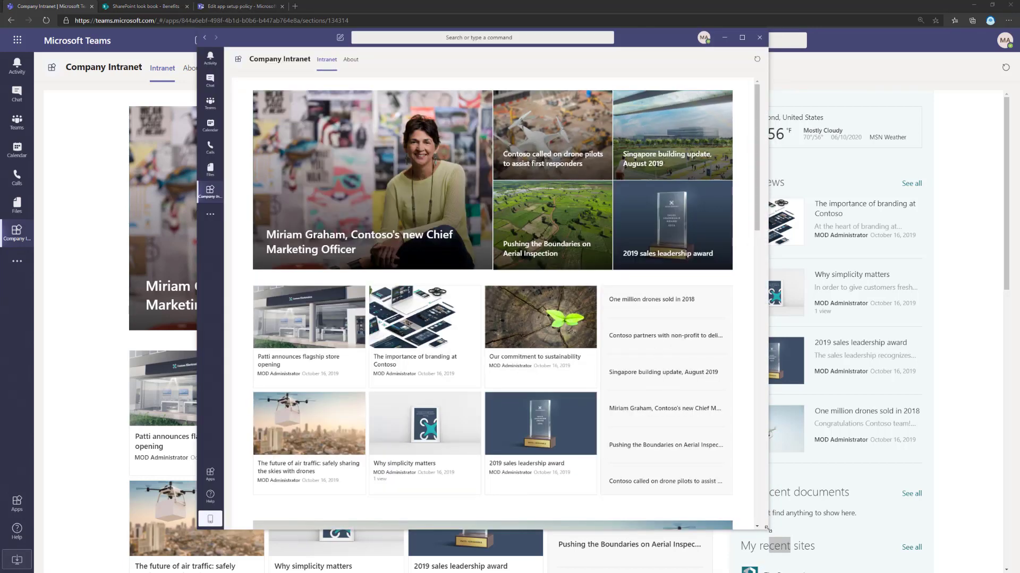
# Step: Widen the desktop client window and open the flagship store and One million drones news articles, returning to the Company Intranet home after each
pyautogui.moveTo(768, 529); pyautogui.dragTo(894, 541)
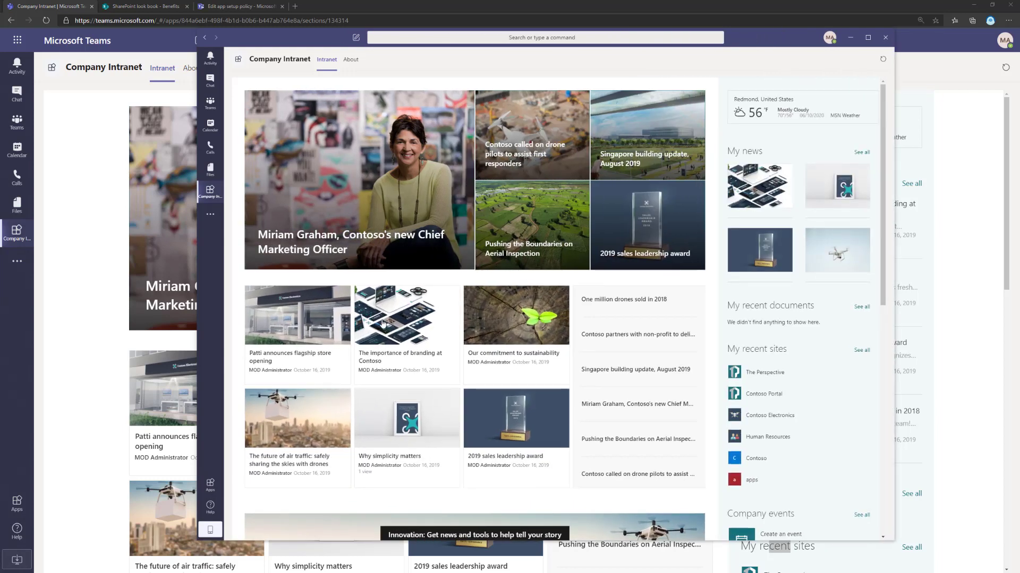
pyautogui.click(254, 360)
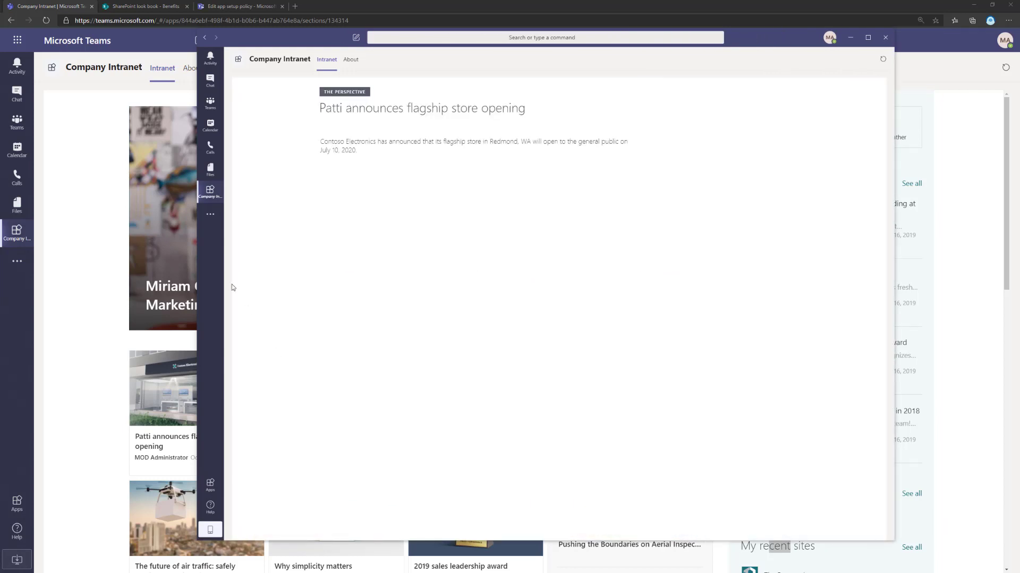
pyautogui.click(210, 192)
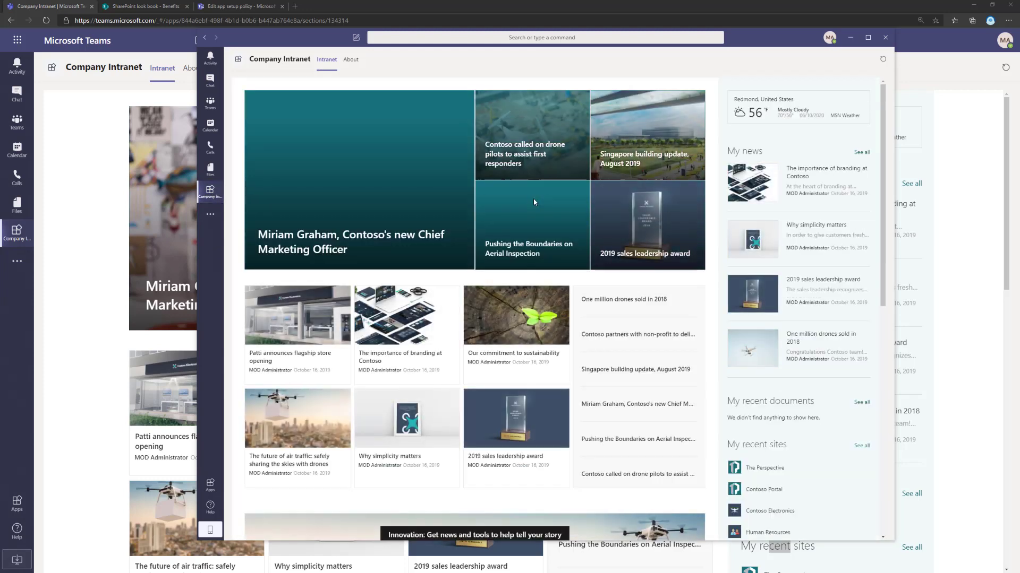
pyautogui.click(621, 300)
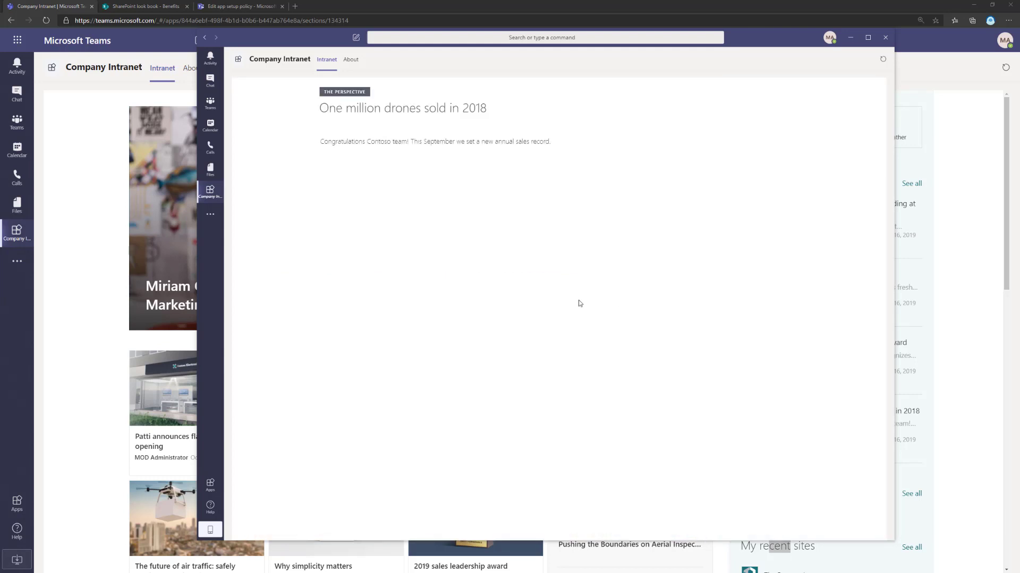
pyautogui.click(214, 197)
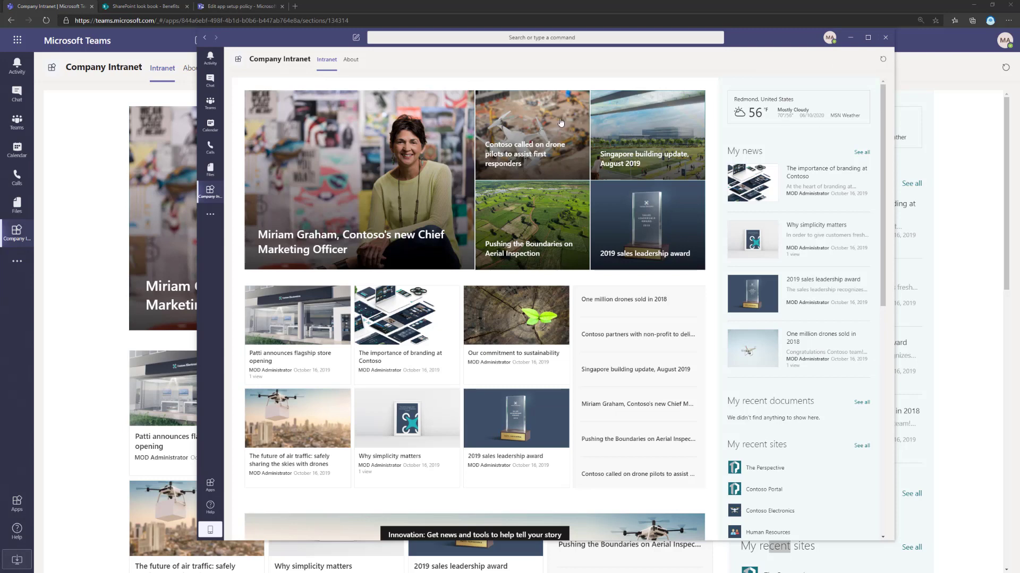
pyautogui.moveTo(309, 43); pyautogui.dragTo(295, 53)
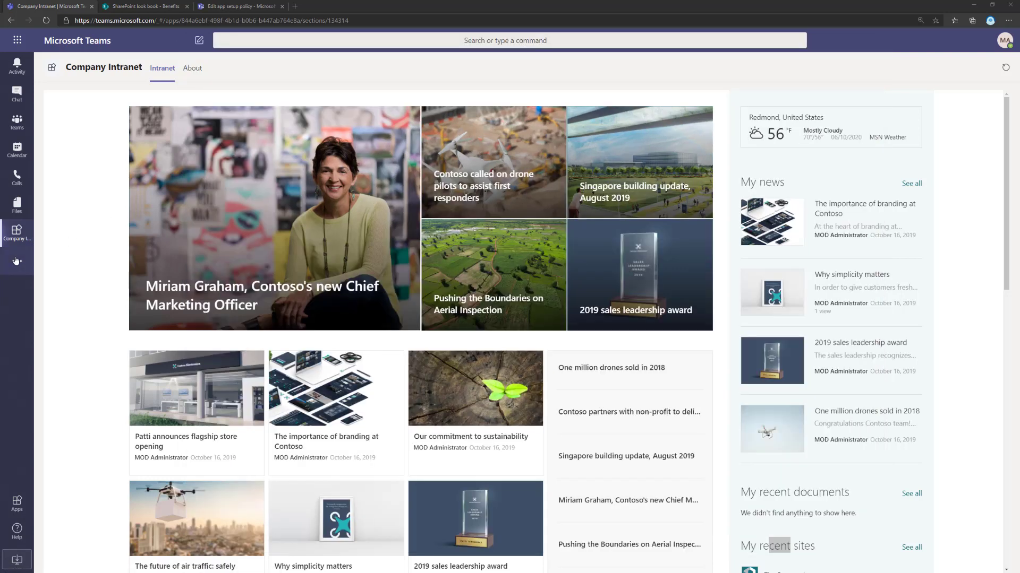
# Step: Open the Company Intranet app in App Studio's Manifest editor in the web version and view its Tabs capabilities
pyautogui.click(17, 260)
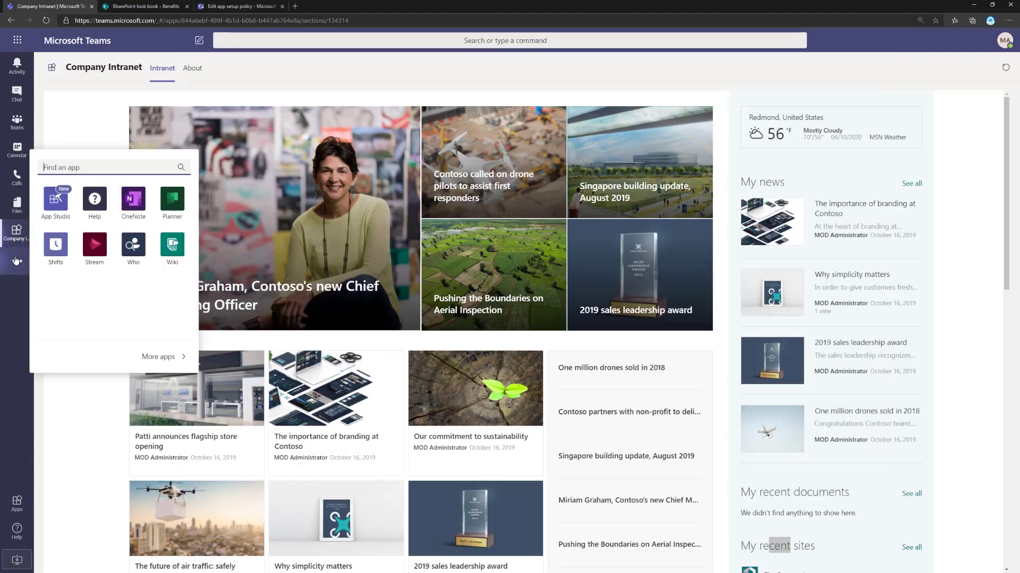
pyautogui.click(49, 209)
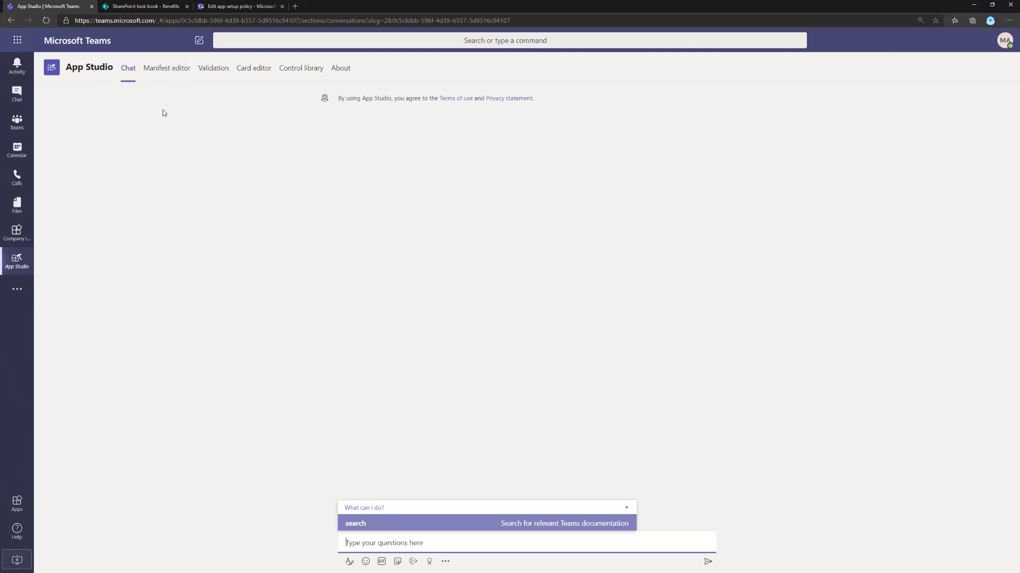
pyautogui.click(170, 68)
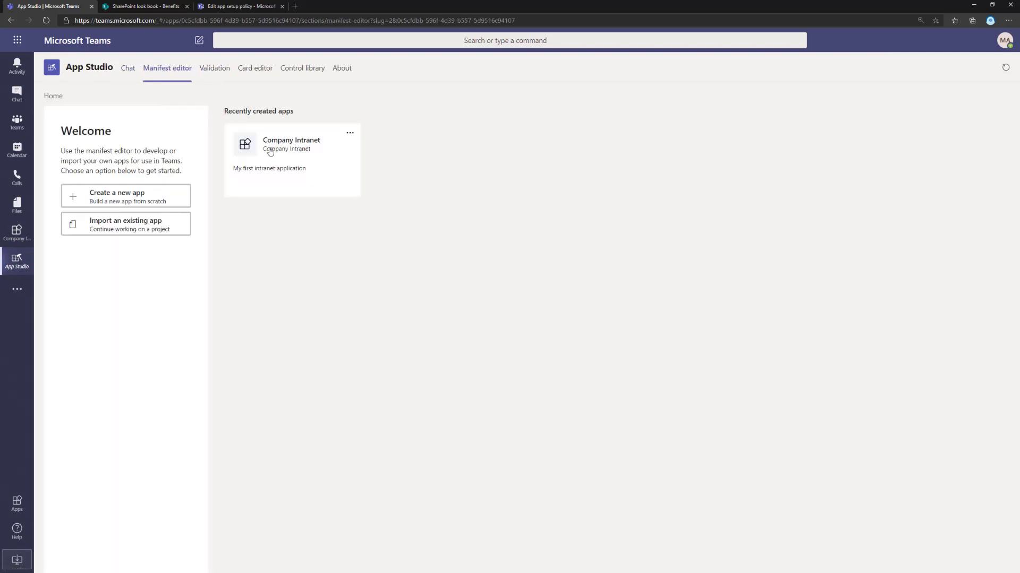
pyautogui.click(270, 151)
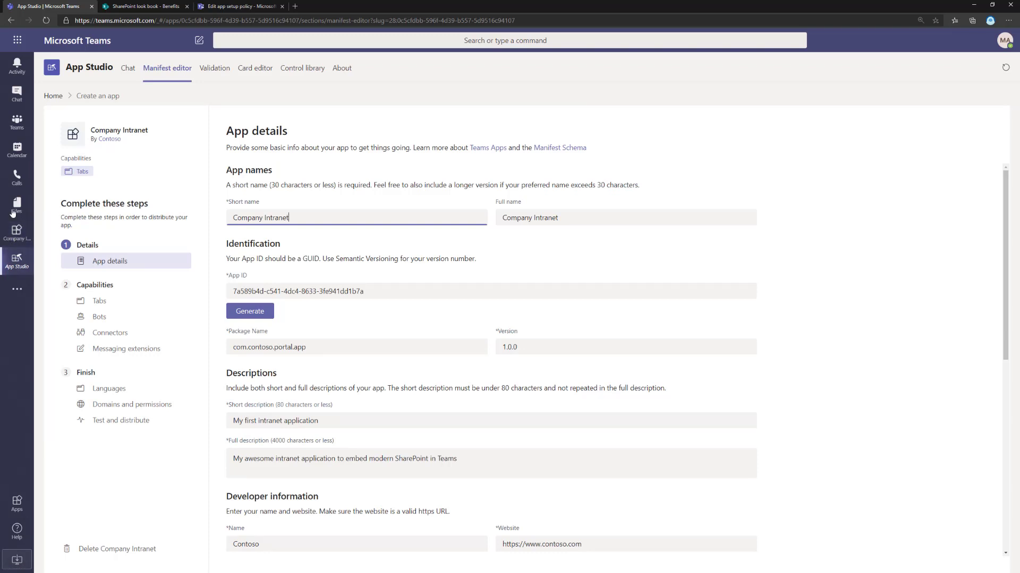
pyautogui.click(100, 304)
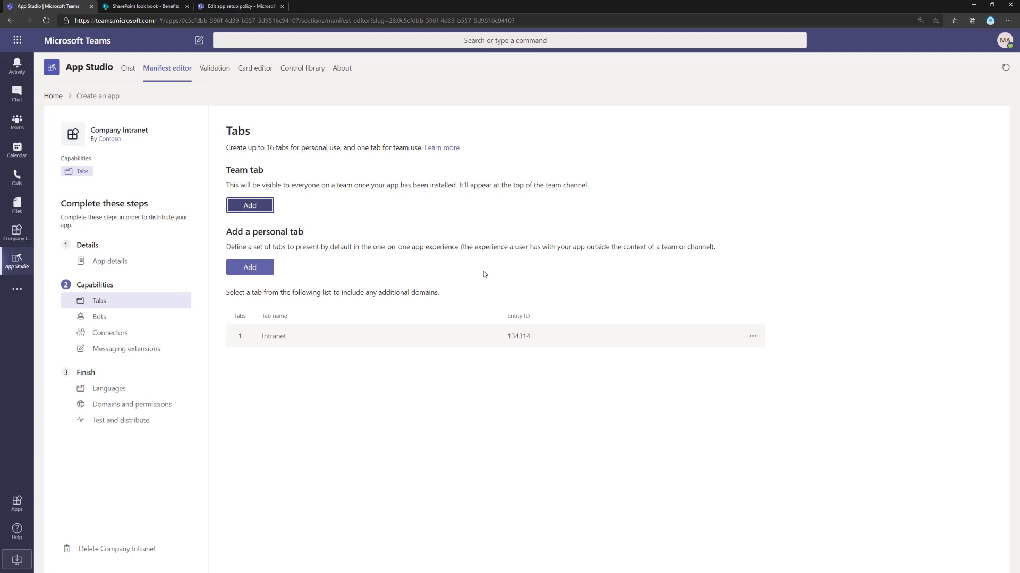
# Step: View the Digital Assets Web channel and the SharePoint look book's Benefits page, and return to the Company Intranet app in Teams
pyautogui.click(17, 122)
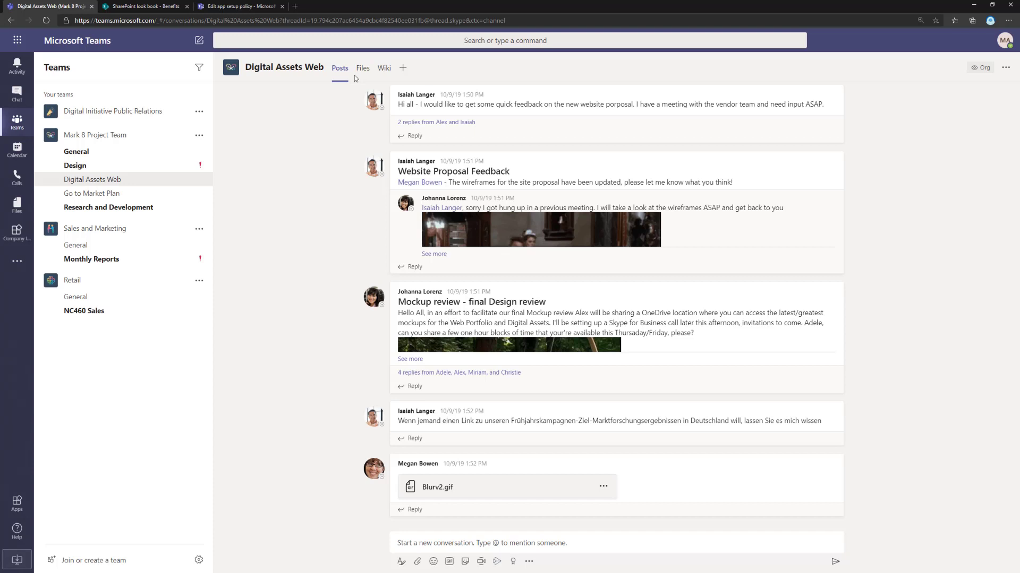
pyautogui.click(143, 4)
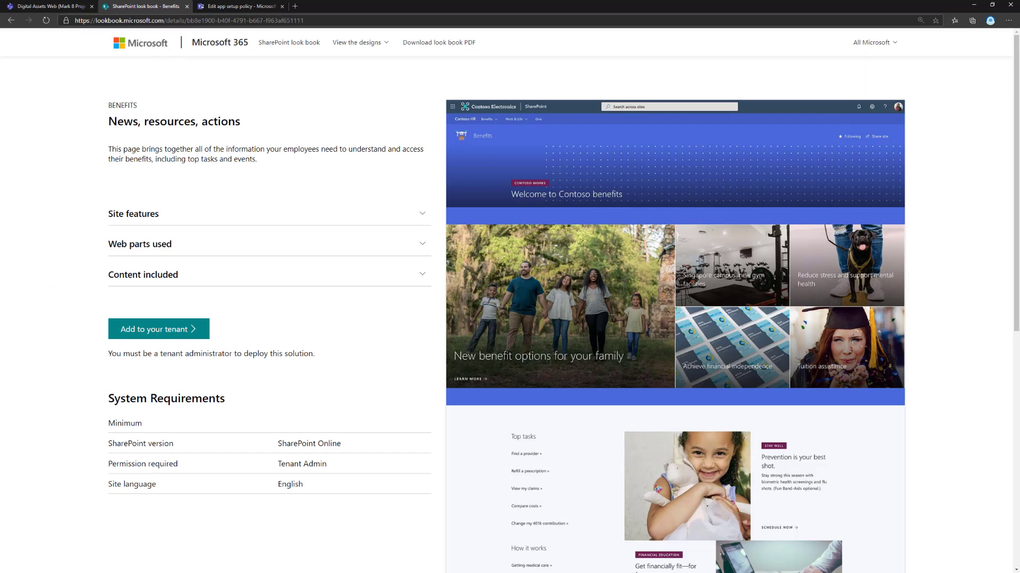
pyautogui.click(50, 6)
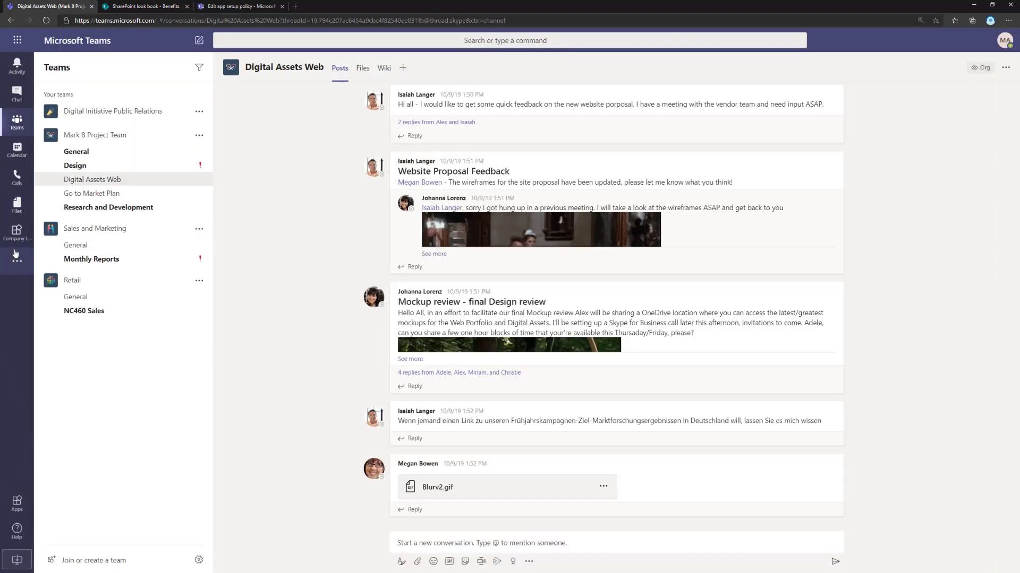
pyautogui.click(17, 232)
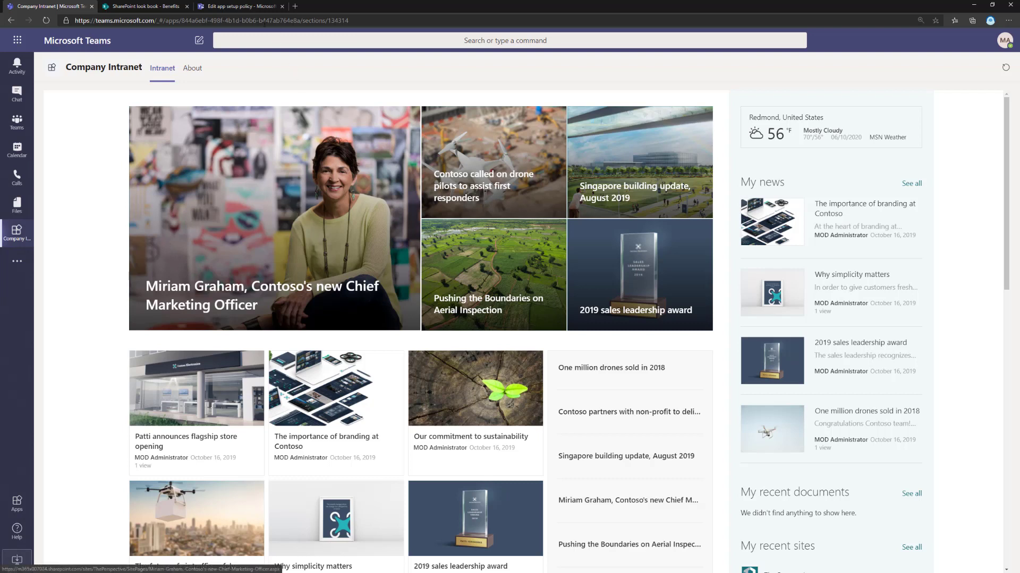
# Step: Review the Global policy's pinned apps in the Teams admin center and return to the list of app setup policies
pyautogui.click(252, 6)
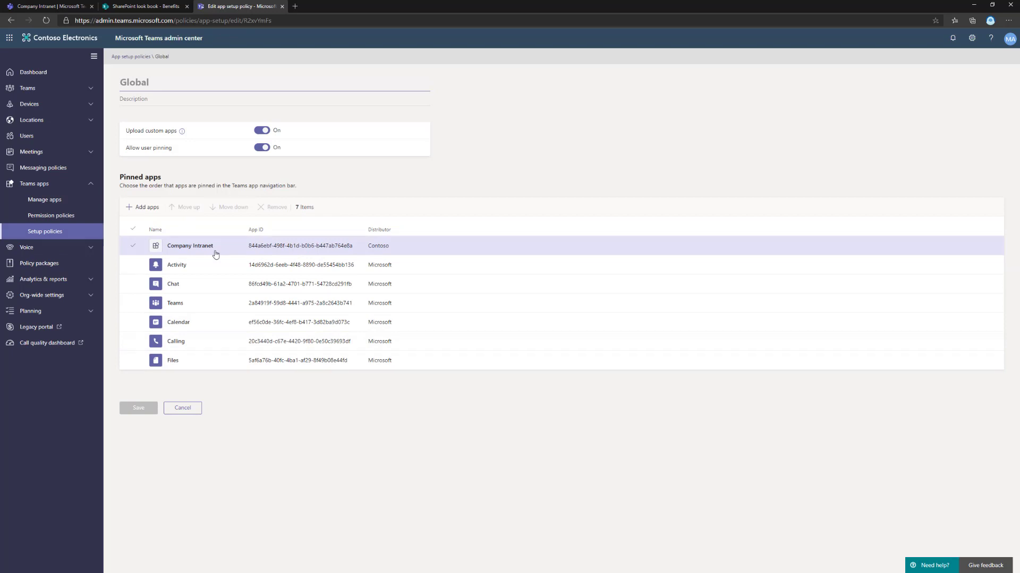
pyautogui.click(51, 234)
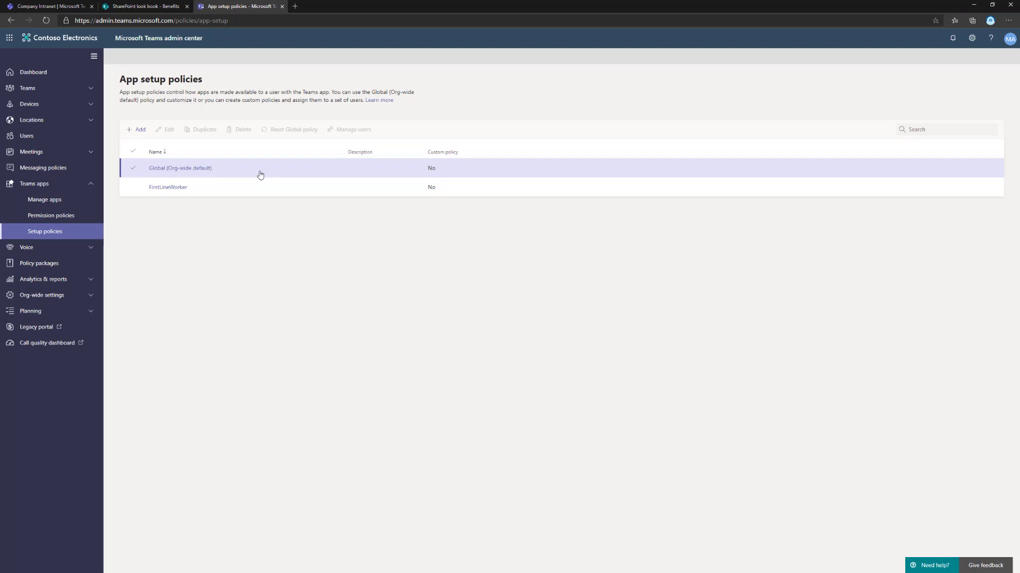
# Step: Bring the Teams desktop client in front of the web version's Company Intranet app and position its window to compare both
pyautogui.hotkey('alt', 'Tab')
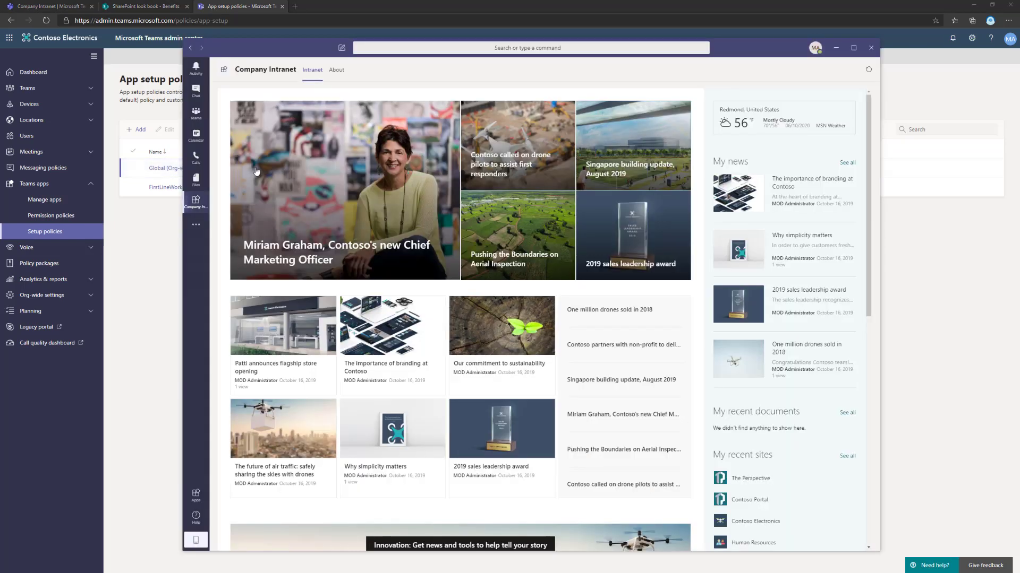
pyautogui.moveTo(313, 53); pyautogui.dragTo(304, 61)
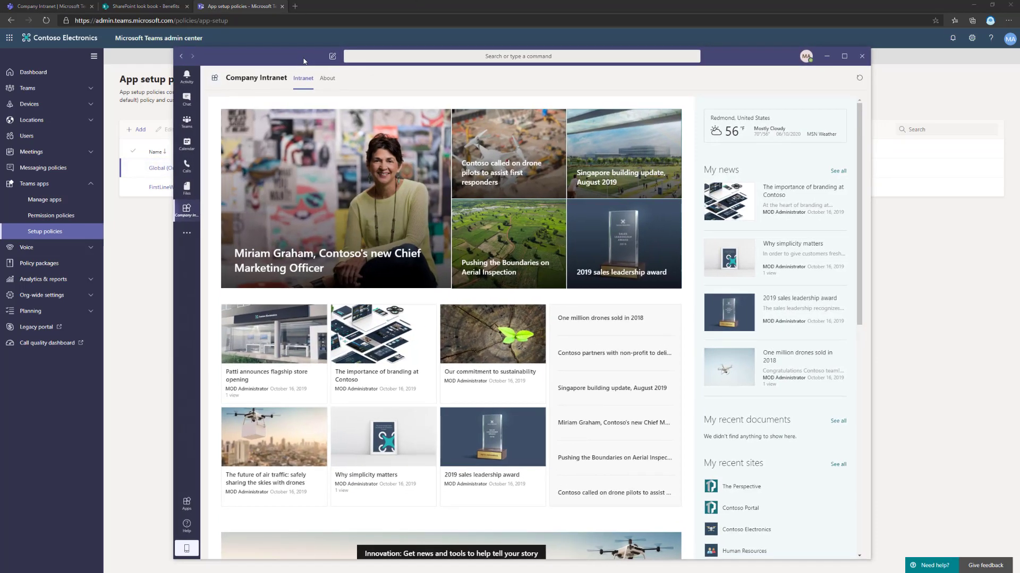
pyautogui.click(50, 6)
pyautogui.hotkey('alt', 'Tab')
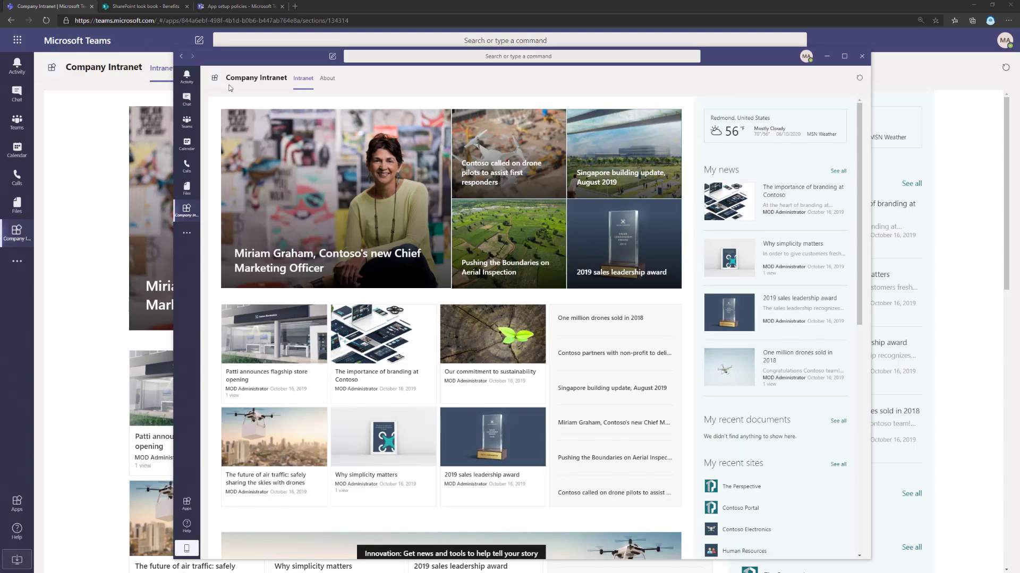
pyautogui.moveTo(261, 60)
pyautogui.mouseDown()
pyautogui.moveTo(281, 73)
pyautogui.moveTo(289, 44)
pyautogui.moveTo(247, 47)
pyautogui.mouseUp()
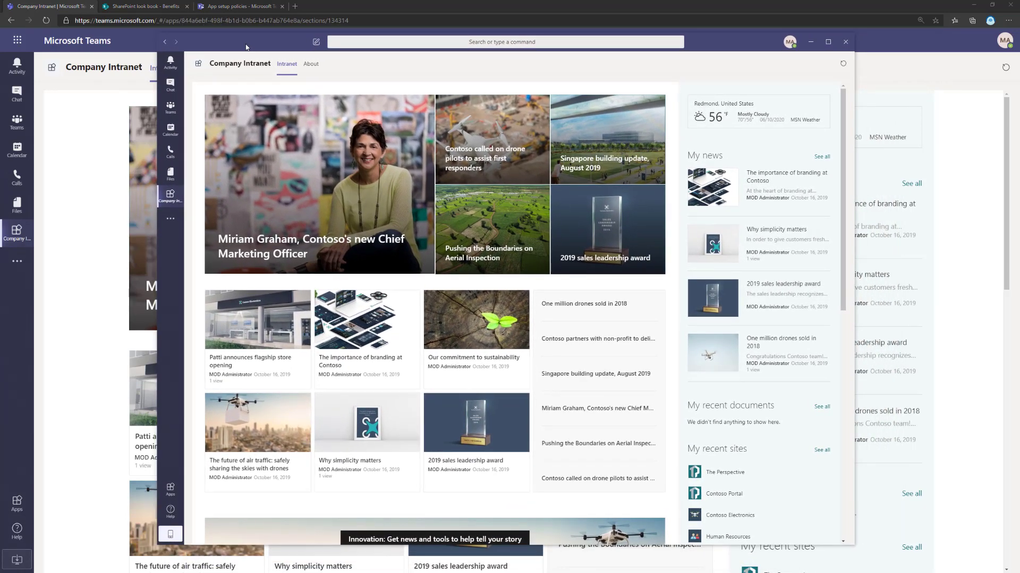